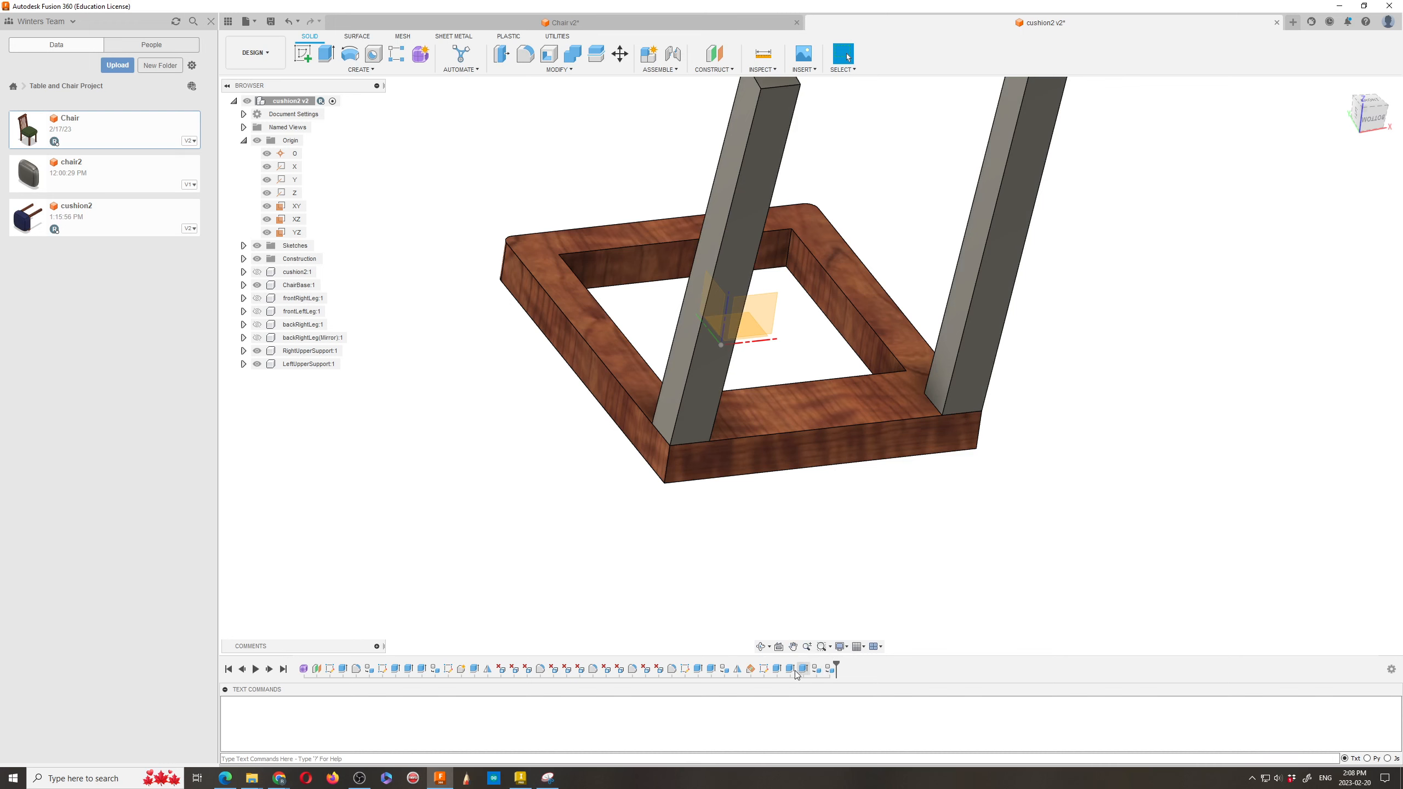
Step: Edit the upper-support profile sketch and draw a three-point arc between the two squares' inner front corners, bowed toward the chair base's rear edge
right_click(764, 670)
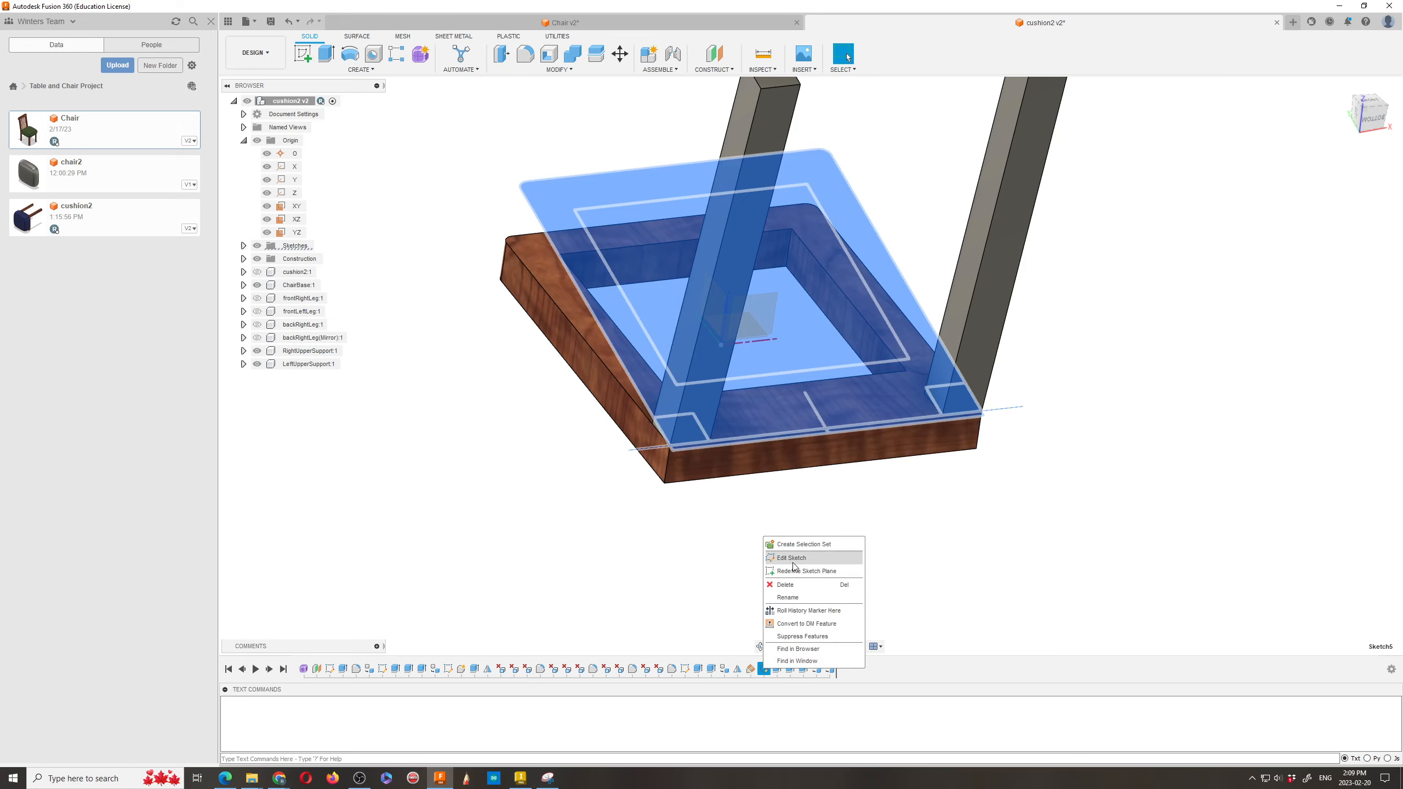
left_click(792, 557)
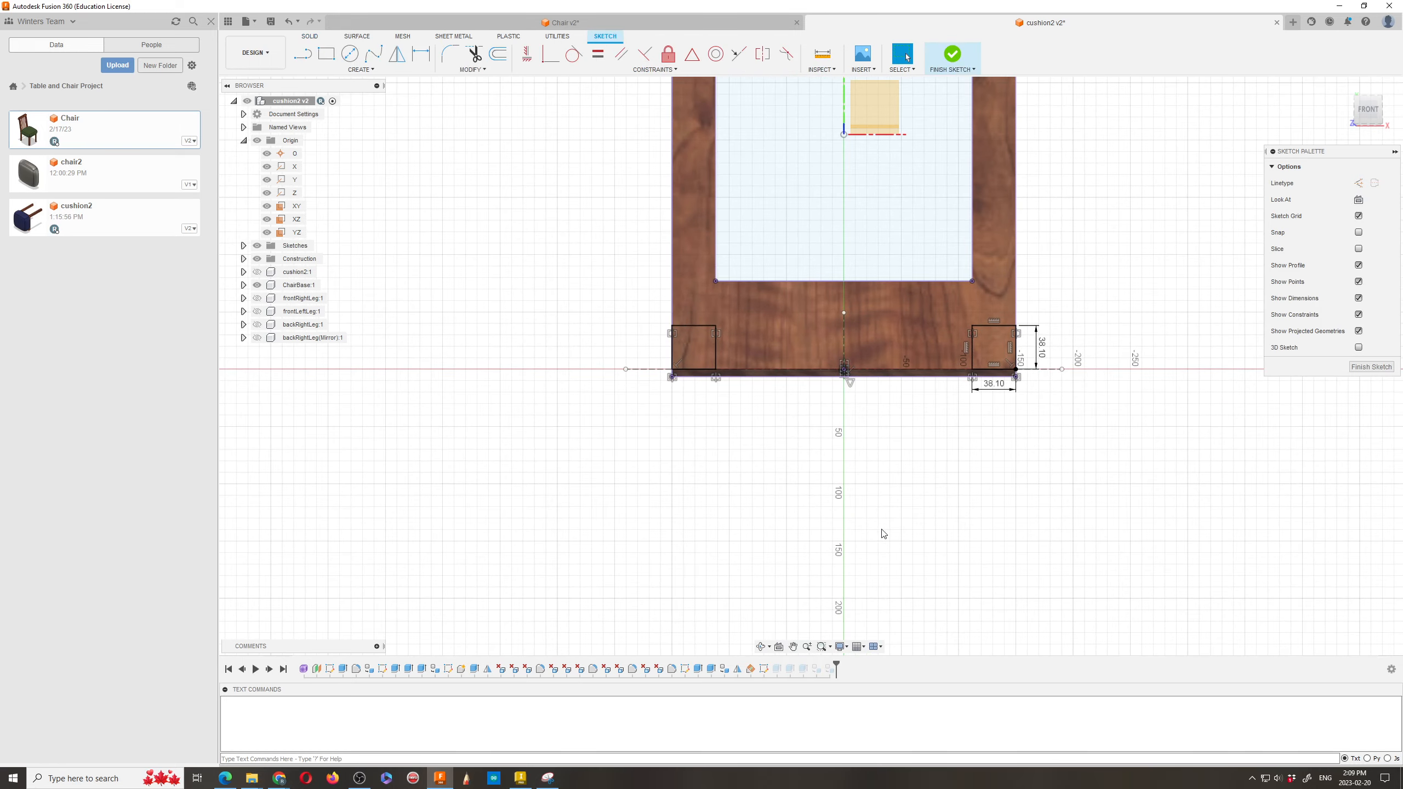
scroll(926, 292, "up", 5)
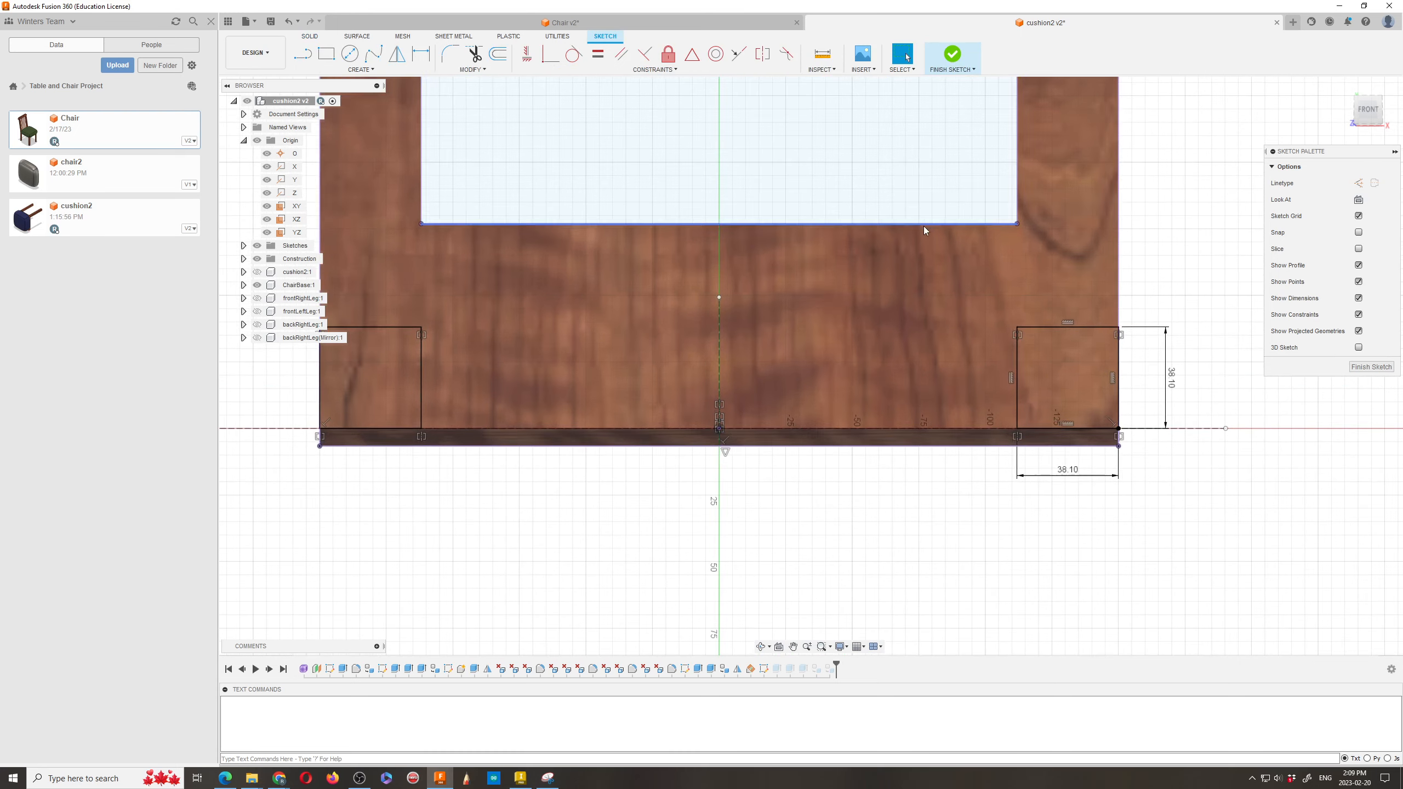
left_click(360, 69)
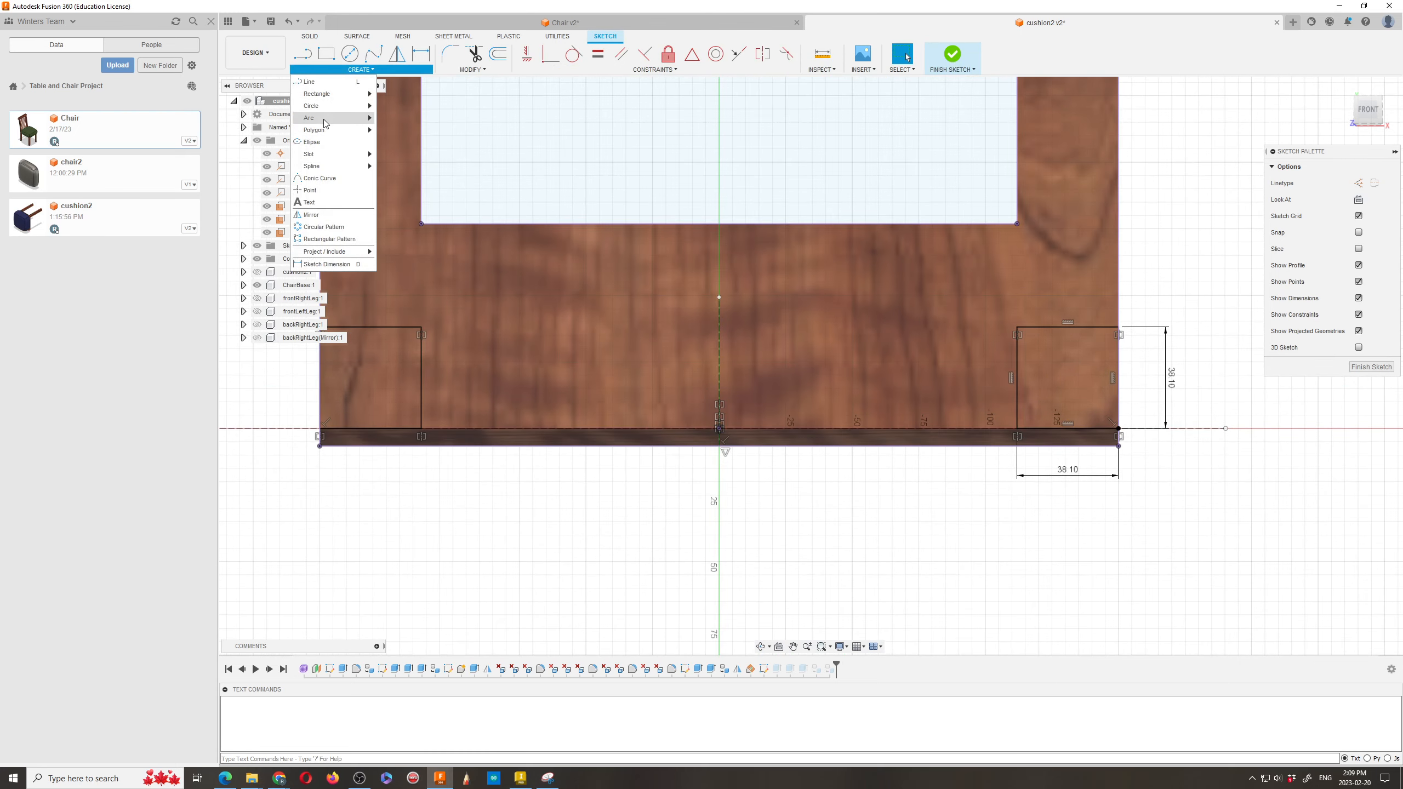
mouse_move(331, 119)
left_click(381, 121)
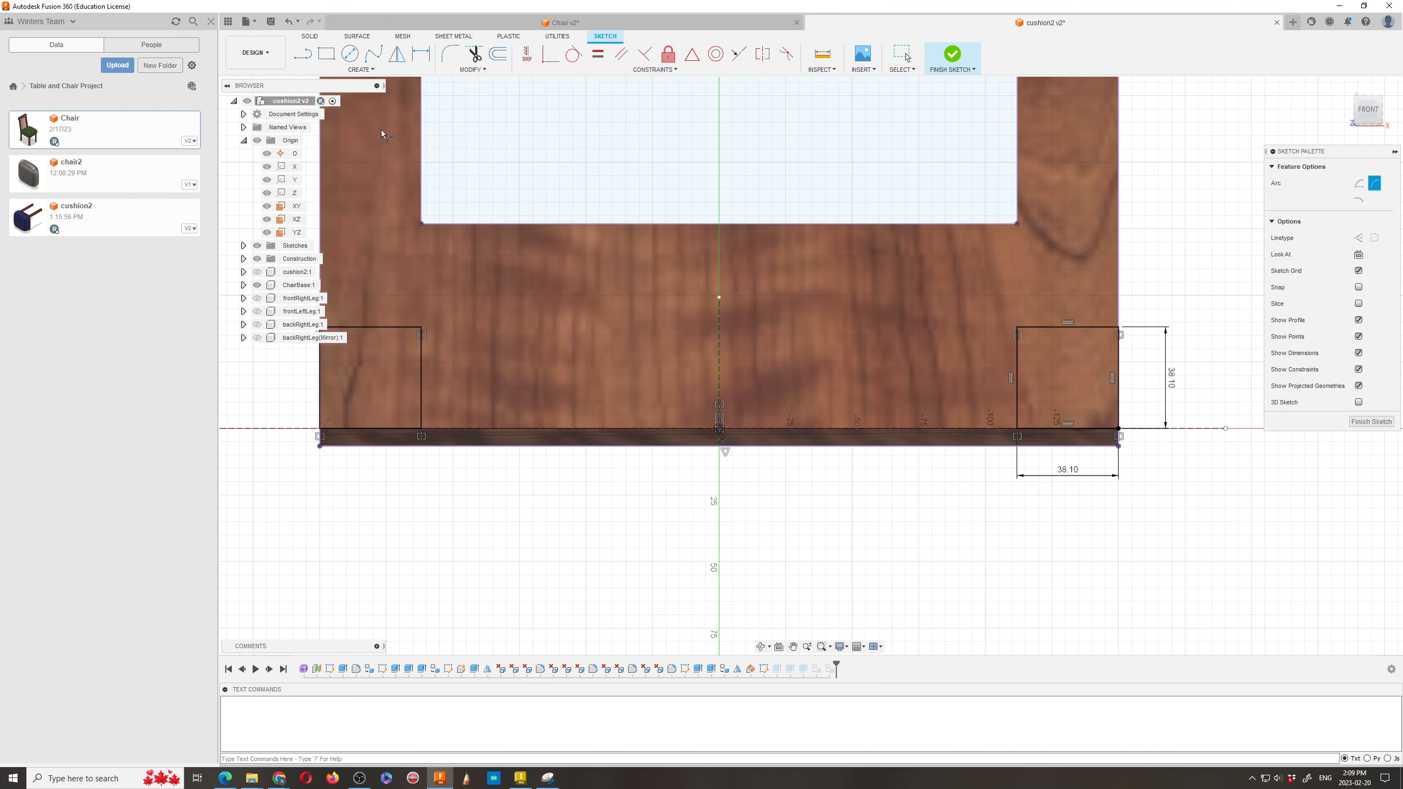
left_click(422, 327)
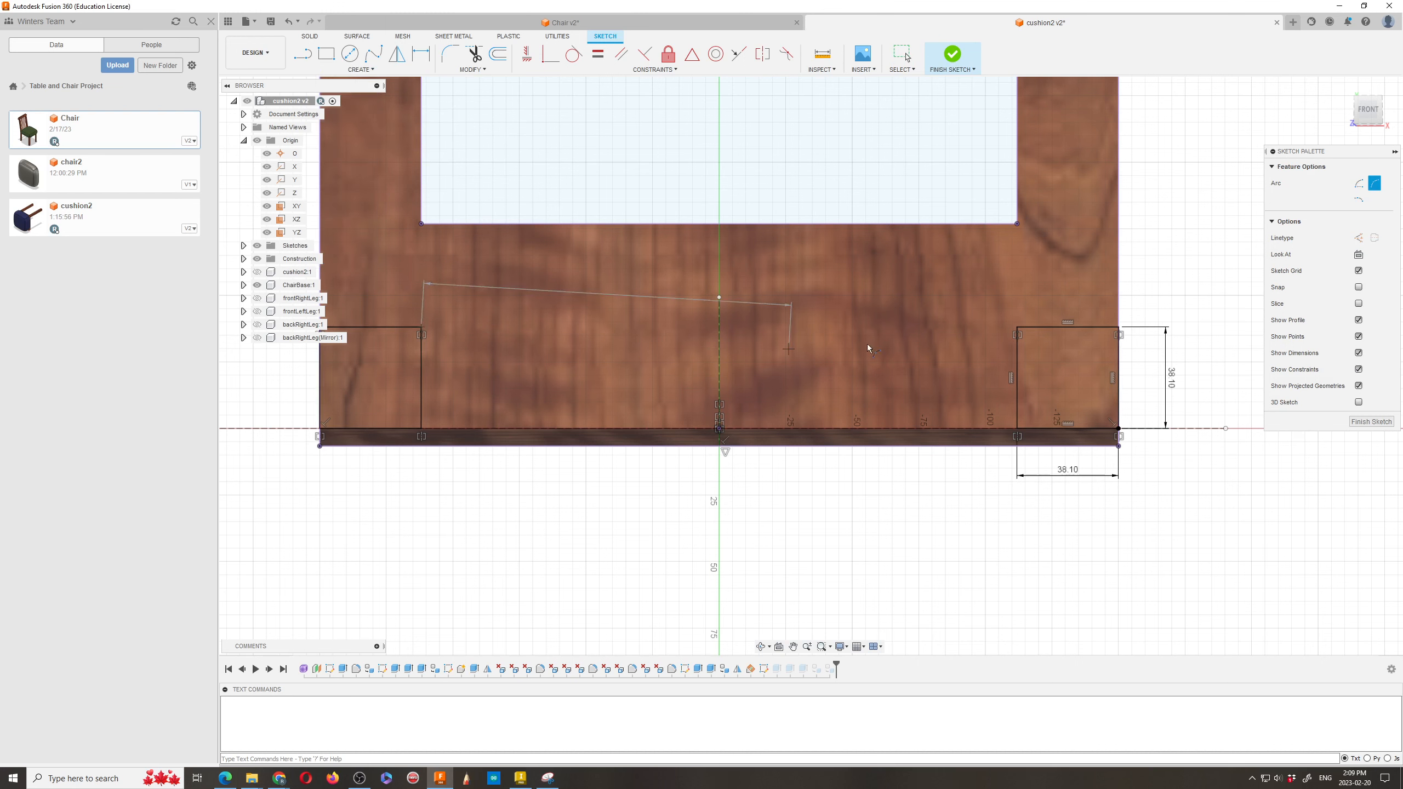
left_click(1016, 328)
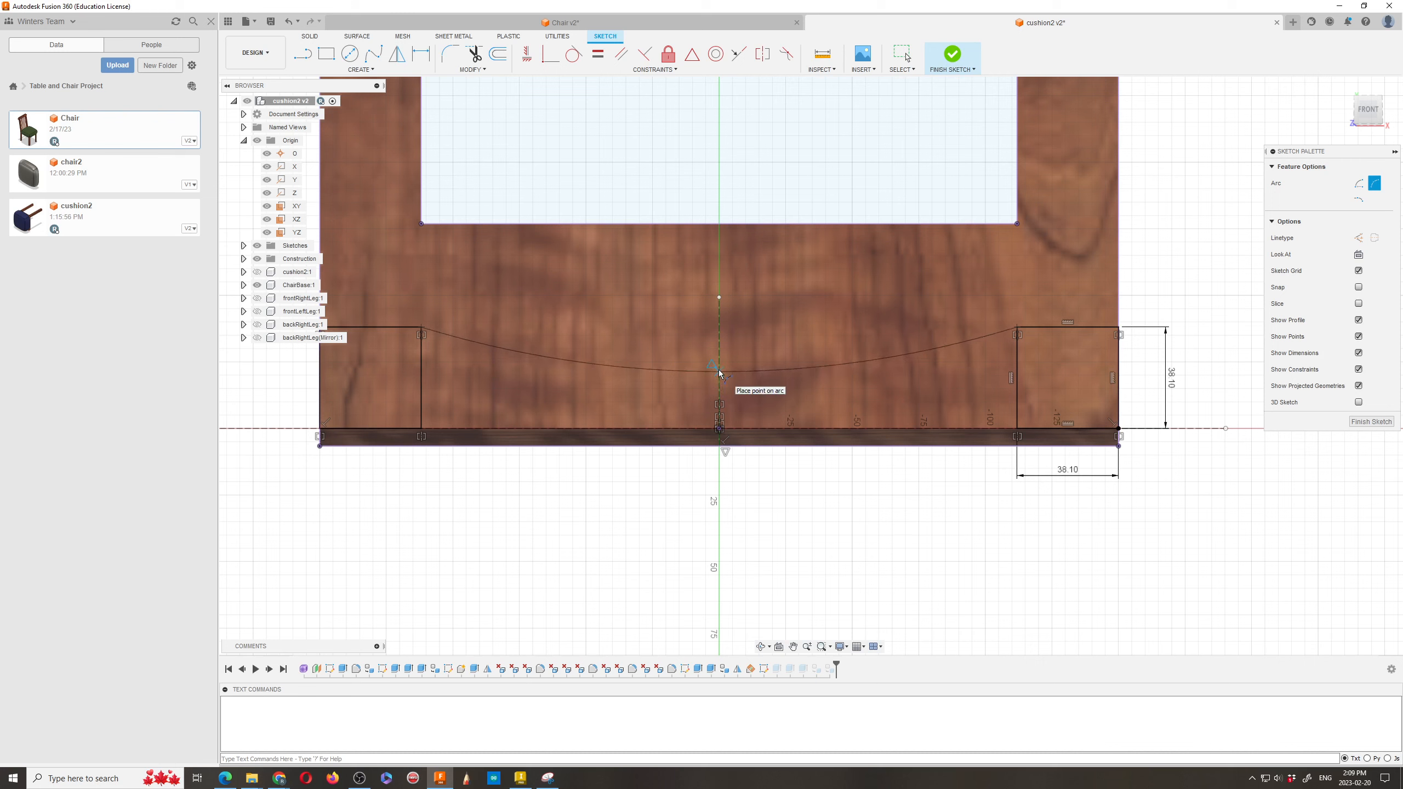
left_click(719, 374)
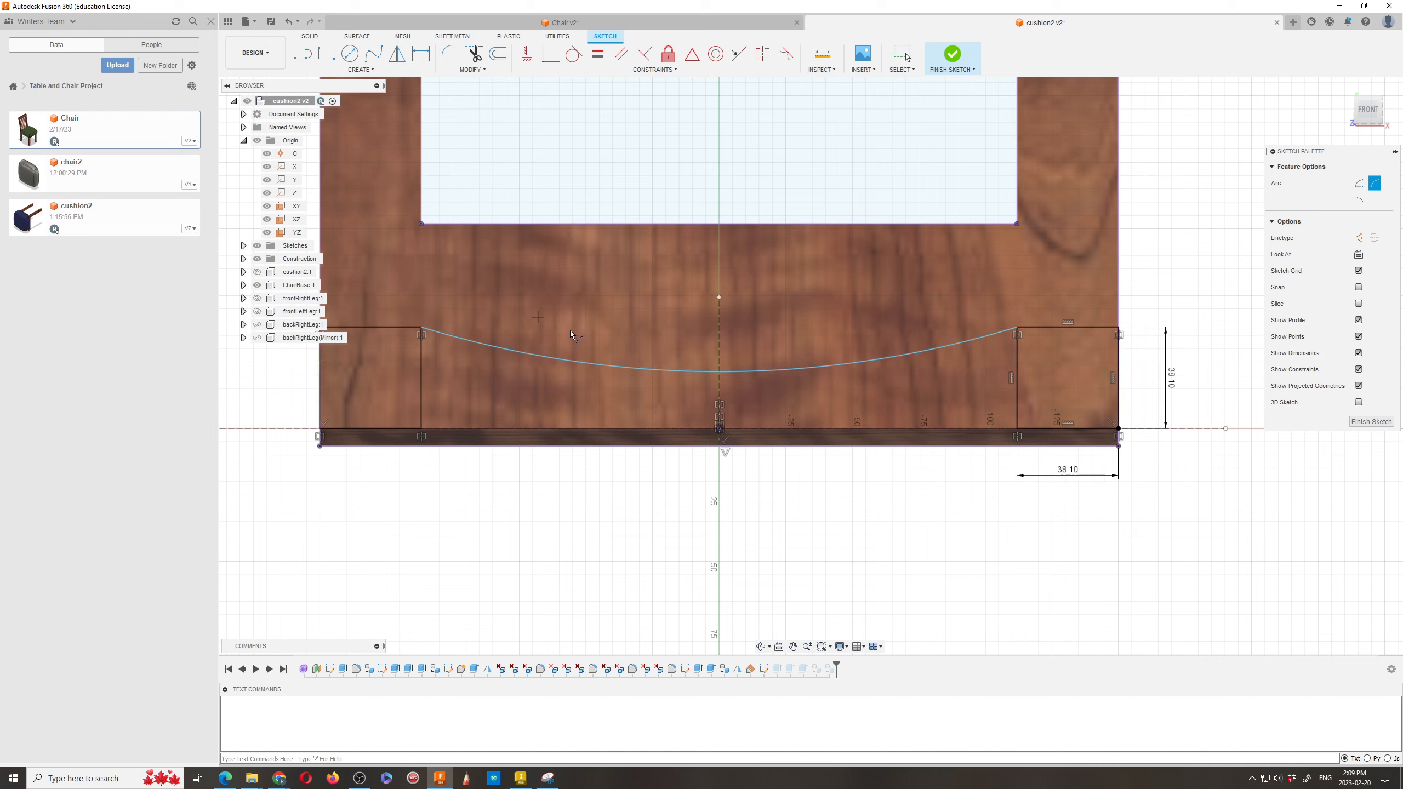
Step: Draw a horizontal line from the arc's midpoint to the left square's inner edge
left_click(302, 54)
left_click(718, 372)
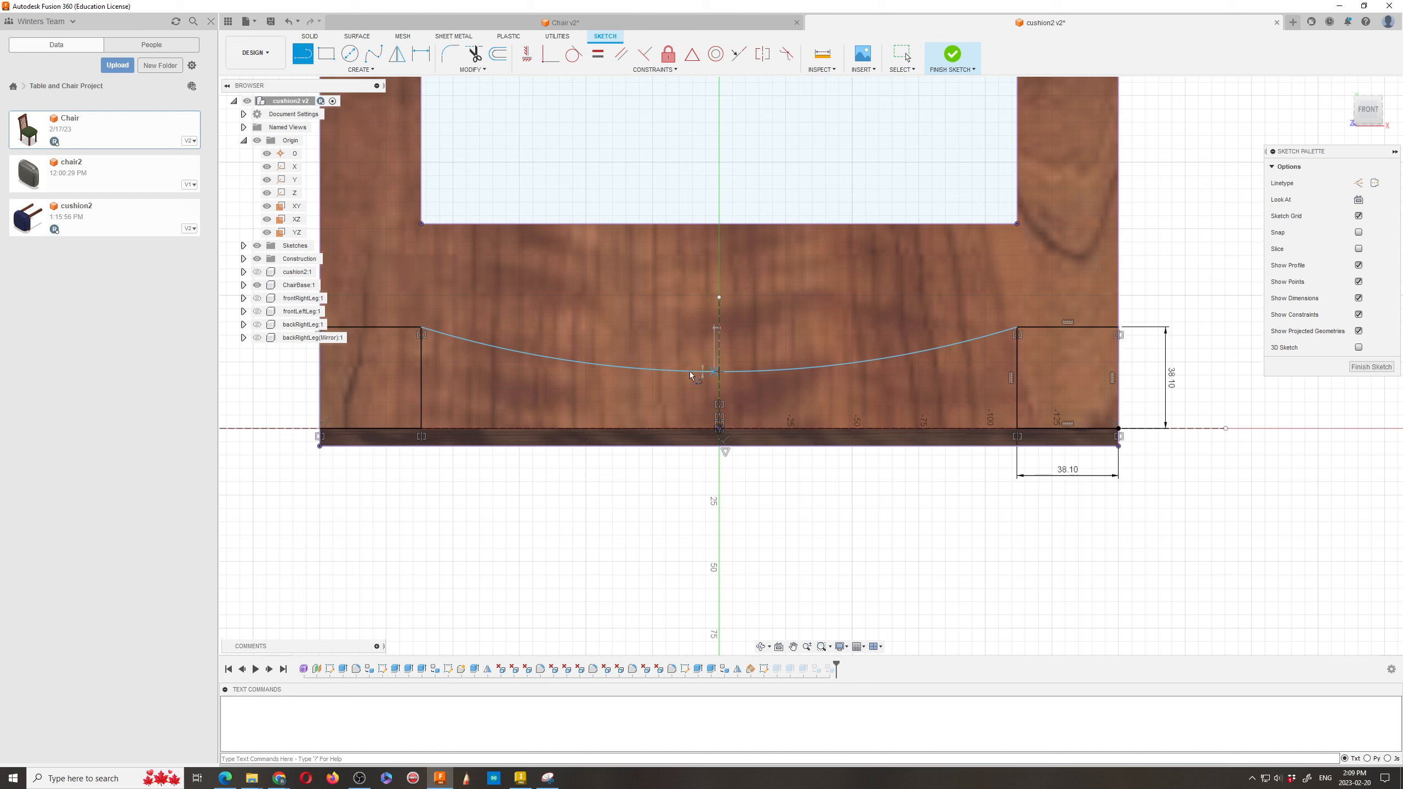
double_click(421, 373)
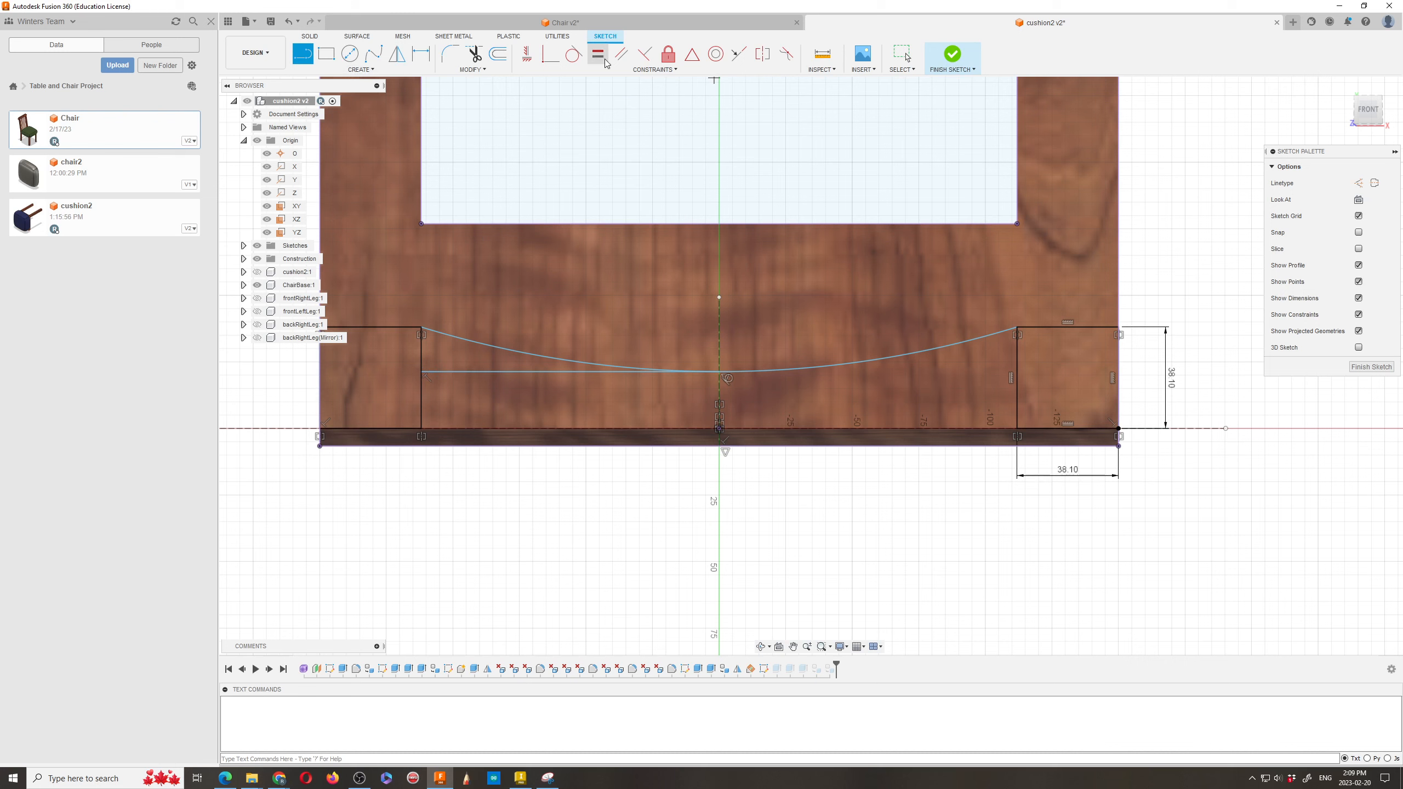
Step: Dimension the arc's depth between its left endpoint and the horizontal line's left end, accepting the default value
left_click(421, 53)
left_click(421, 327)
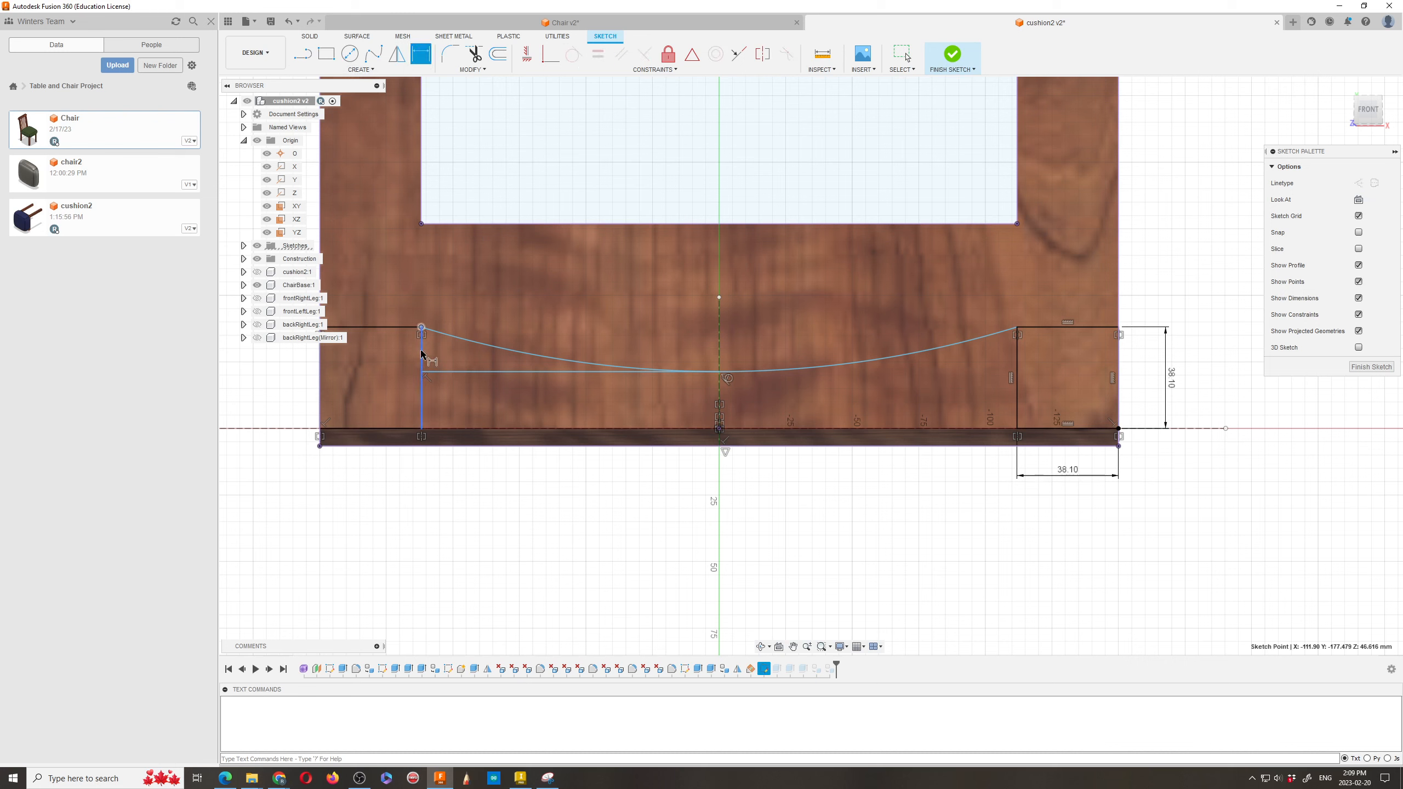
left_click(421, 372)
left_click(398, 353)
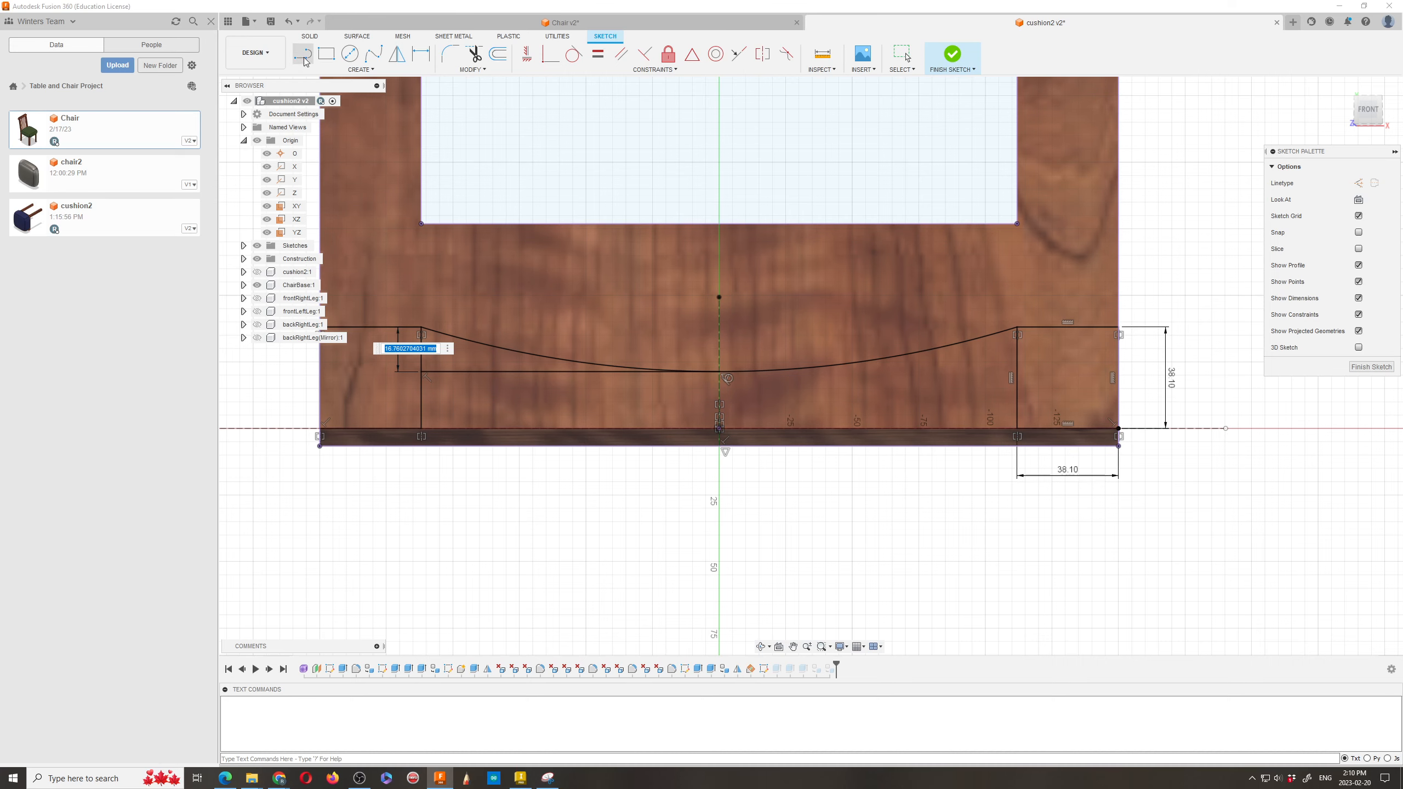
key("Return")
Step: Draw a vertical line about 54 mm long from the arc's midpoint past the chair base's rear edge
key("l")
scroll(723, 380, "up", 1)
scroll(723, 380, "up", 2)
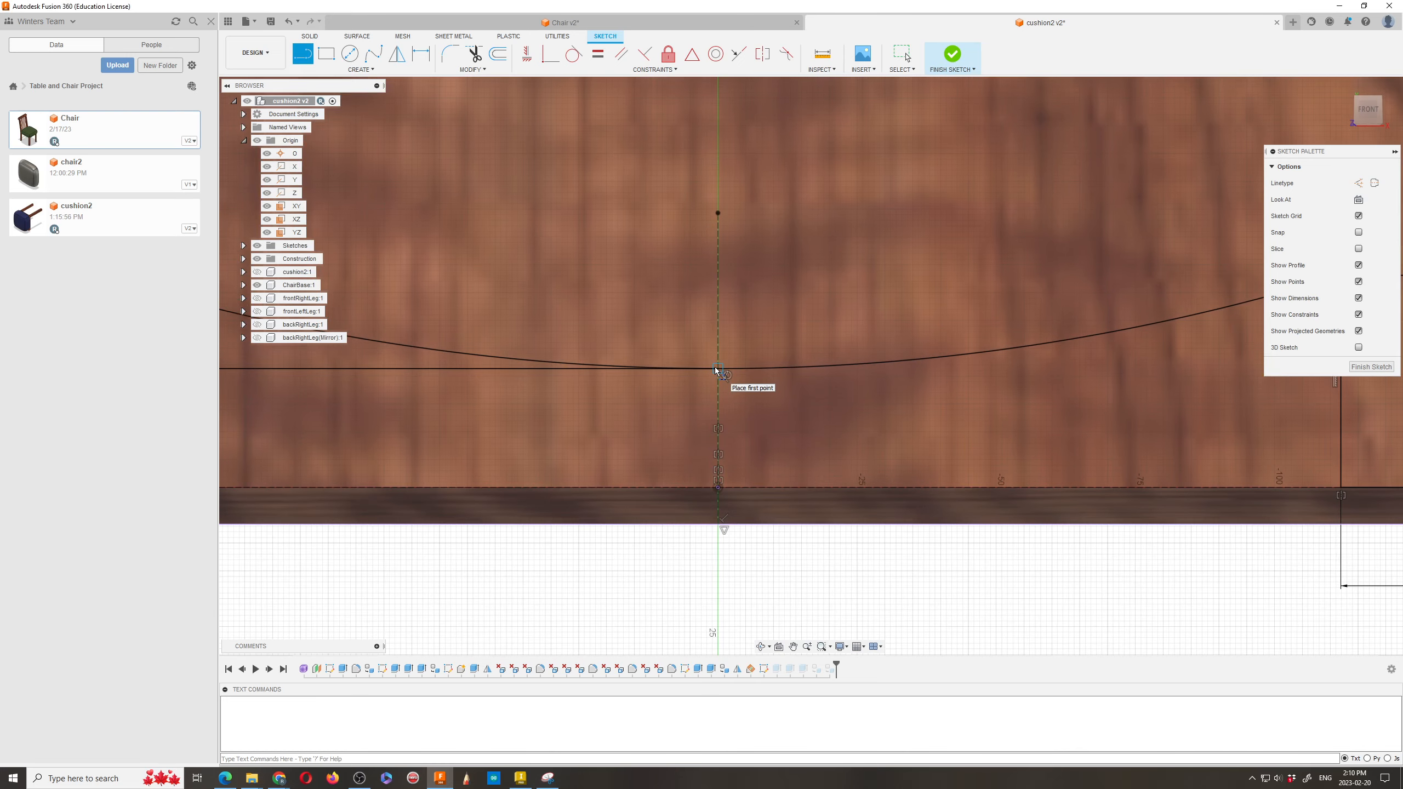
left_click(715, 367)
scroll(714, 249, "down", 3)
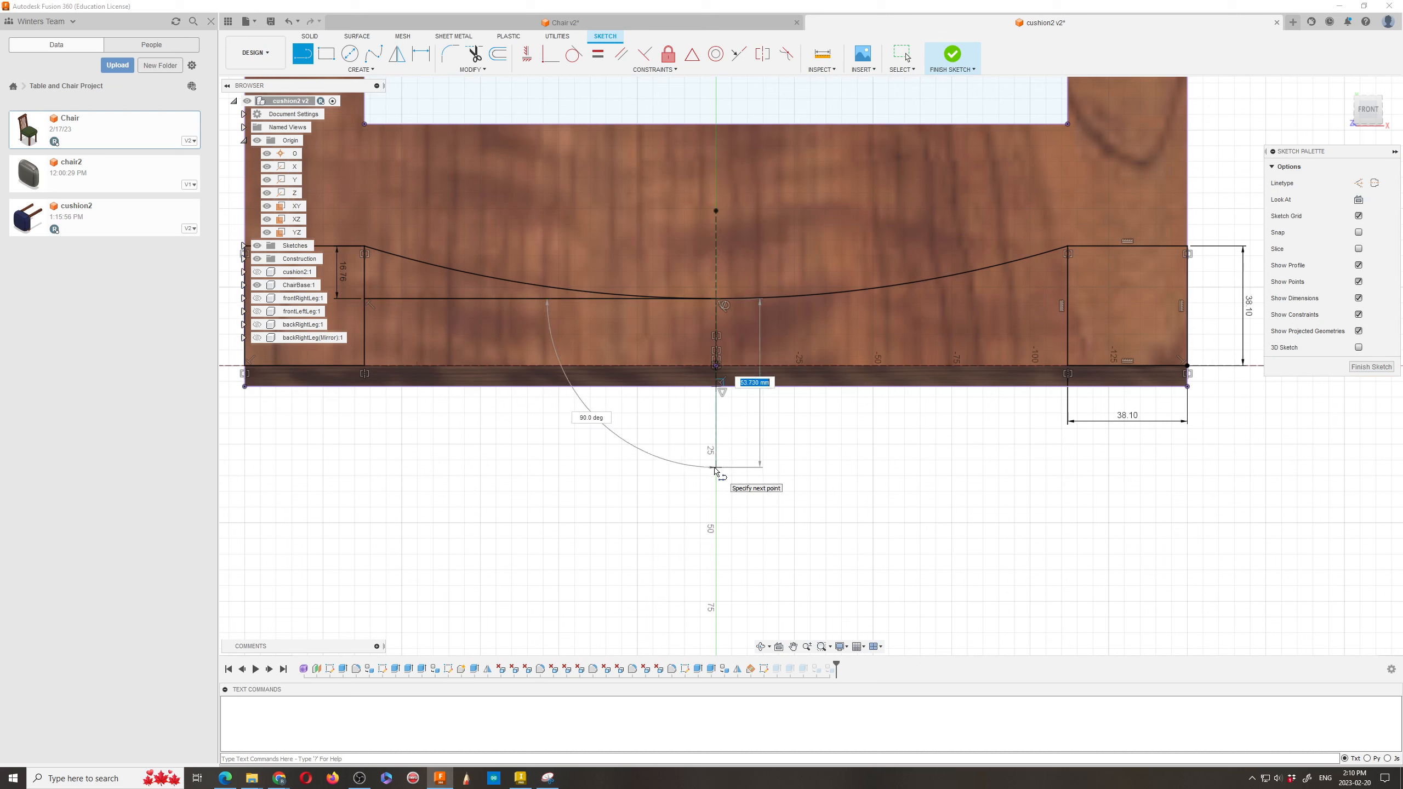
left_click(716, 467)
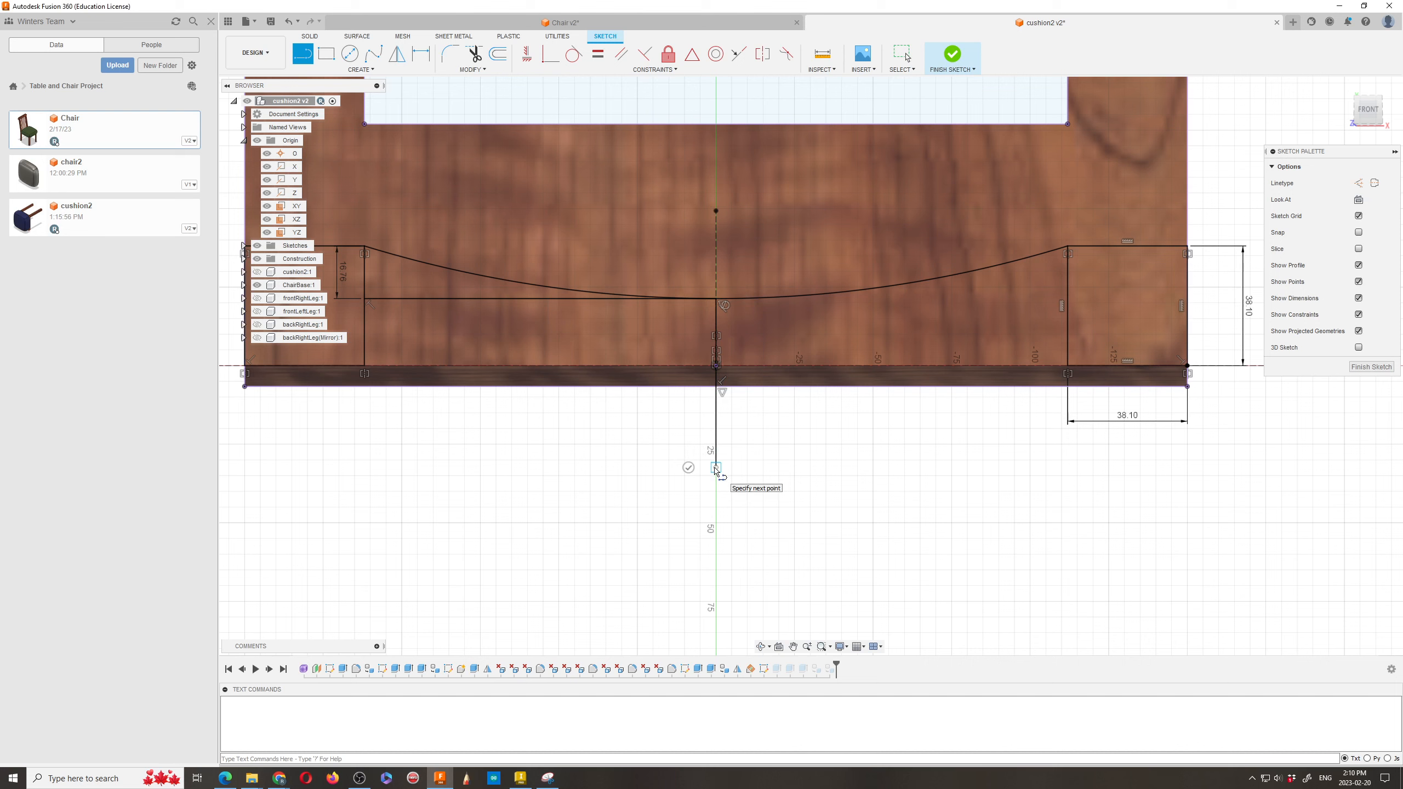
key("Escape")
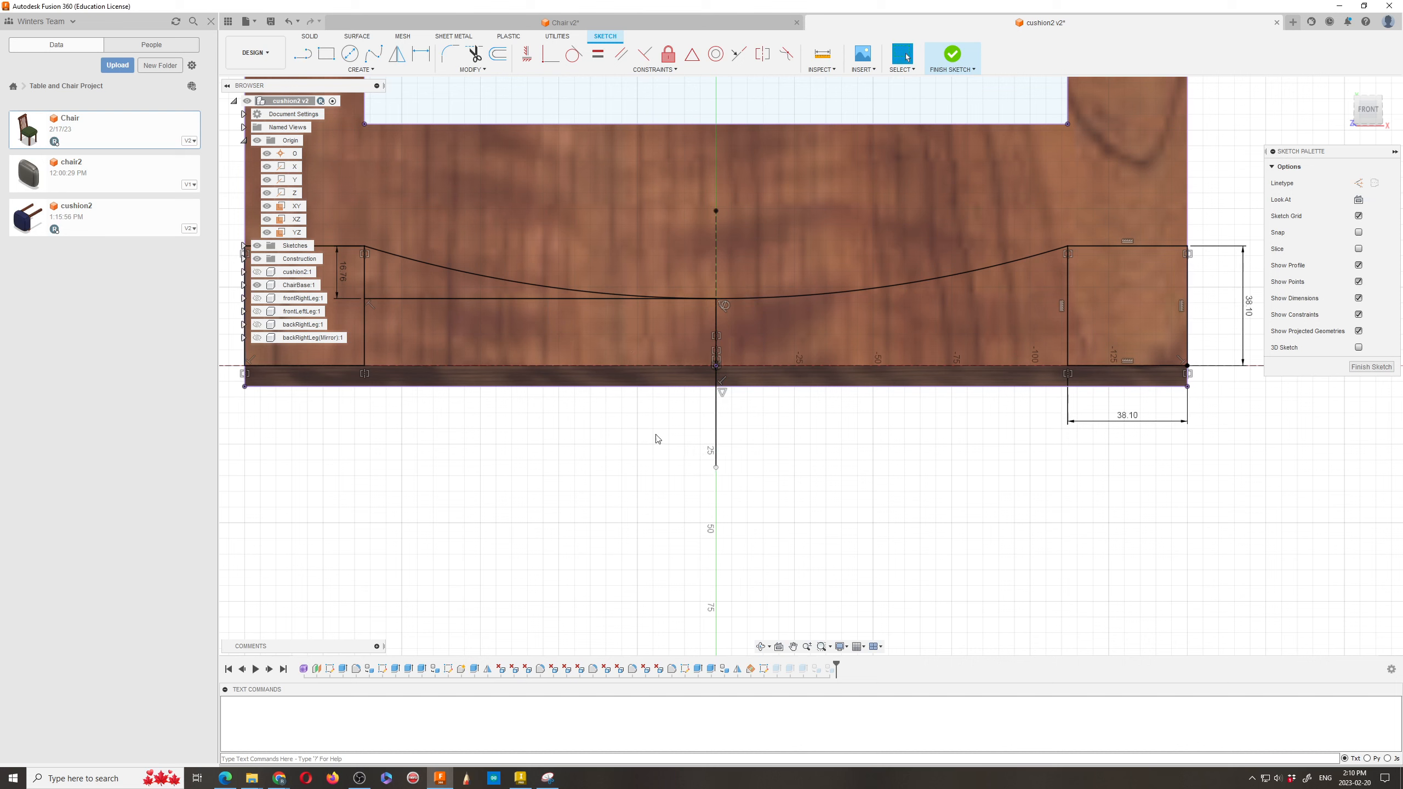
Step: Dimension the vertical centre line's length and link its value to the arc-depth dimension
left_click(421, 56)
left_click(717, 414)
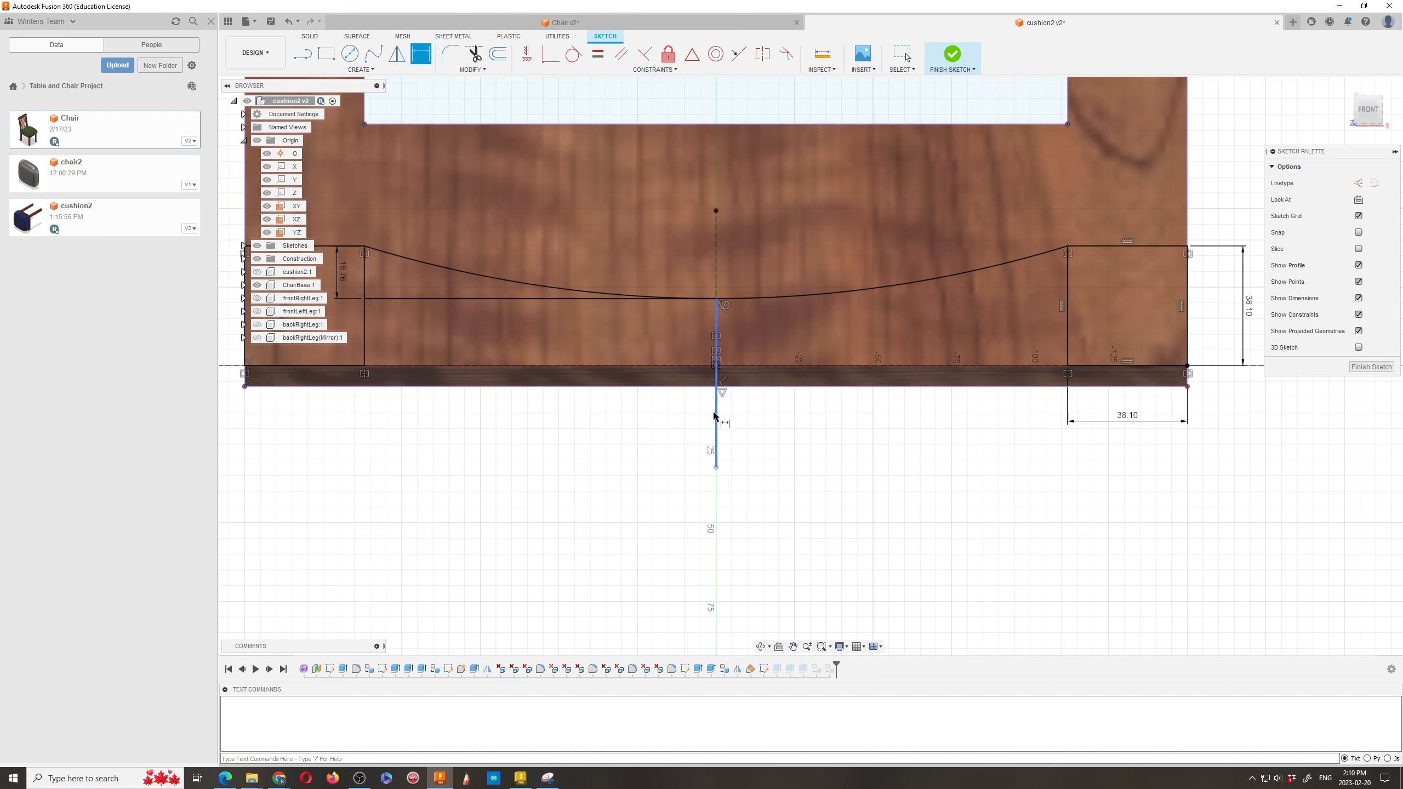
left_click(785, 417)
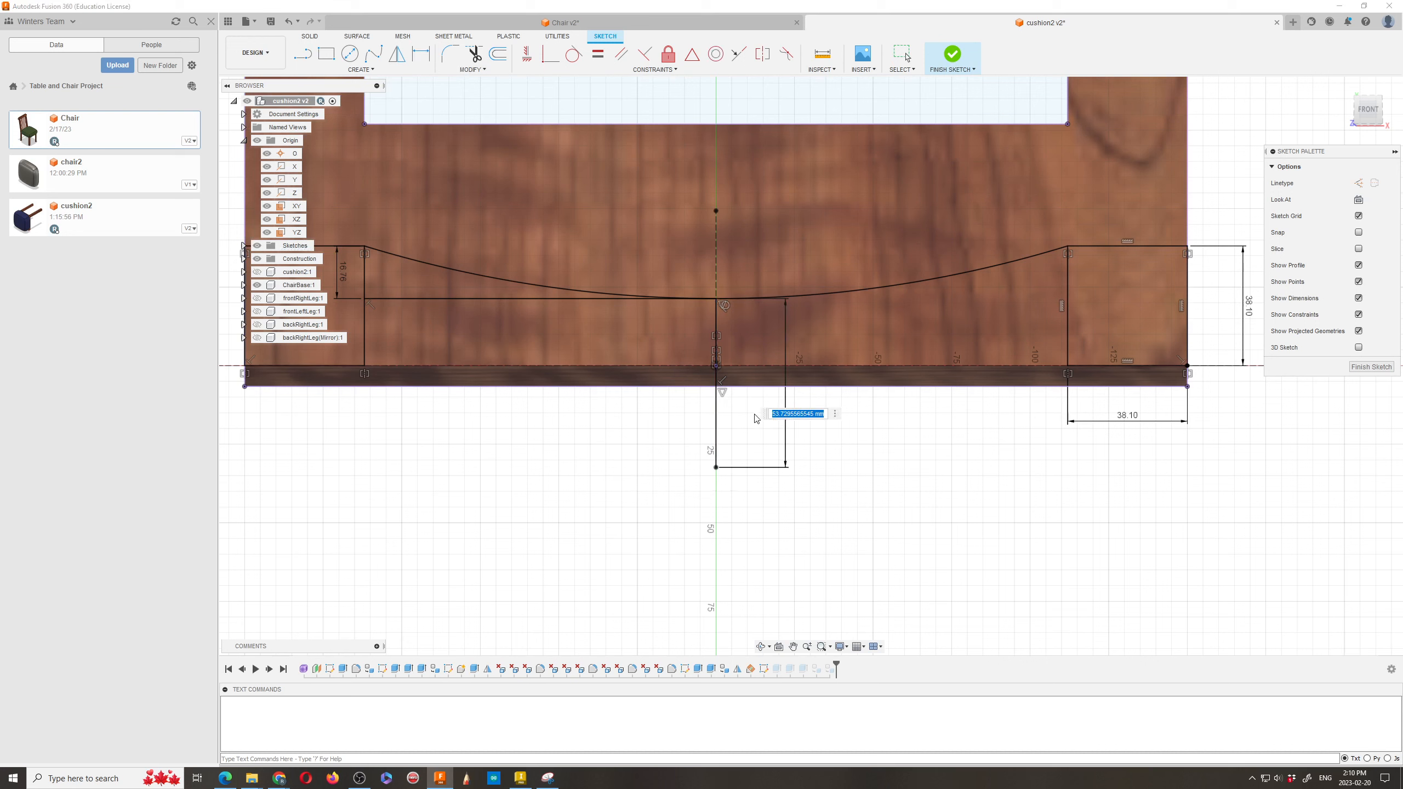
left_click(341, 274)
key("Return")
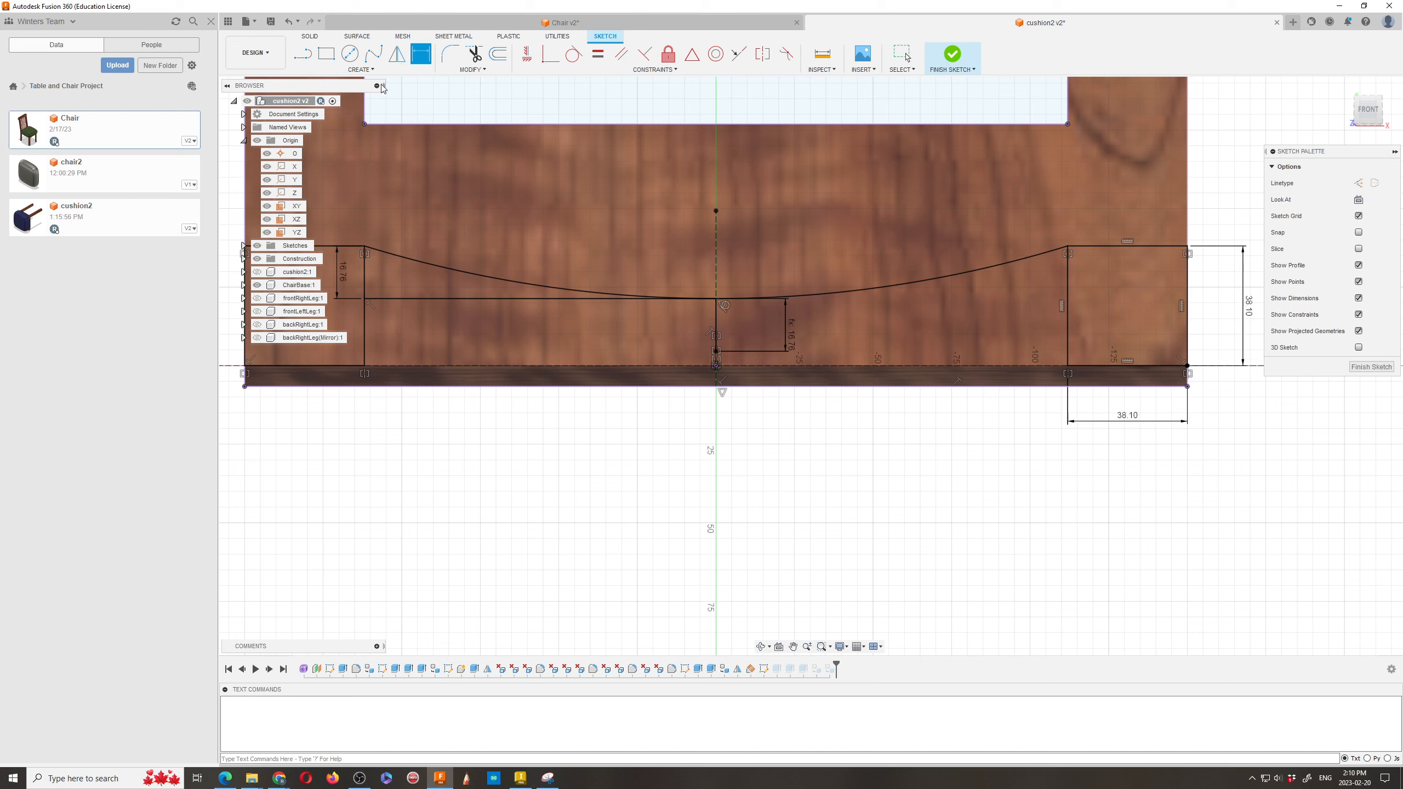
Step: Draw a second three-point arc between the squares' inner edges, starting at the horizontal line's left end and passing through the vertical line's free end
left_click(362, 70)
mouse_move(320, 117)
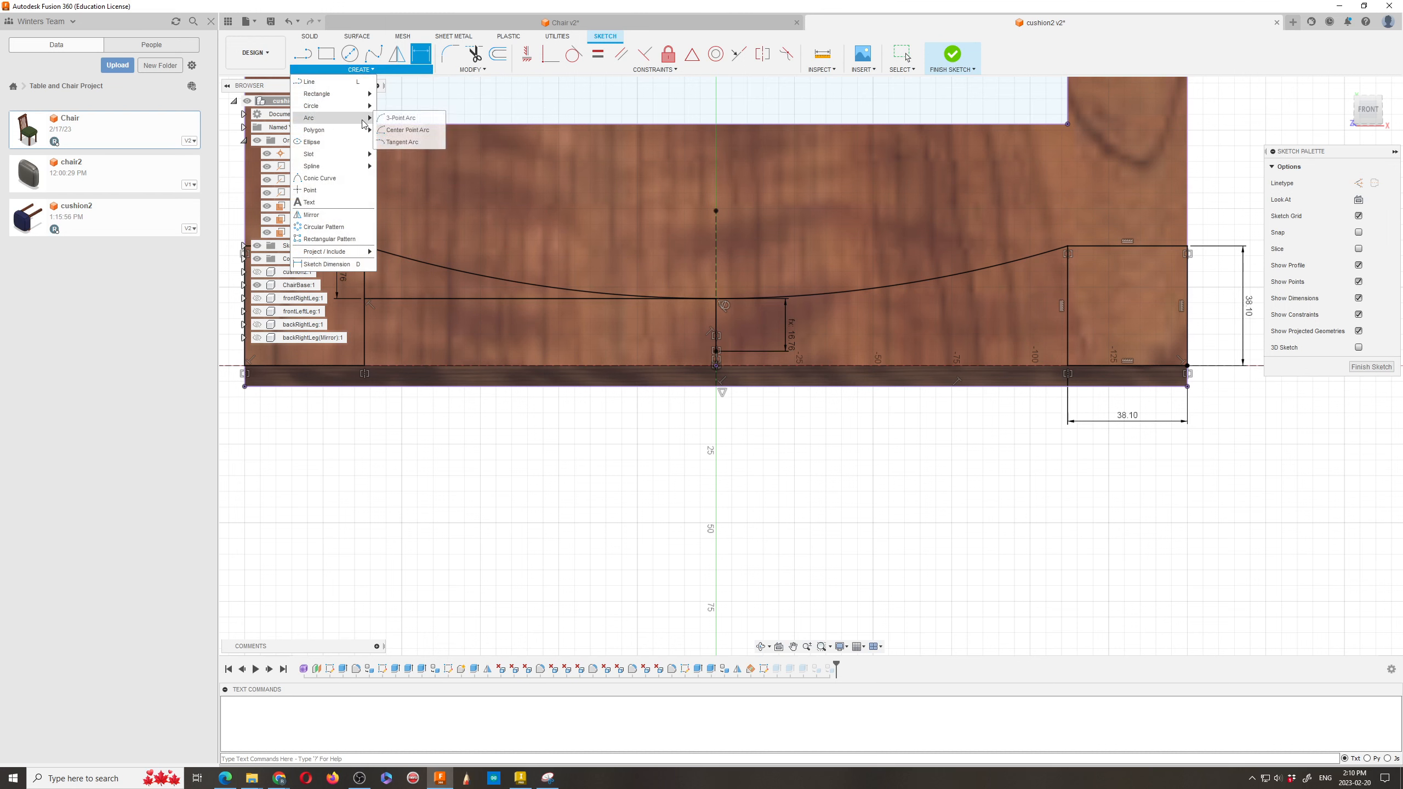
left_click(389, 121)
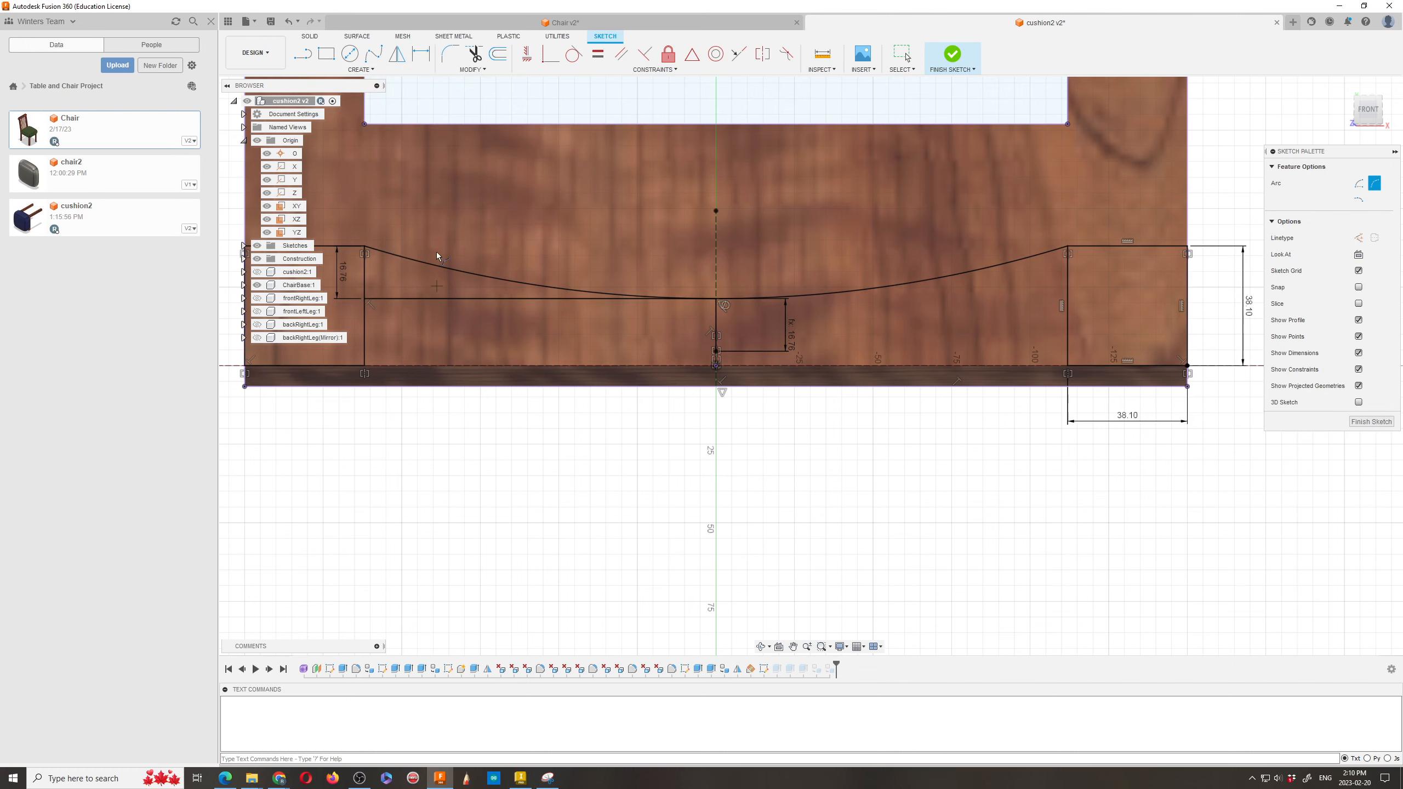
scroll(364, 298, "up", 2)
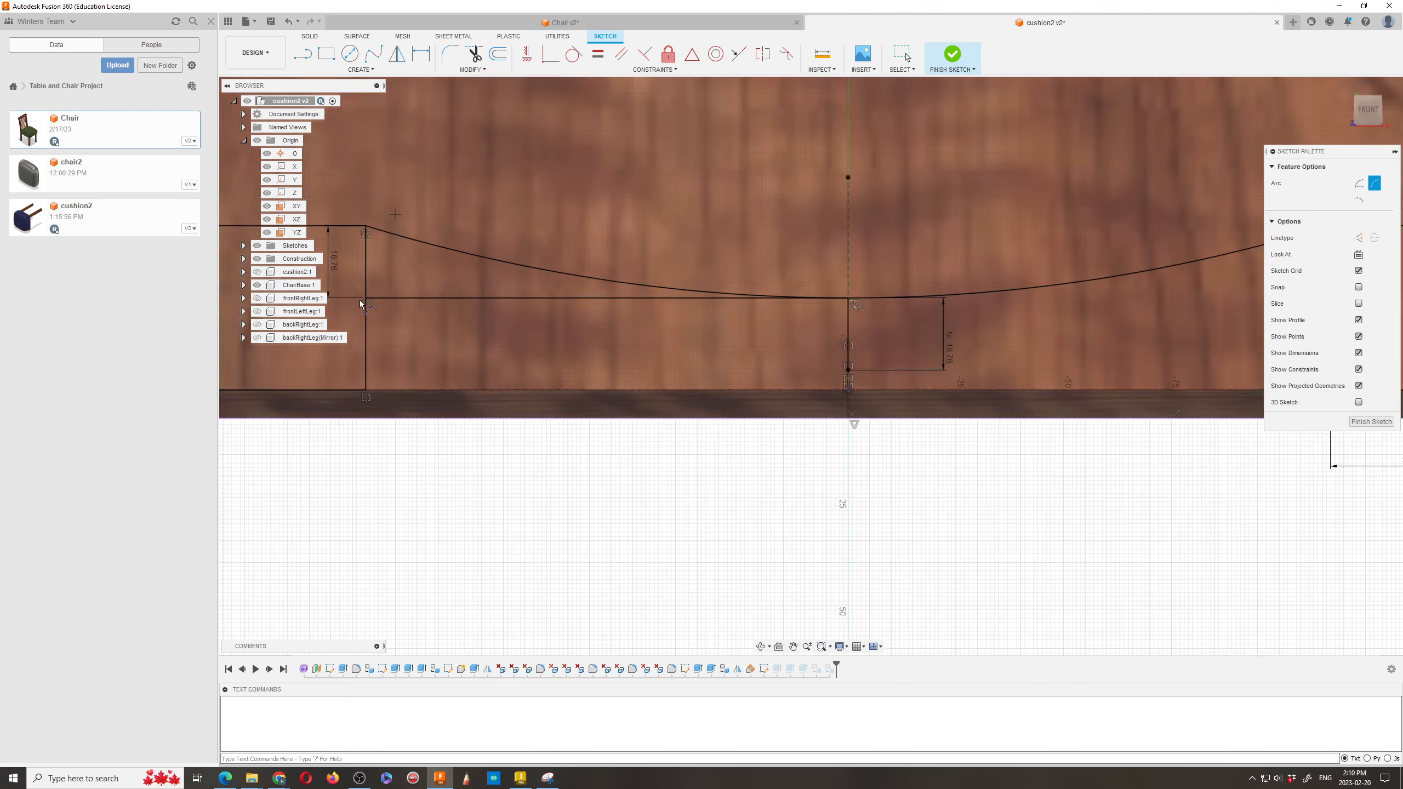
left_click(365, 299)
scroll(554, 357, "down", 4)
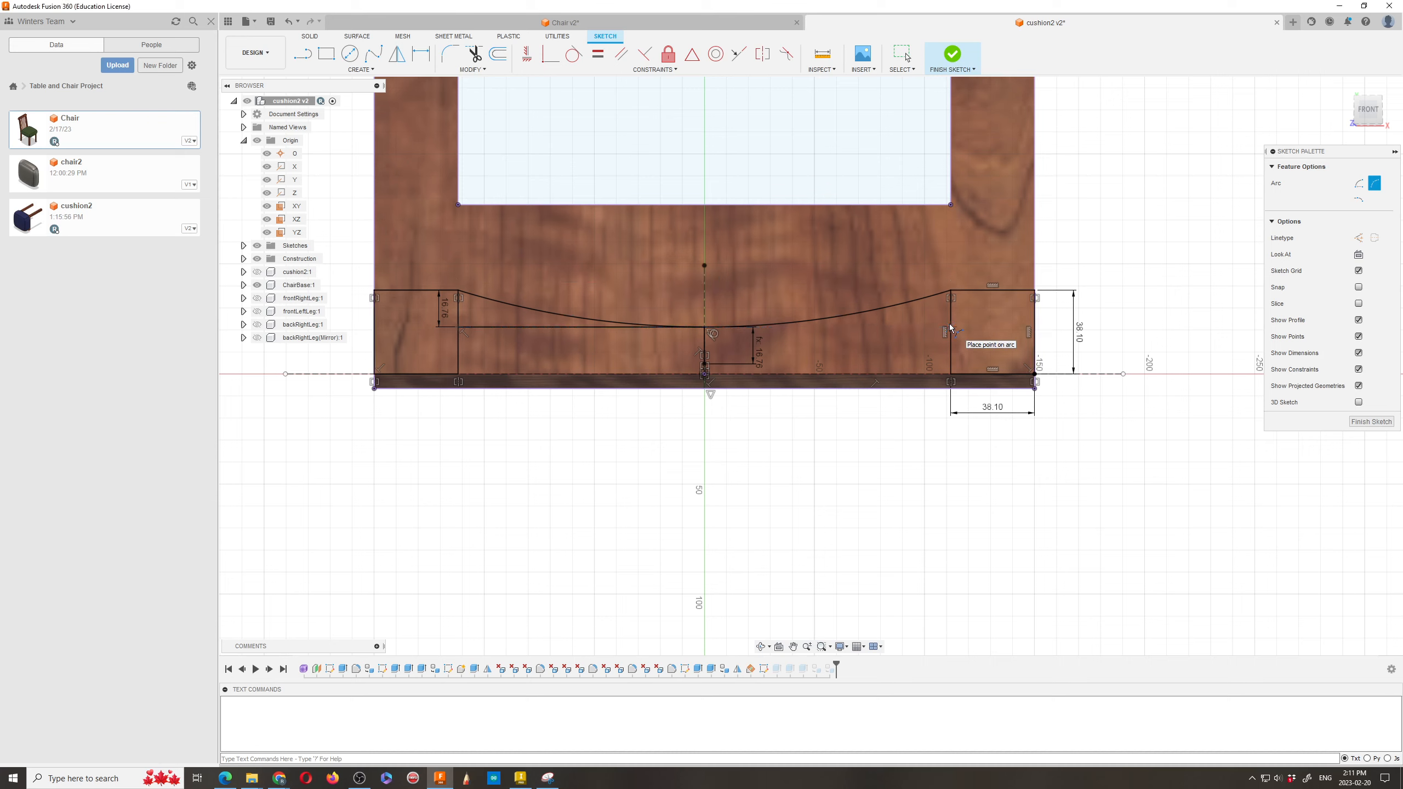
left_click(949, 328)
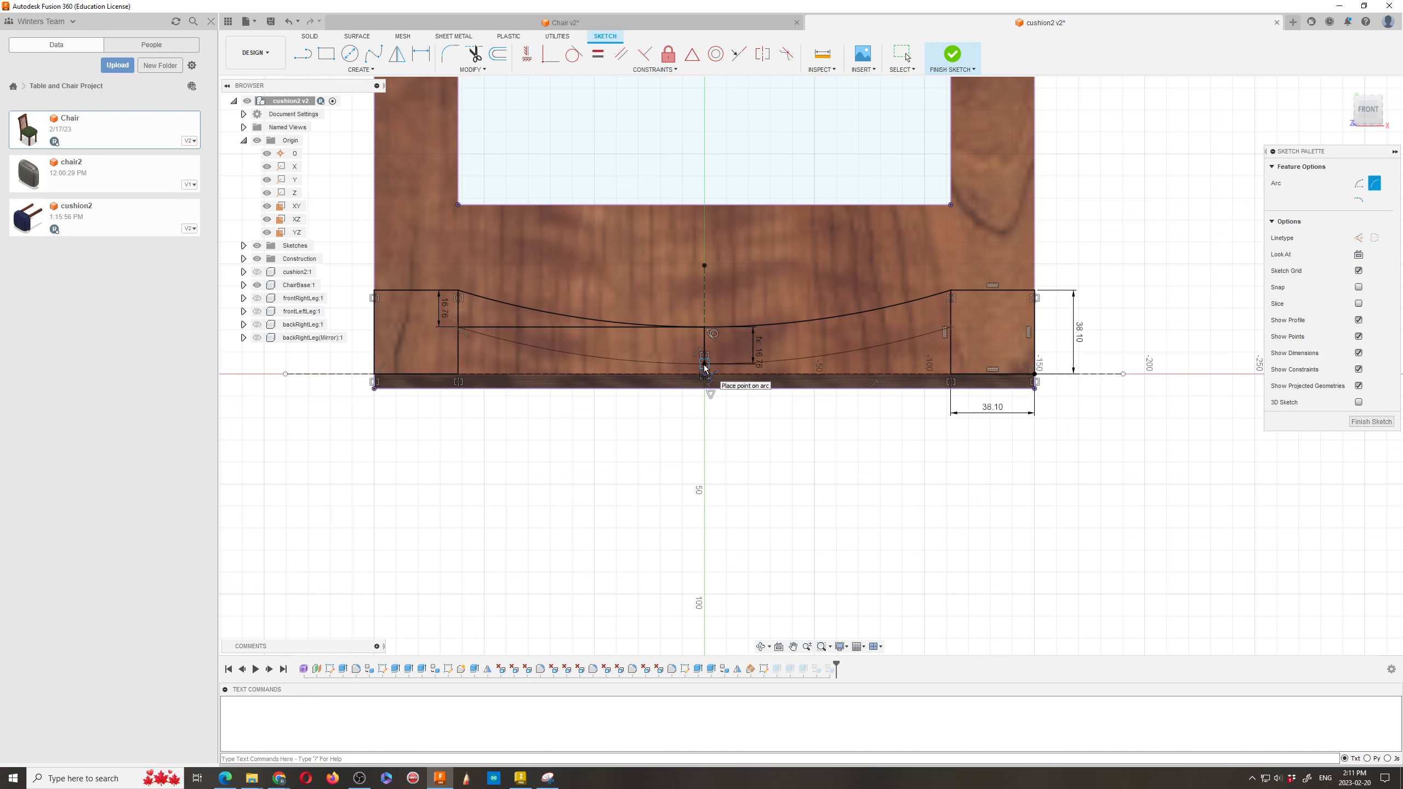
scroll(705, 367, "up", 5)
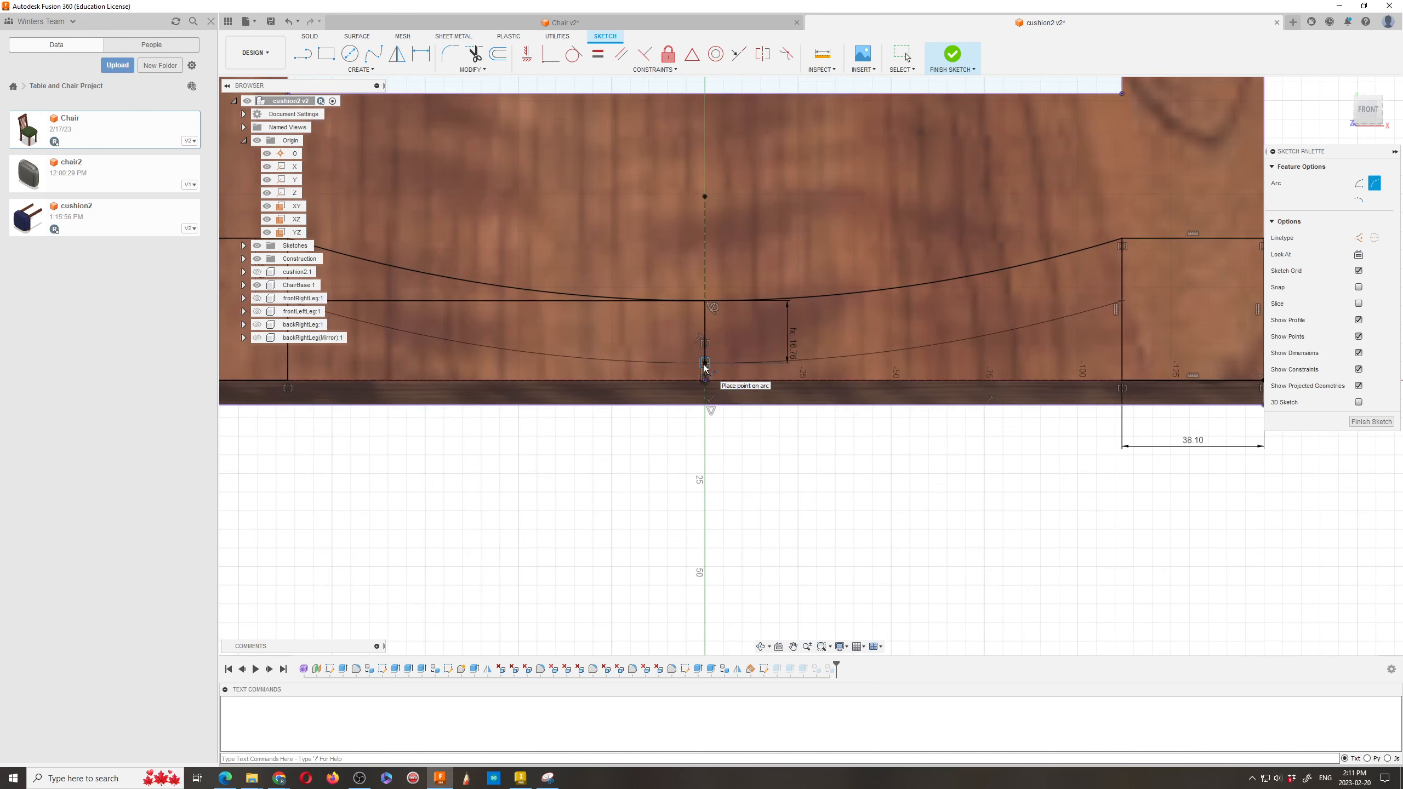
left_click(705, 367)
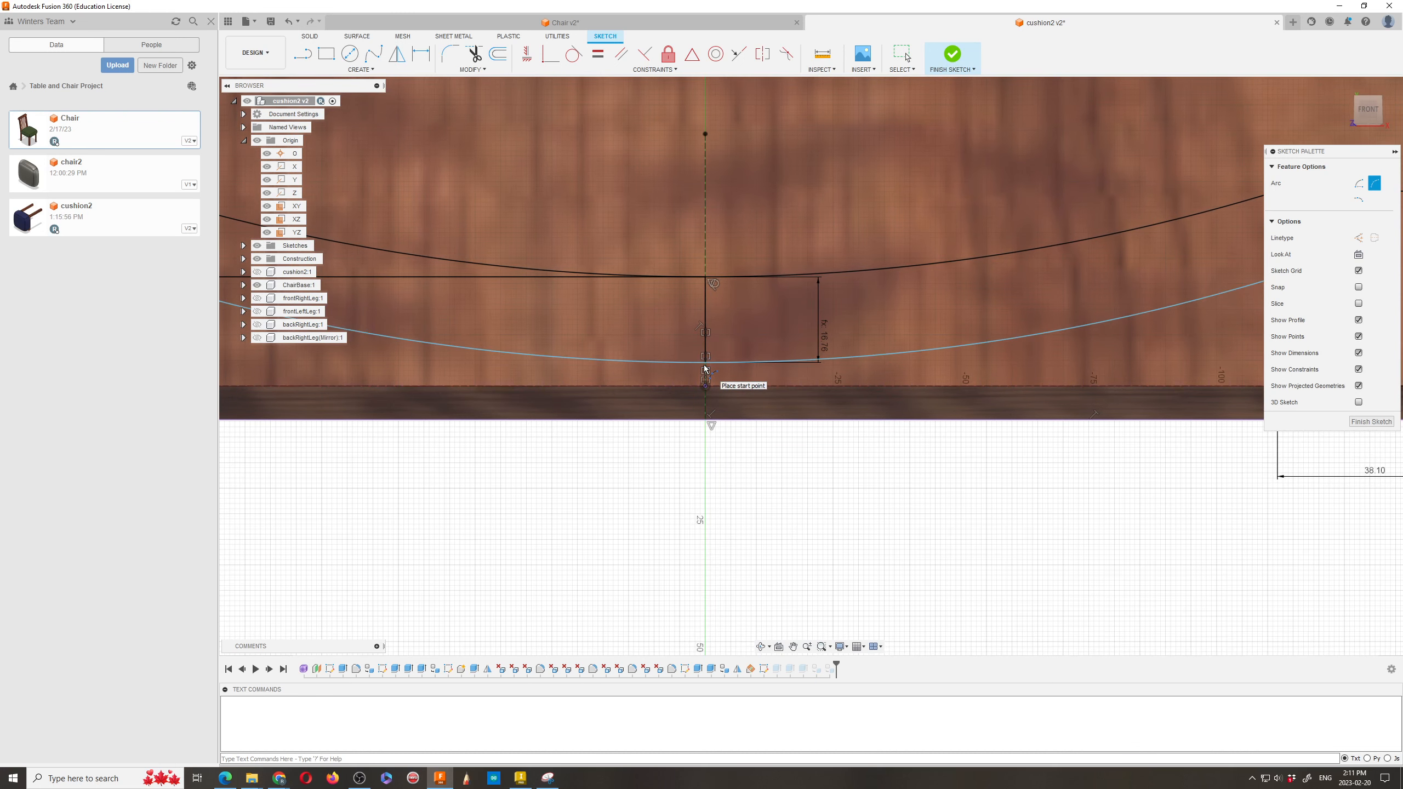
scroll(741, 369, "down", 1)
key("Escape")
Step: Dimension the gap between the two arcs' right endpoints and link it to the arc-depth dimension
scroll(1049, 309, "up", 2)
middle_click_drag(1188, 287, 895, 364)
key("d")
left_click(935, 267)
left_click(935, 364)
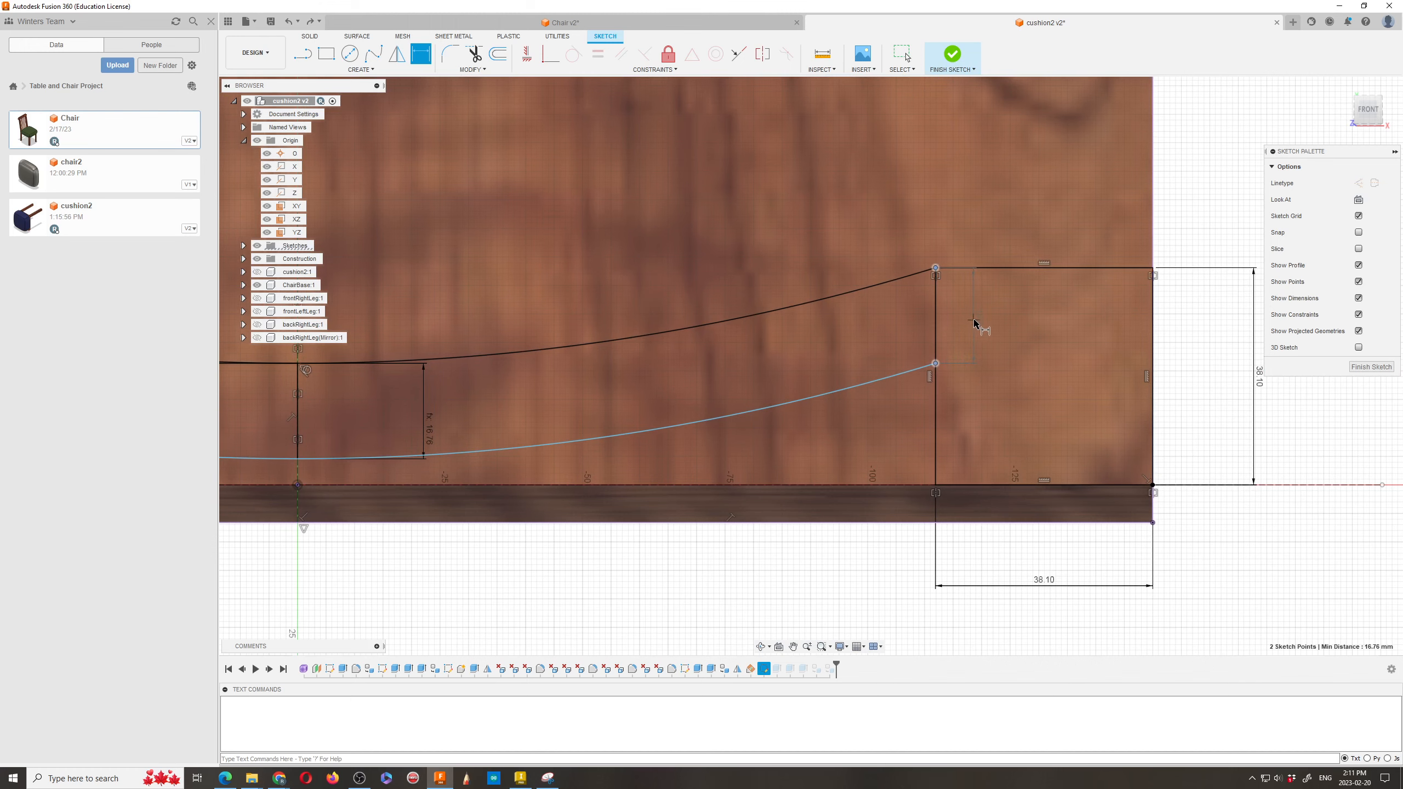
left_click(975, 324)
scroll(1094, 299, "down", 5)
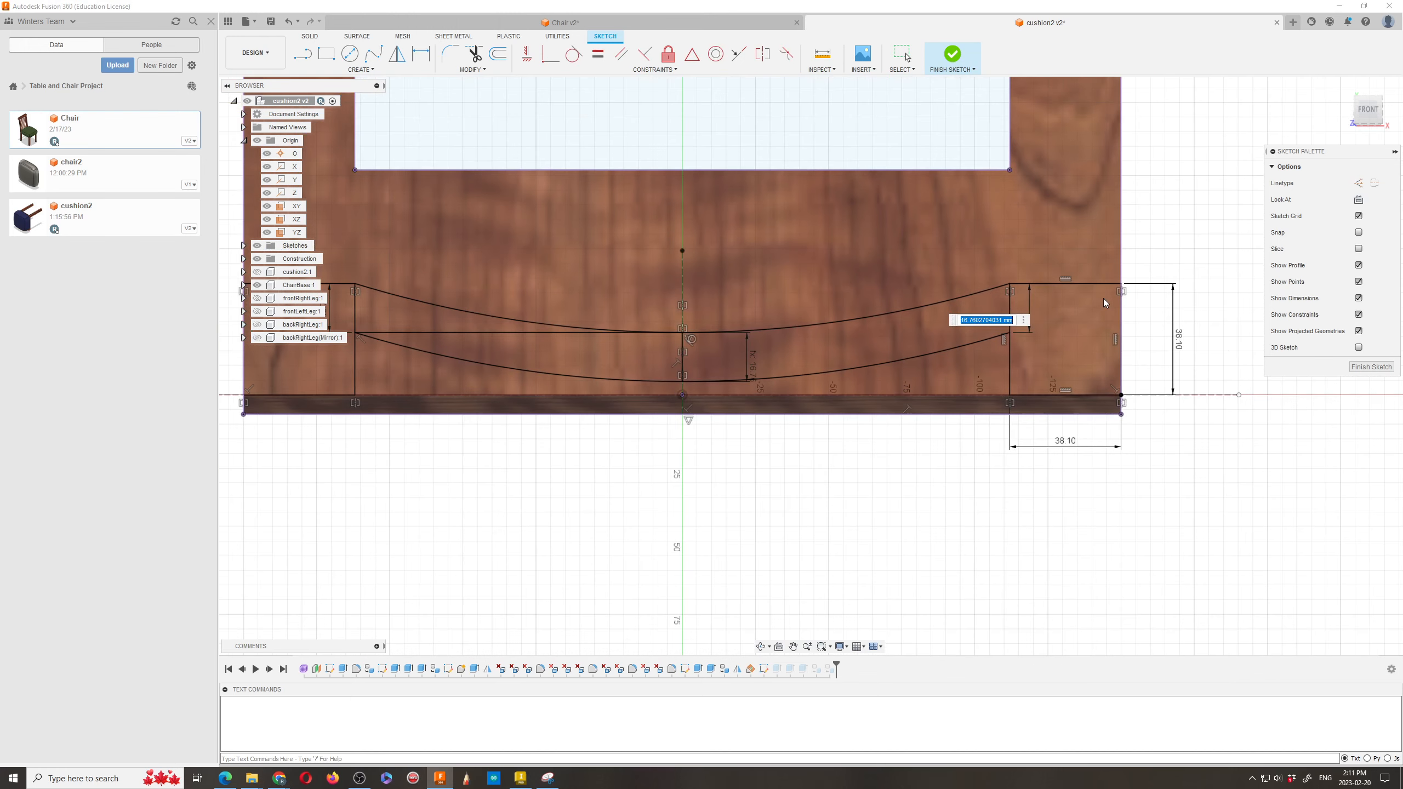
left_click(518, 310)
key("Return")
Step: Set the arc-depth dimension beside the left square to 18 mm
scroll(851, 302, "down", 2)
scroll(632, 301, "up", 3)
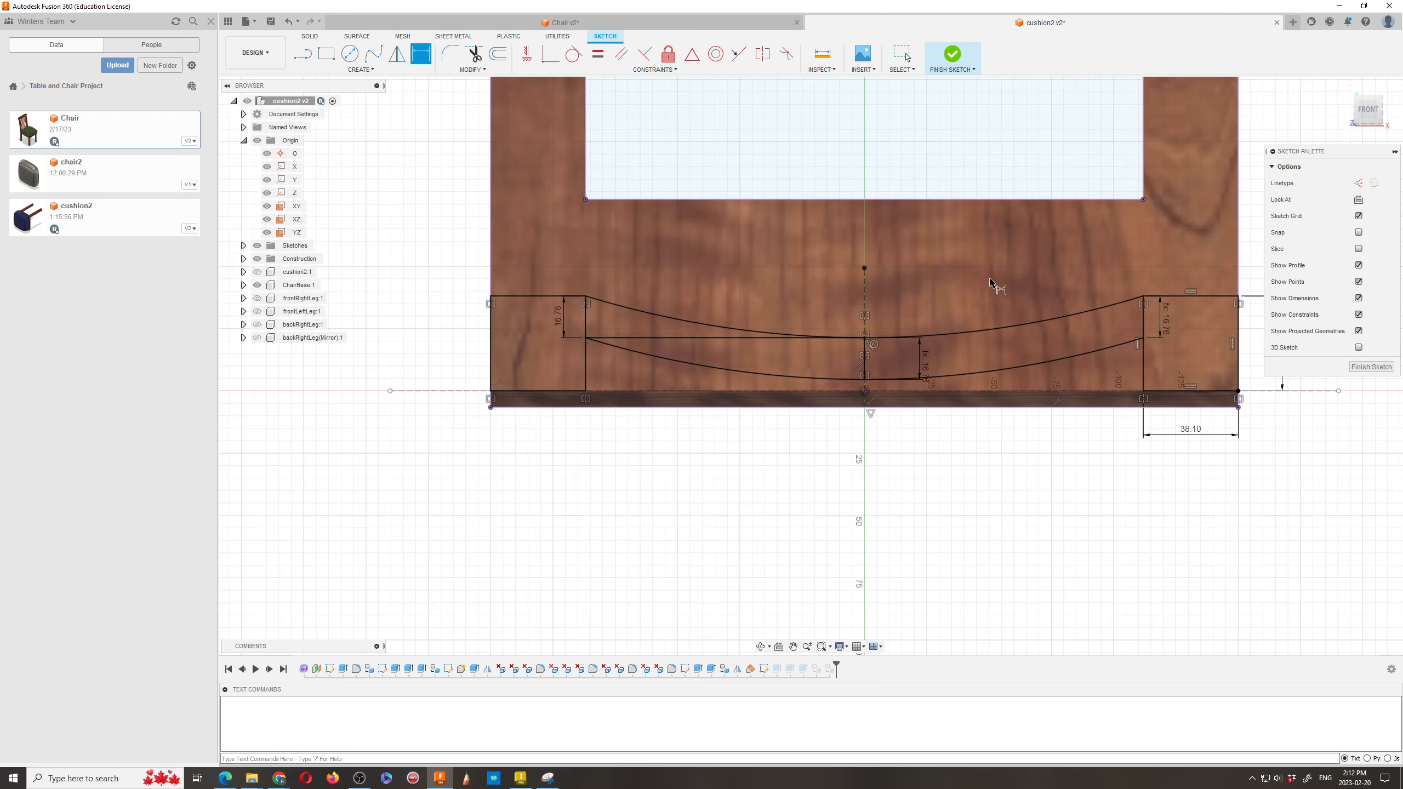
scroll(992, 289, "up", 1)
scroll(886, 288, "down", 1)
scroll(887, 288, "down", 1)
scroll(965, 278, "up", 2)
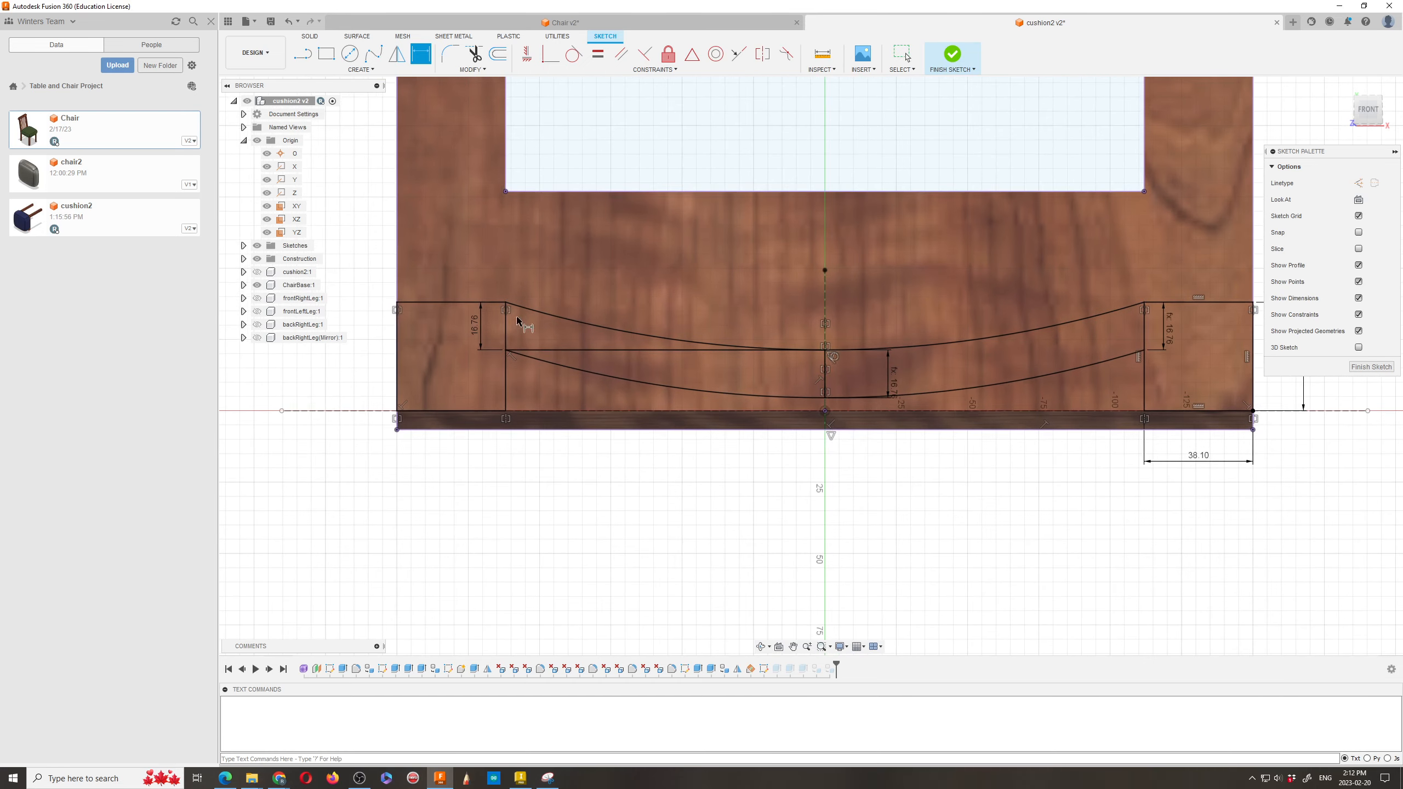
left_click(476, 327)
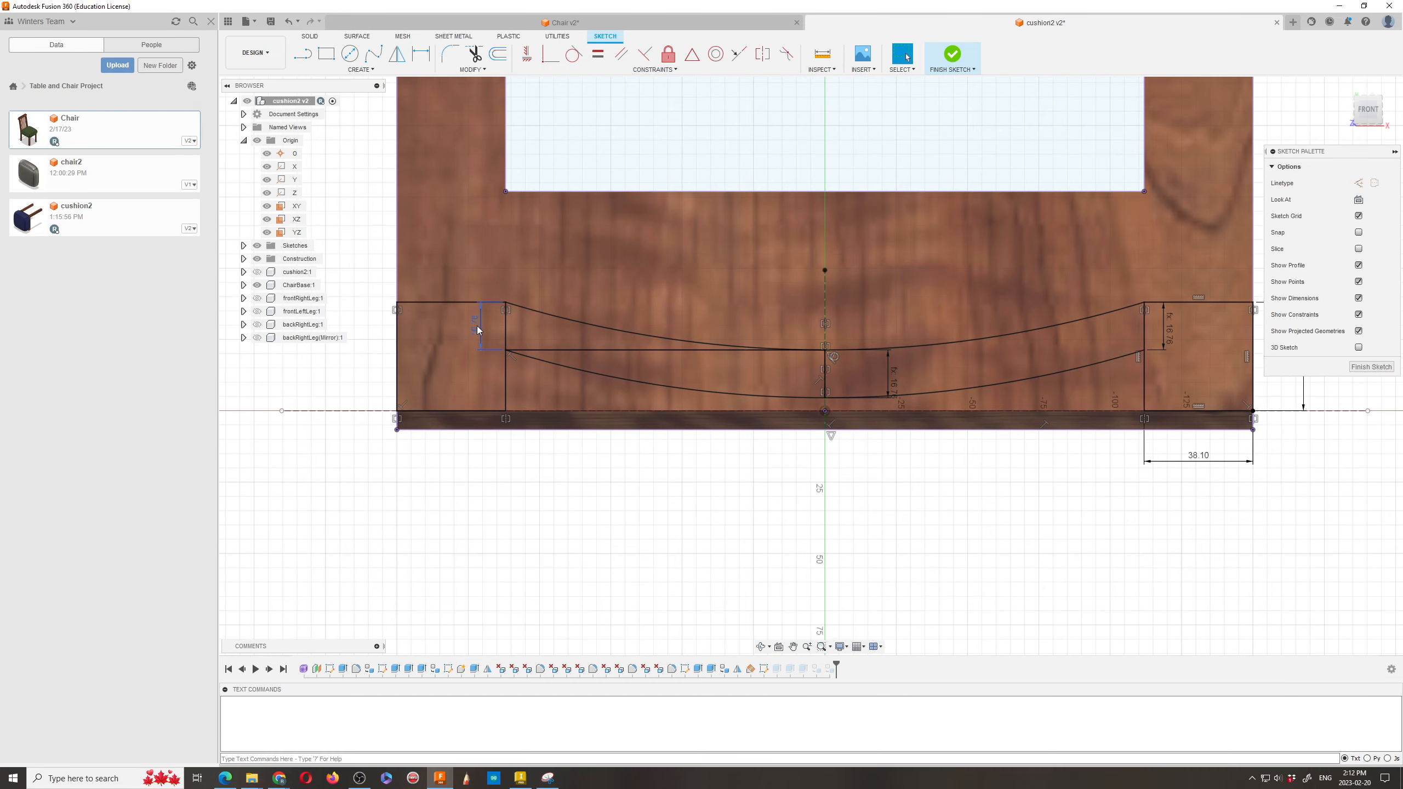
left_click(477, 326)
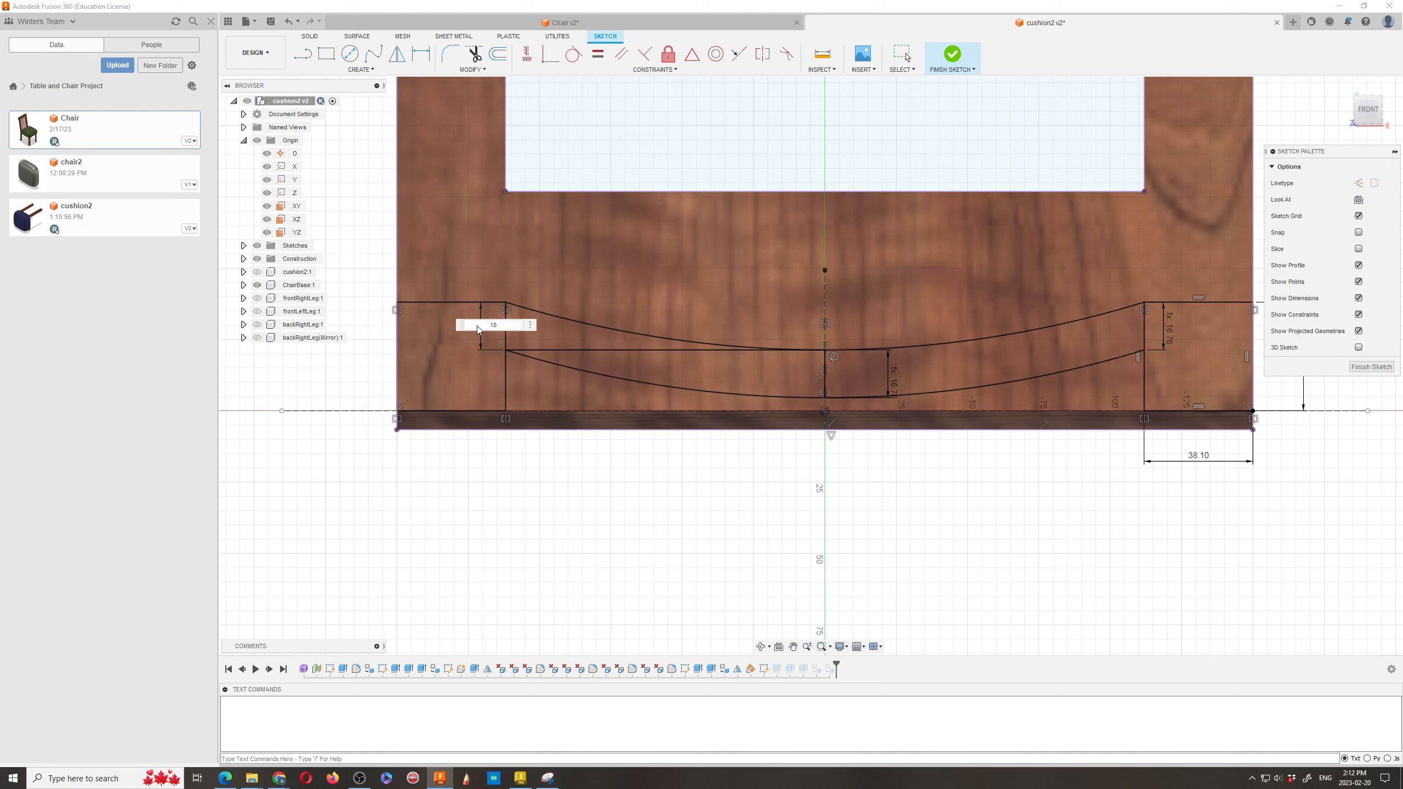
key("Return")
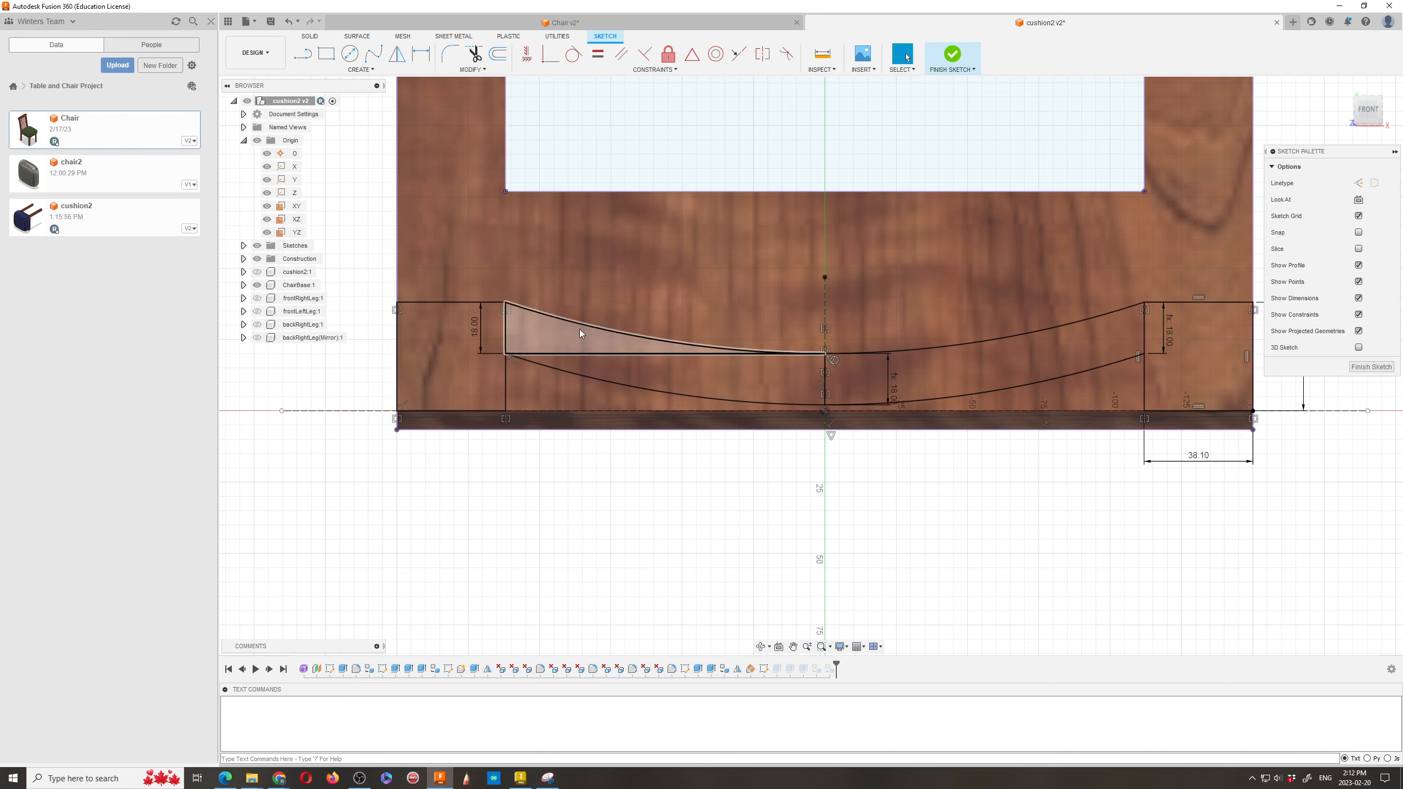
scroll(718, 282, "down", 3)
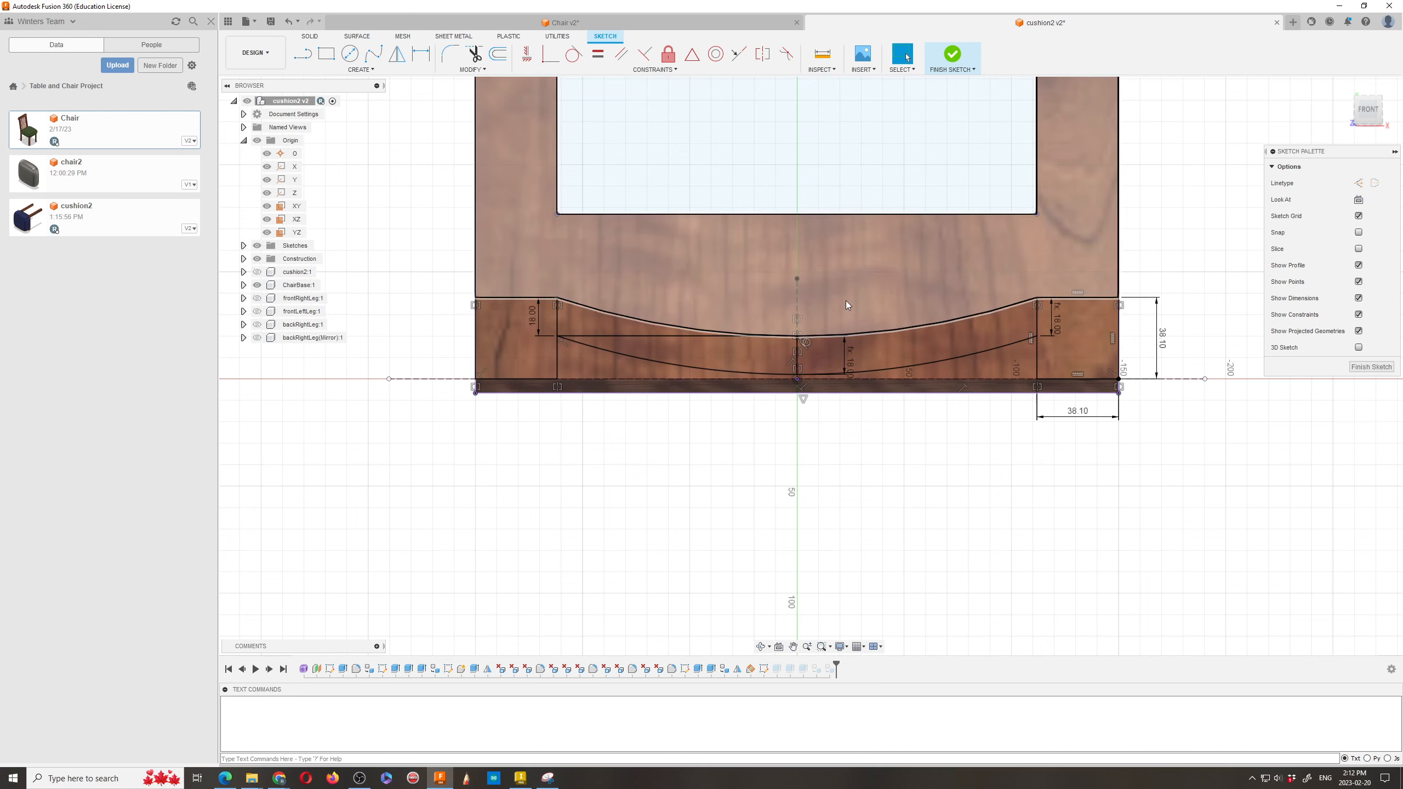
scroll(847, 301, "up", 3)
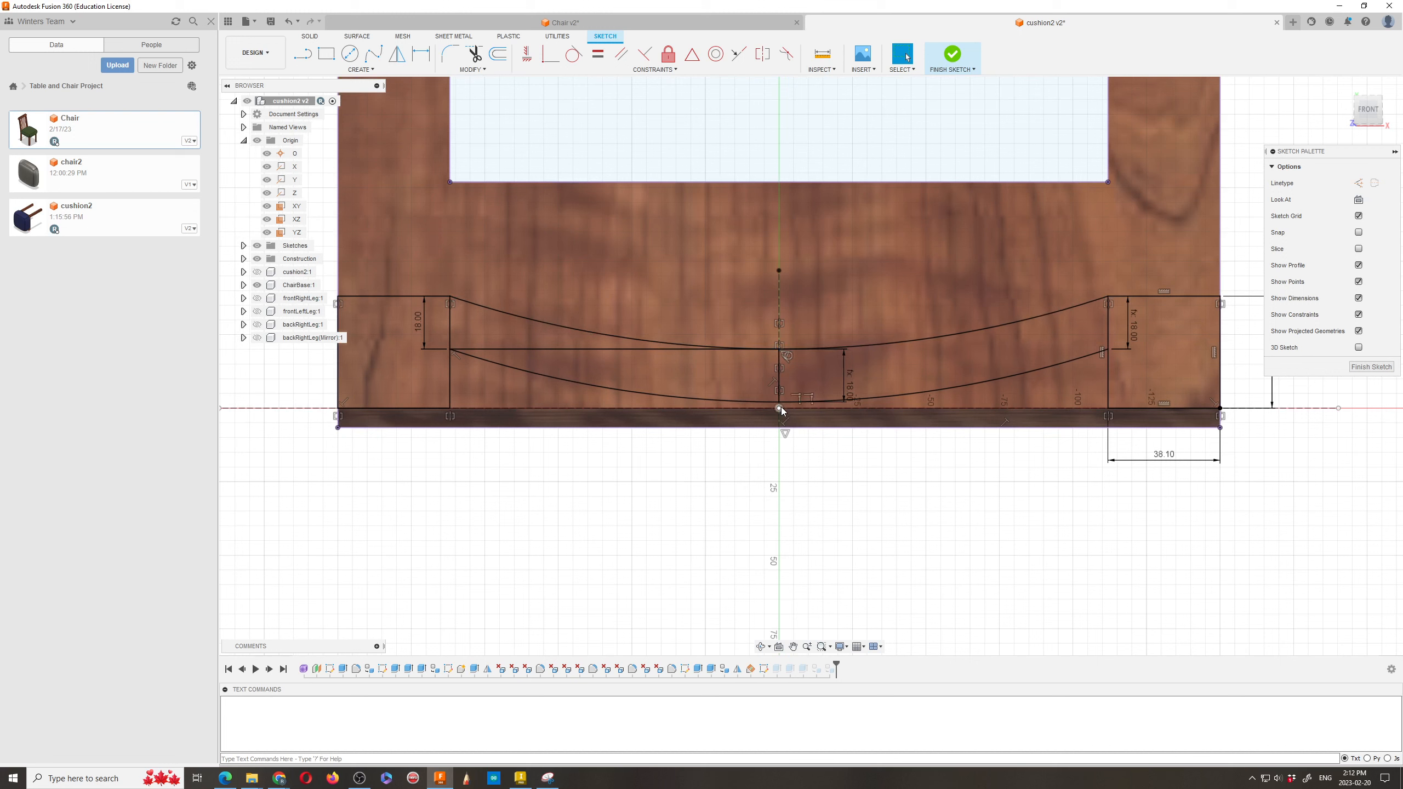
Step: Set the arc-depth dimension beside the left square to 19 mm and link the new right-side arc-spacing dimension to half of it (d54/2)
double_click(418, 325)
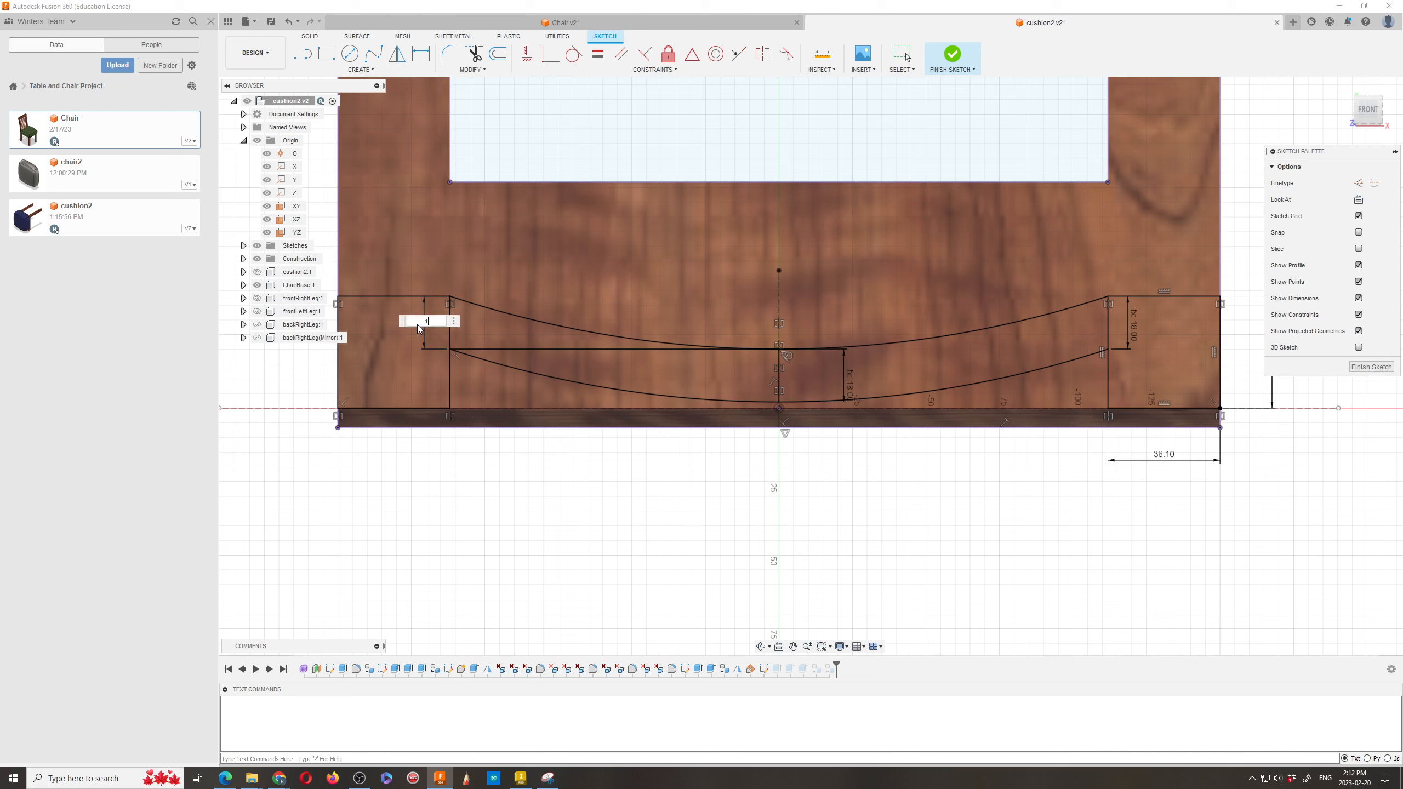
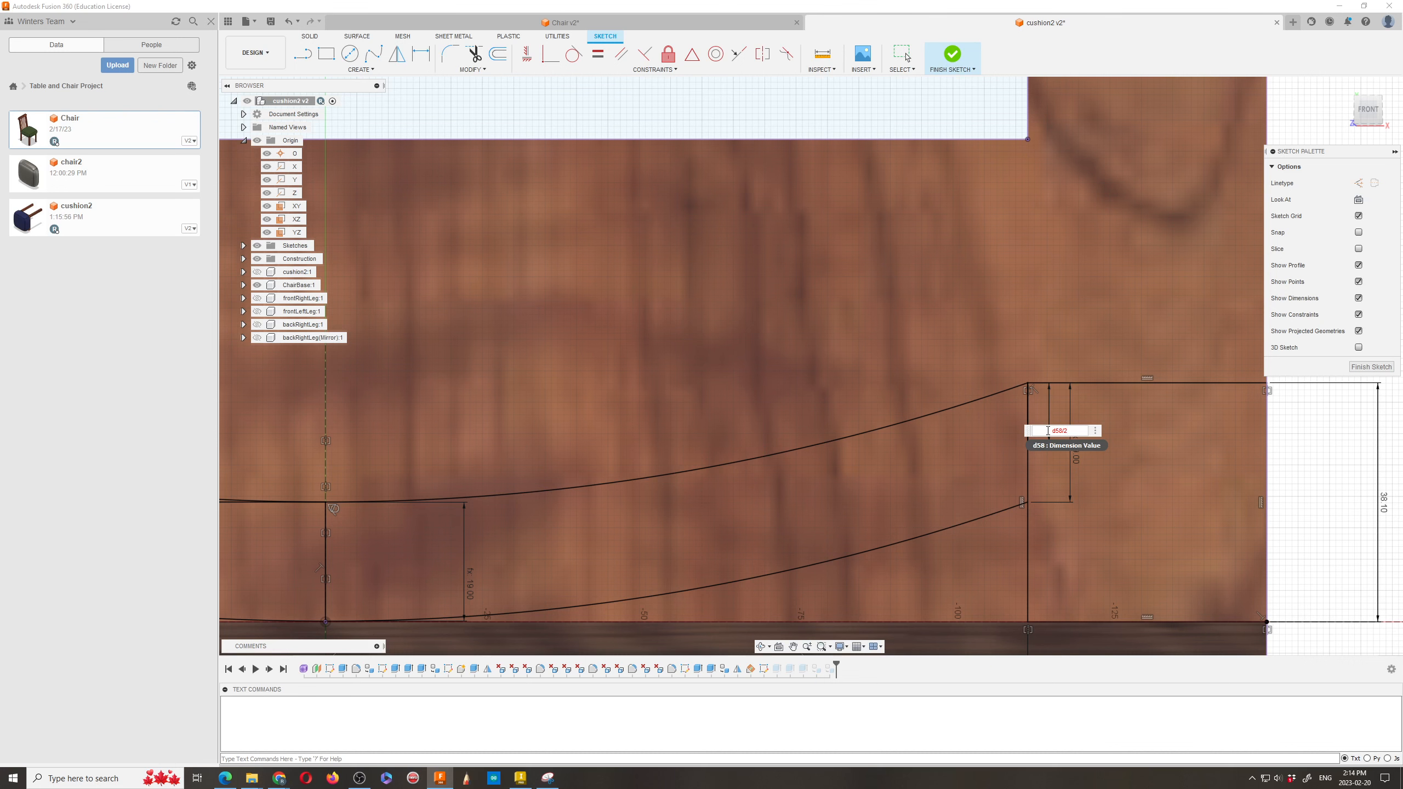
scroll(1000, 425, "down", 4)
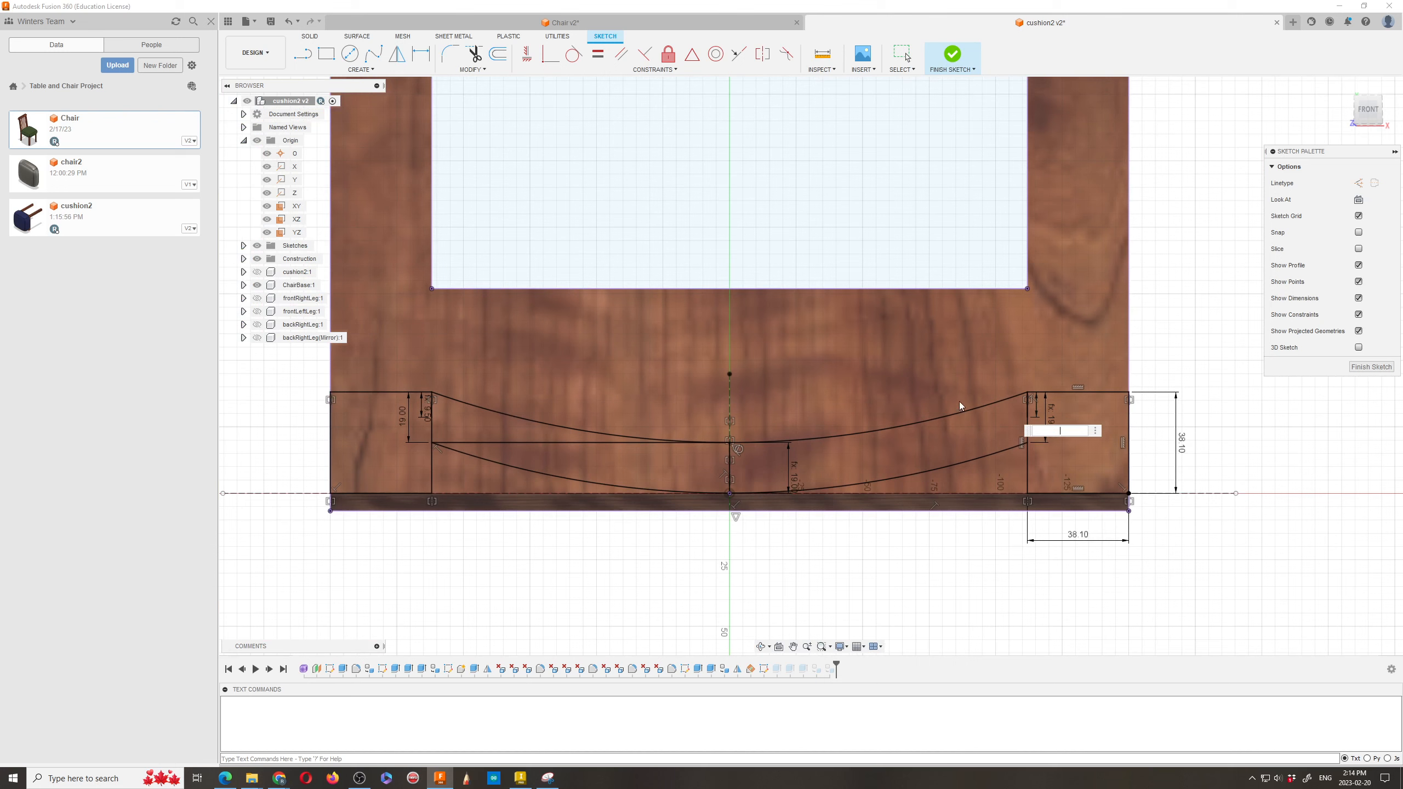
left_click(403, 421)
key("Return")
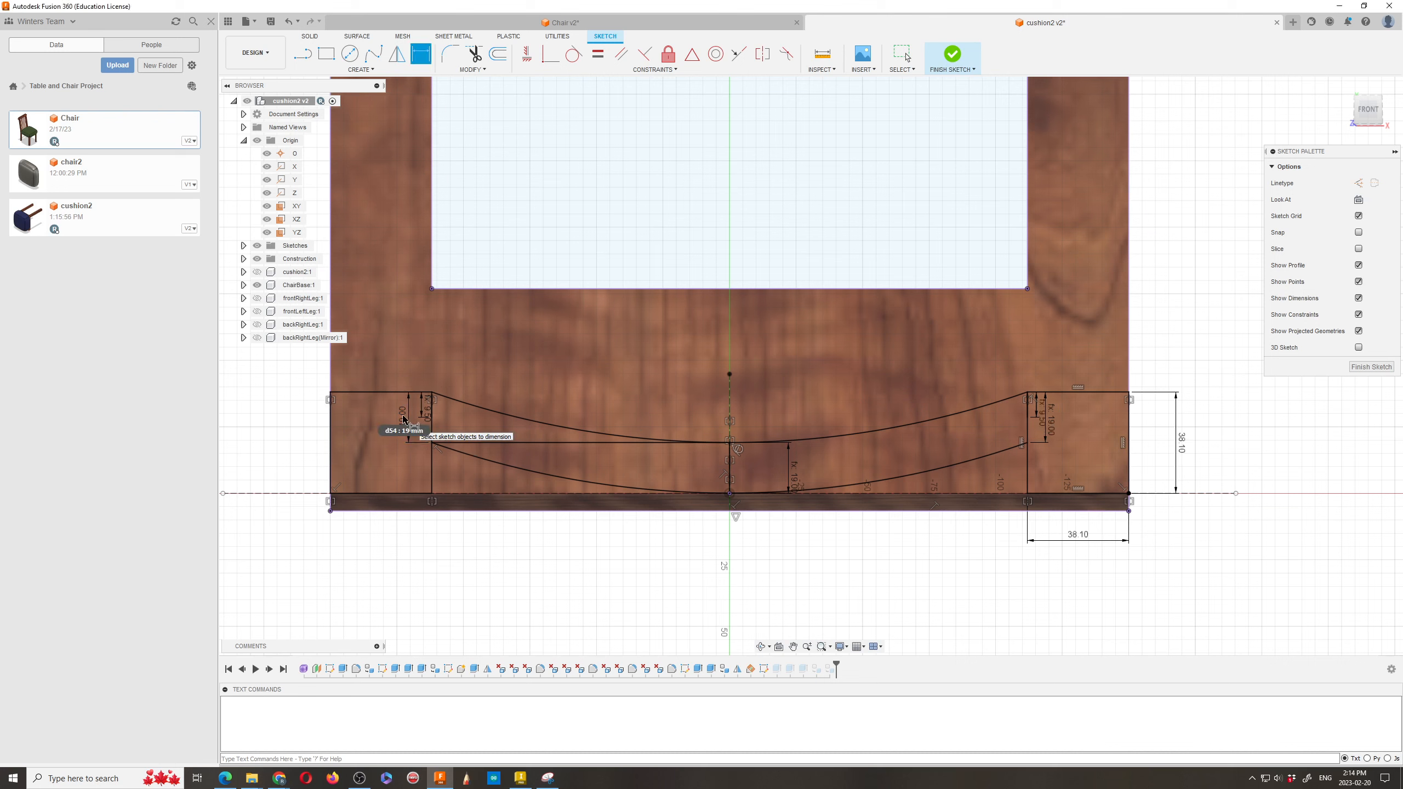
Step: Save the cushion2 design as a new version
key("ctrl+s")
key("Return")
Step: Draw a vertical line about 8 mm long downward from the upper arc's midpoint along the centre line
scroll(714, 474, "up", 6)
key("l")
left_click(766, 369)
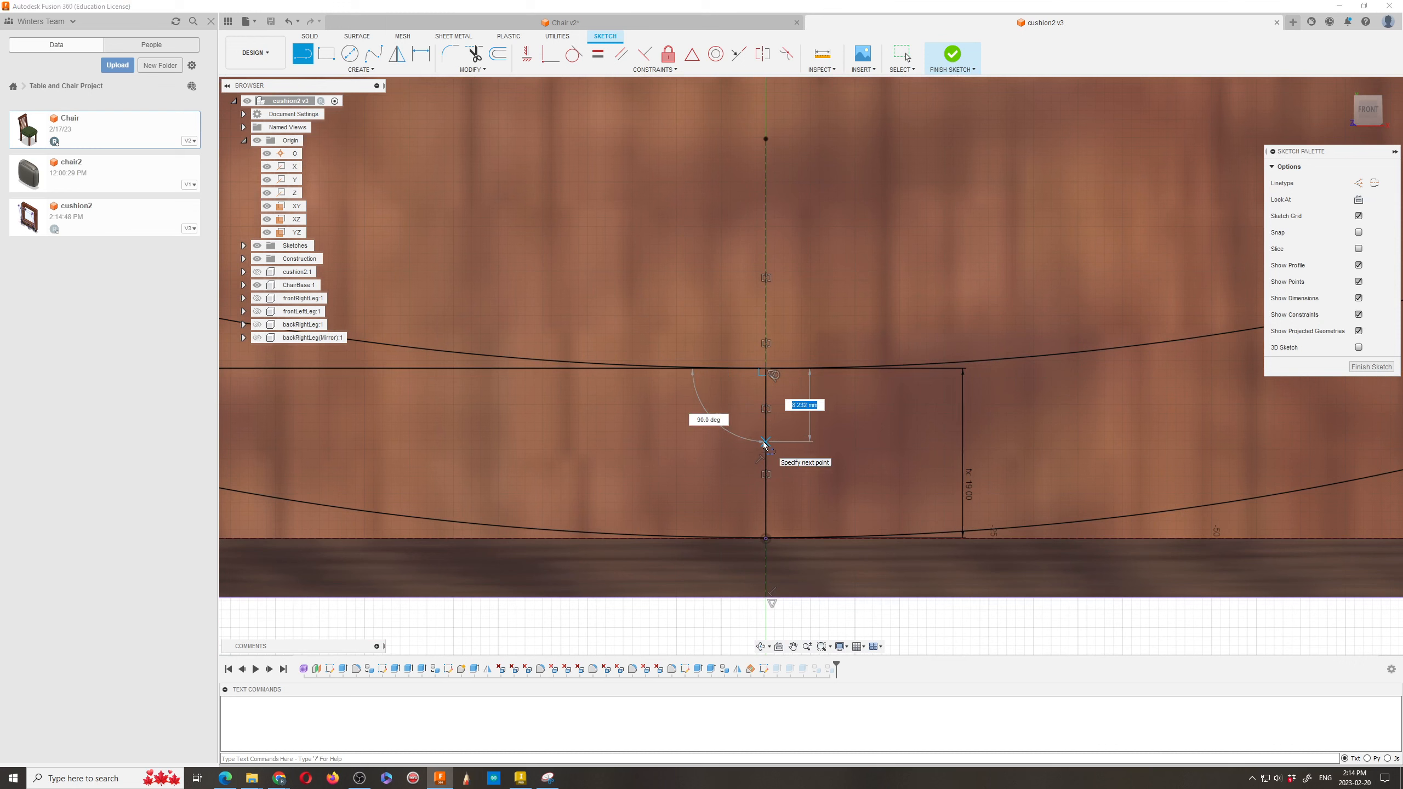
double_click(765, 442)
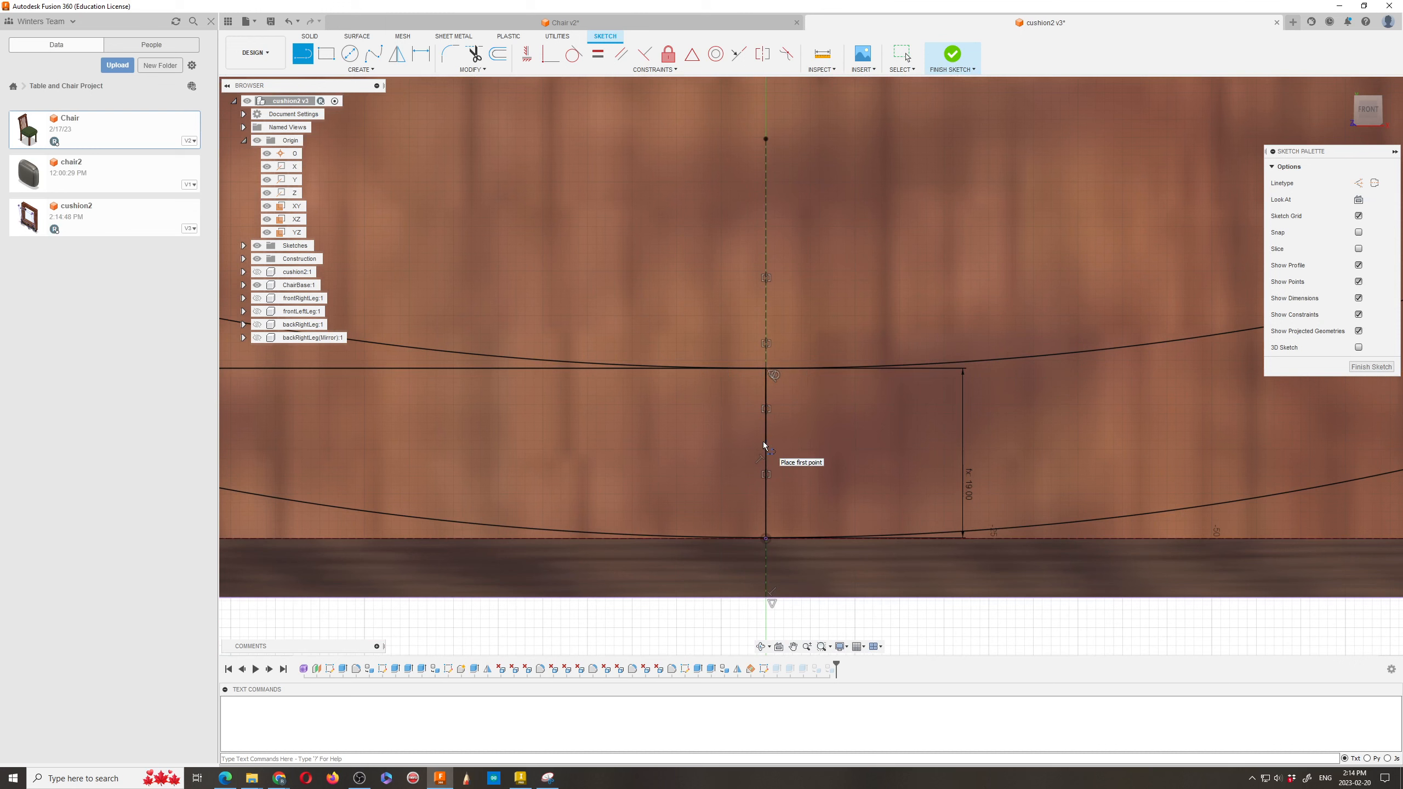
Step: Dimension the short vertical line's length and link it to half the arc-depth dimension (d54/2)
key("d")
left_click(766, 420)
left_click(820, 420)
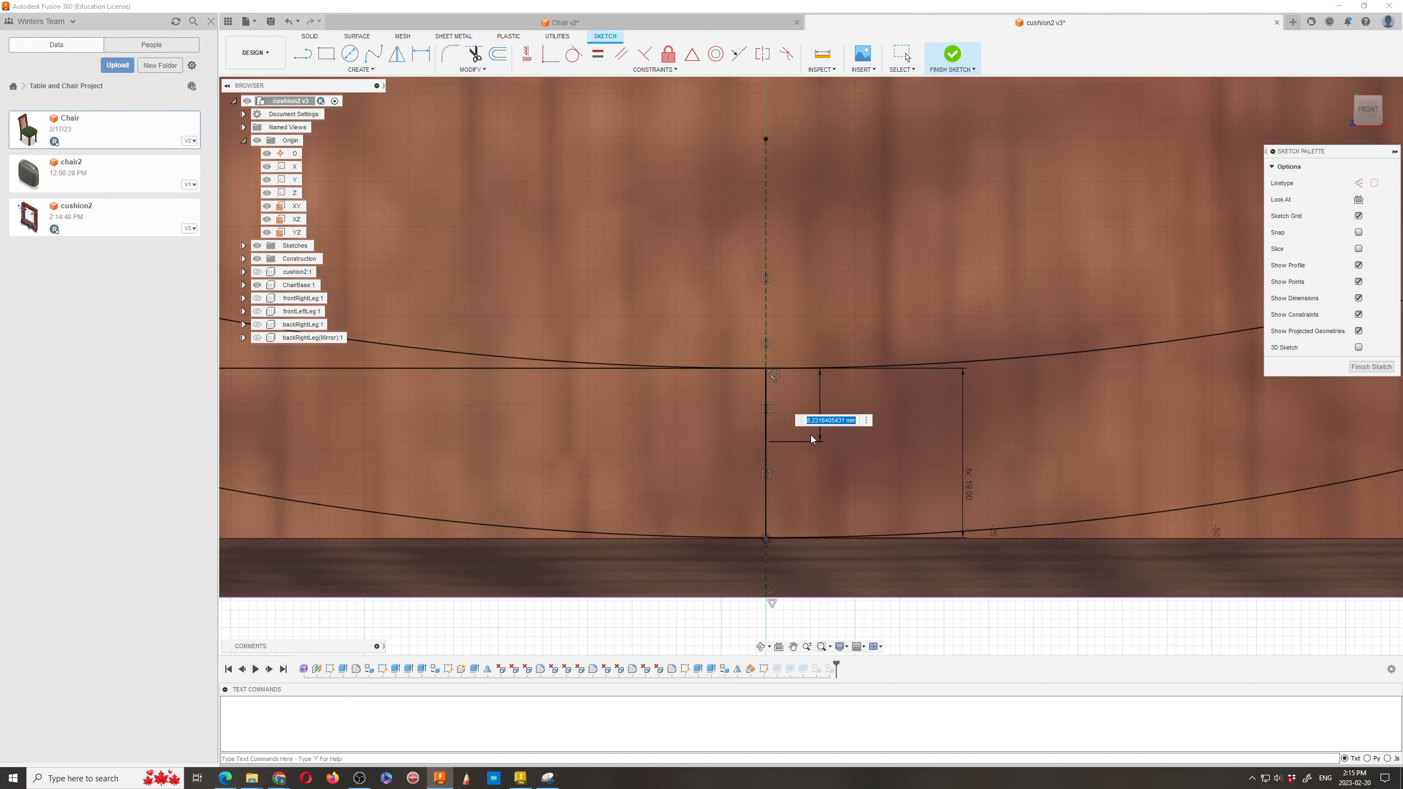
scroll(814, 434, "down", 3)
scroll(818, 433, "down", 3)
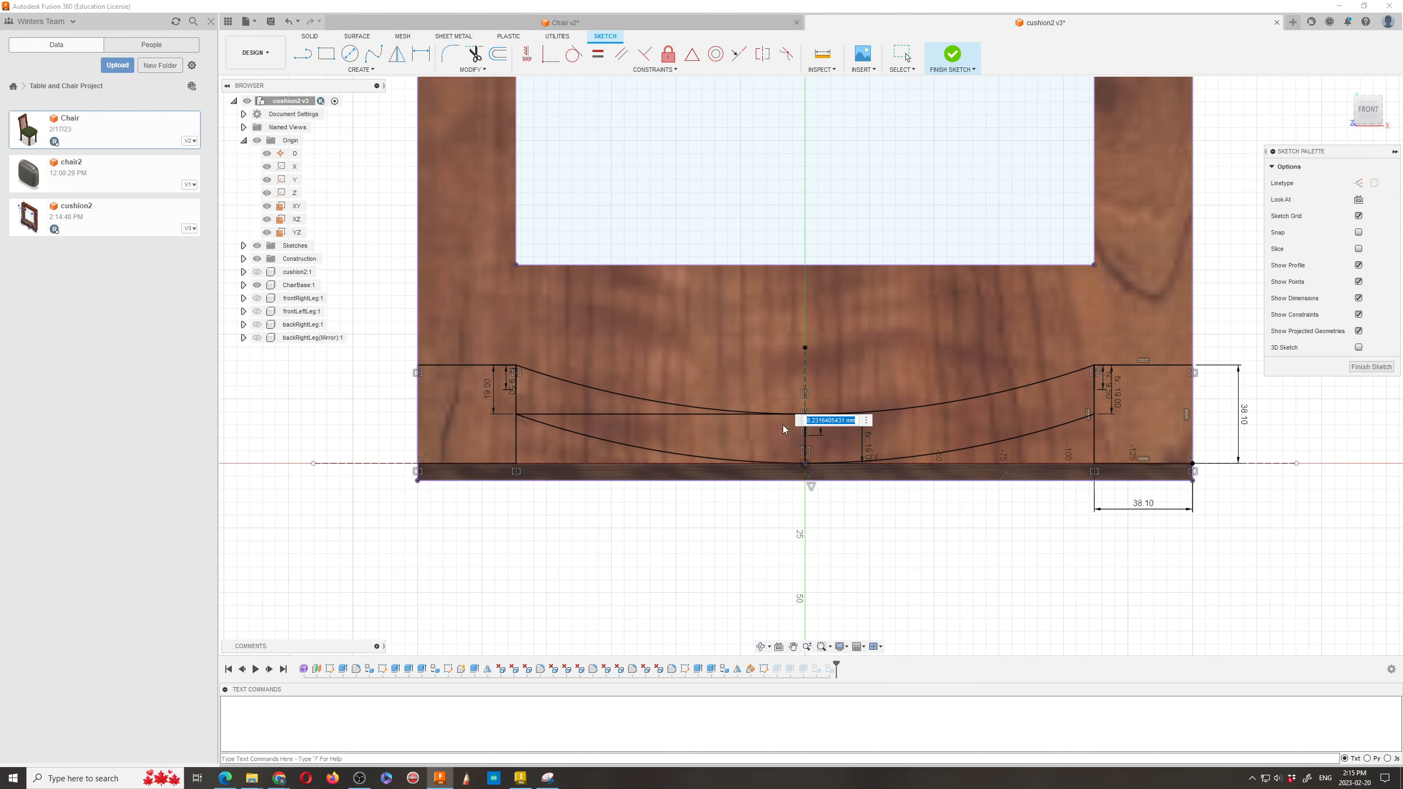
left_click(488, 394)
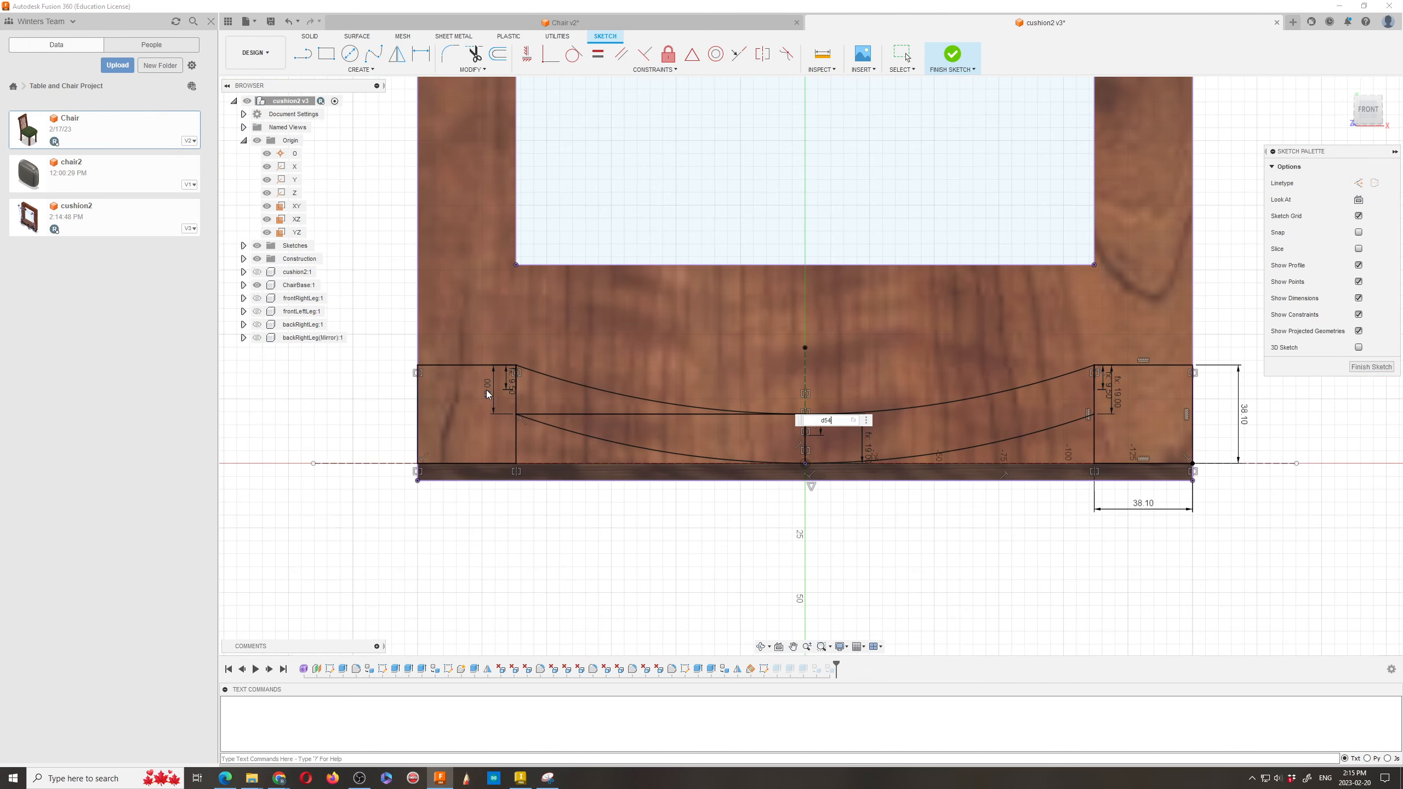
type("/2")
key("Return")
key("Escape")
Step: Convert the horizontal line running from the left square to the centre line into construction geometry
left_click(662, 414)
key("x")
scroll(671, 338, "down", 3)
scroll(760, 340, "up", 3)
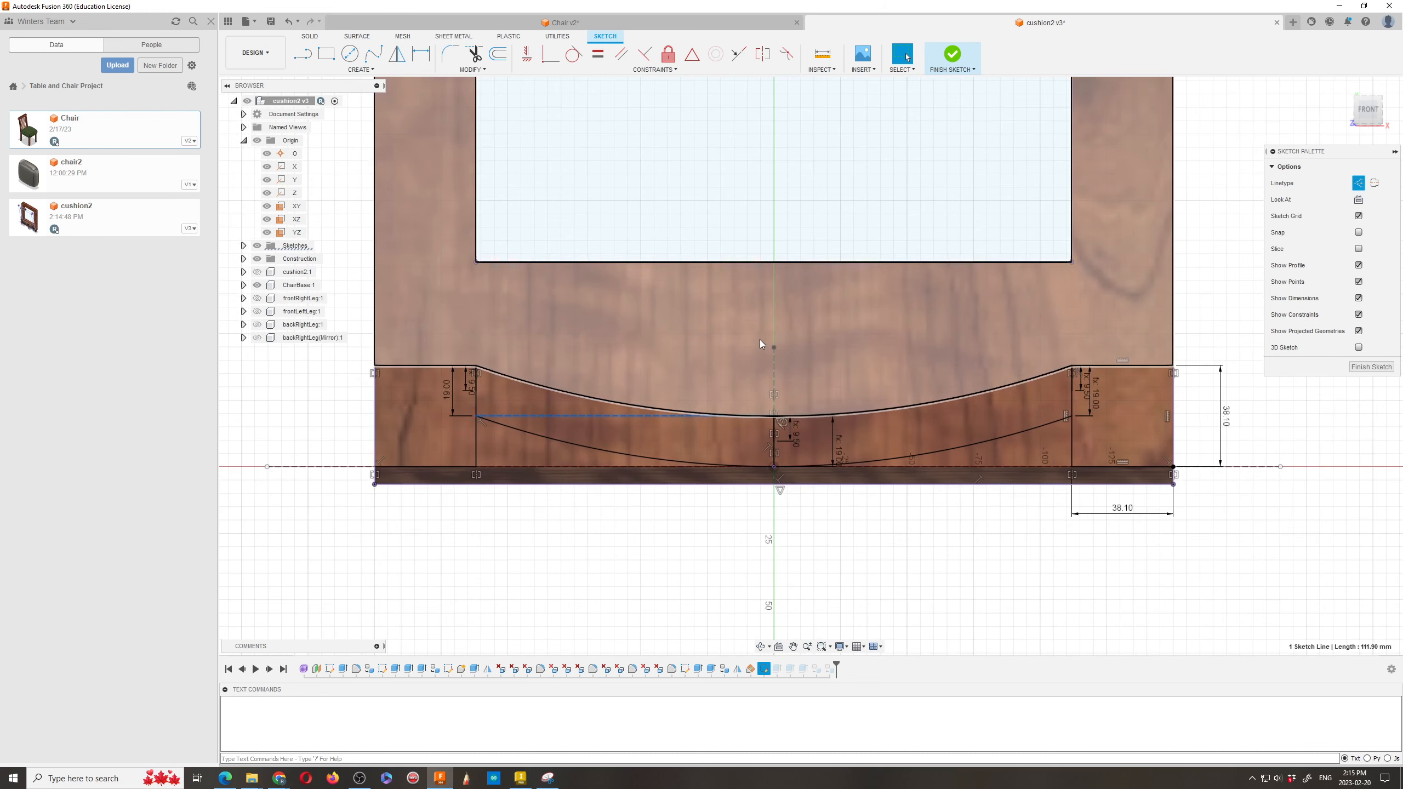
Step: Draw a third three-point arc midway between the two arcs, joining the squares' inner edges and passing through the short vertical line's lower end
scroll(760, 344, "up", 2)
left_click(361, 69)
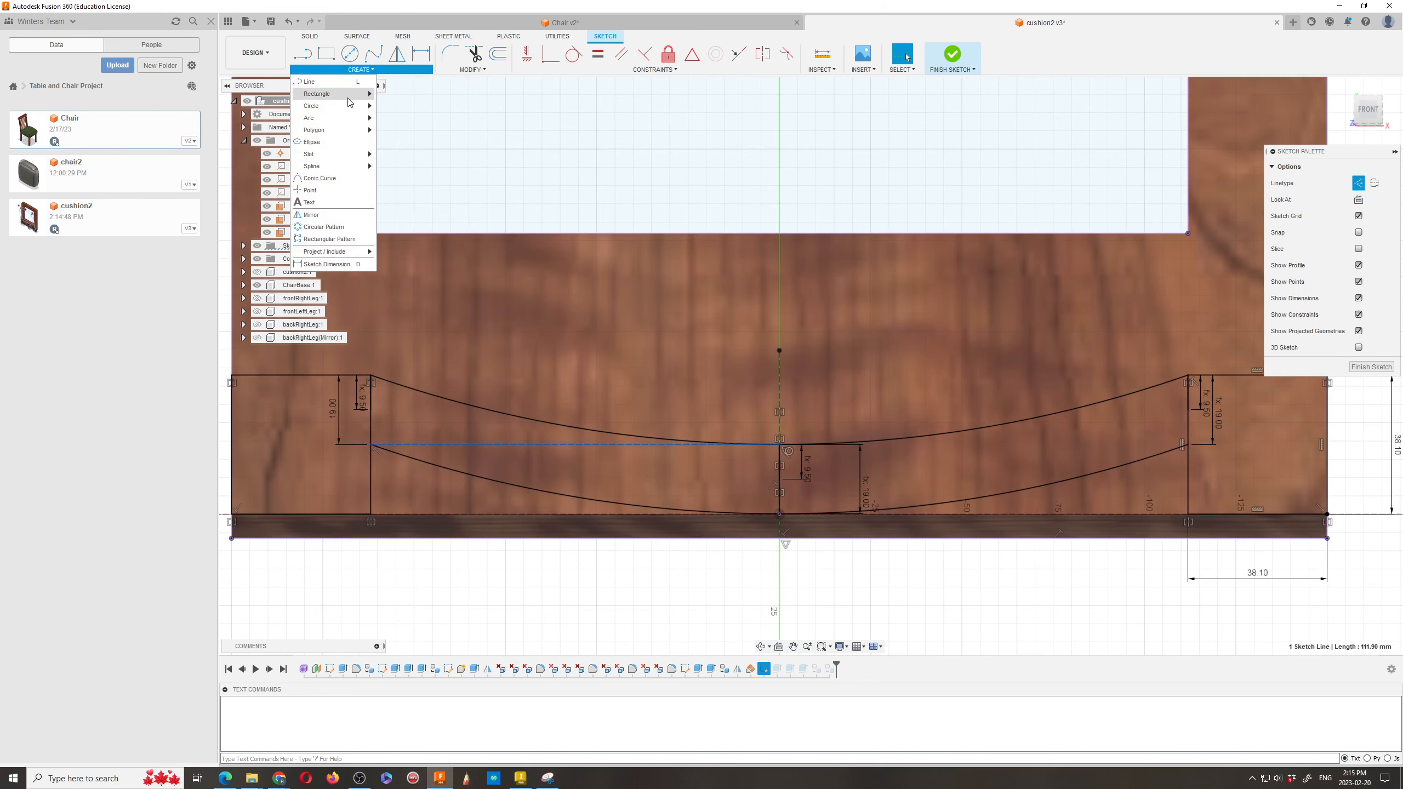
left_click(381, 117)
scroll(671, 338, "down", 3)
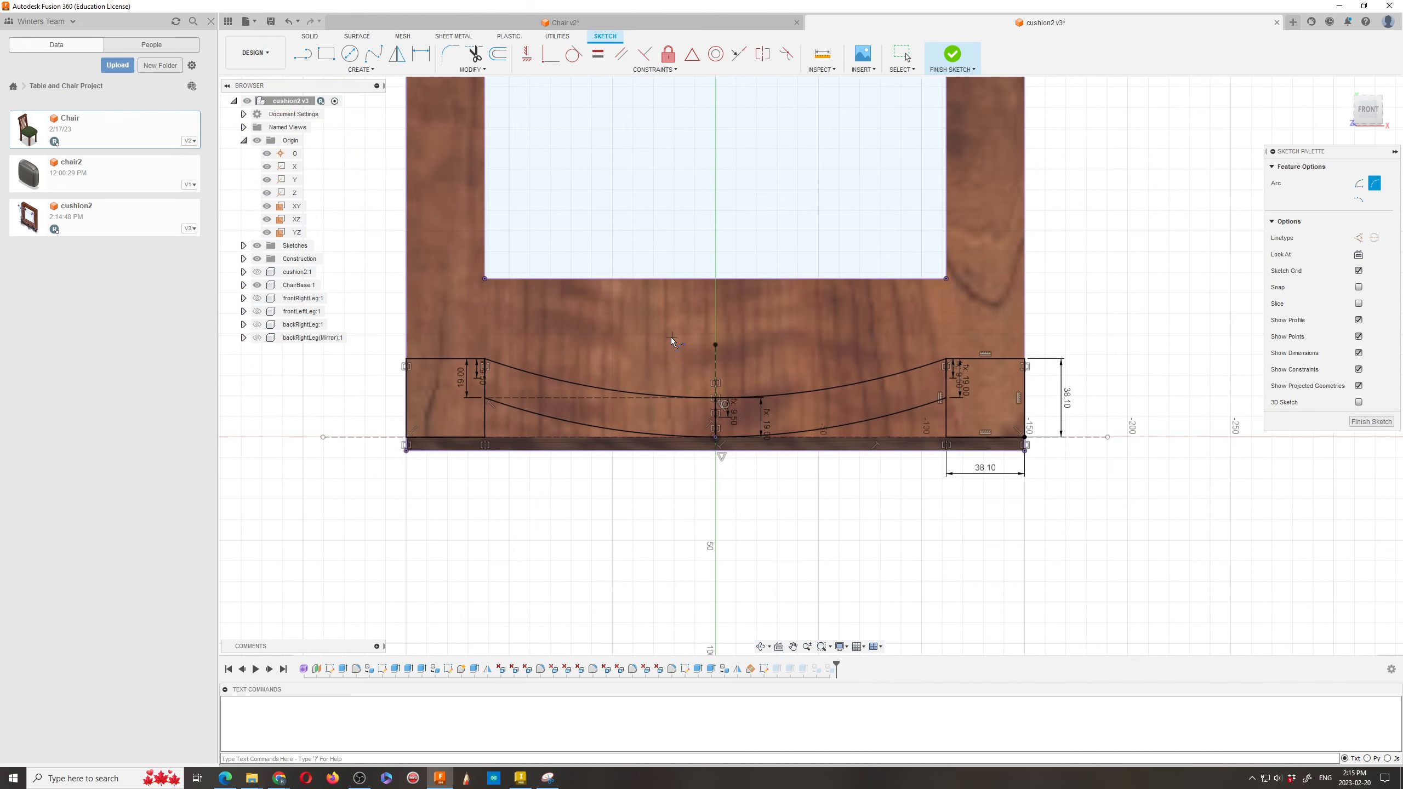
scroll(671, 337, "up", 2)
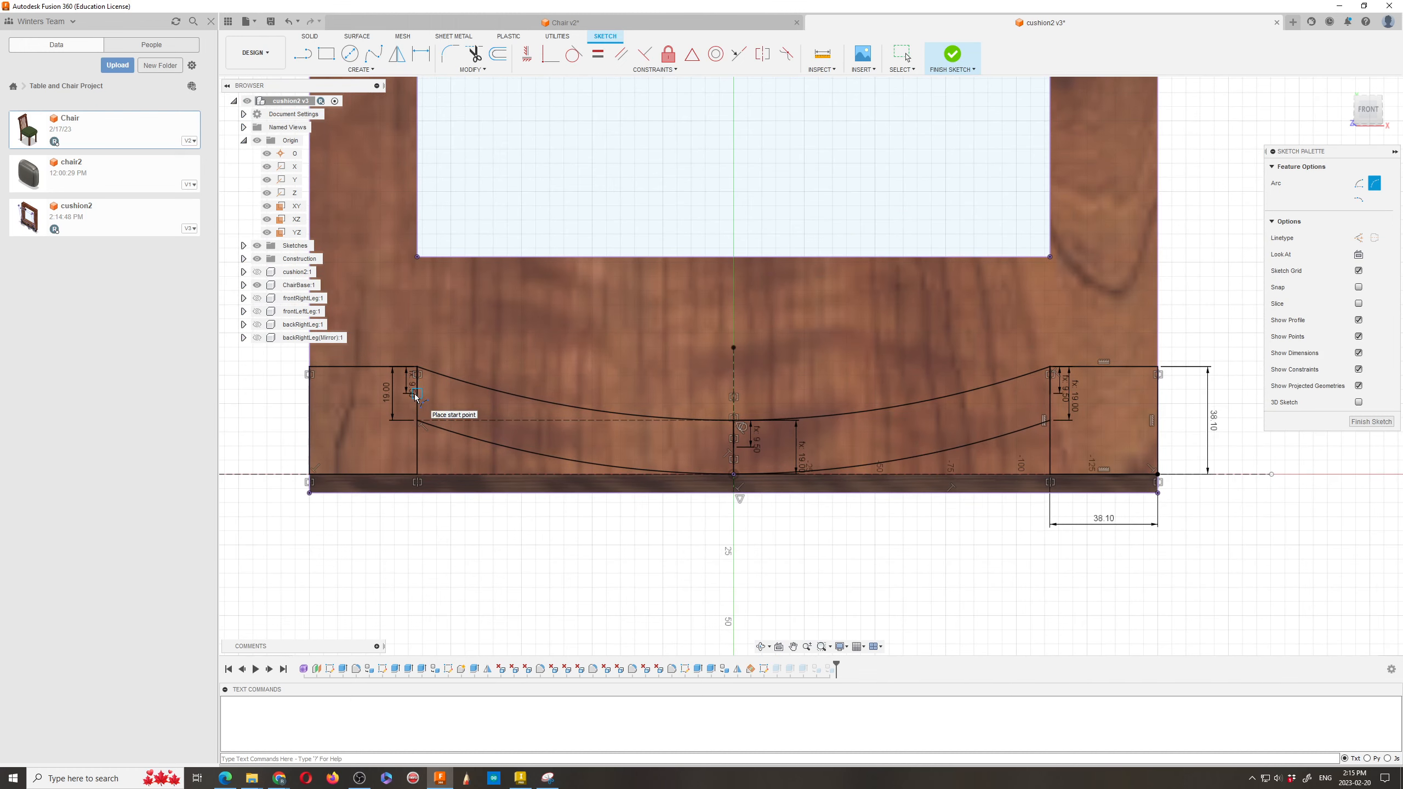
left_click(418, 349)
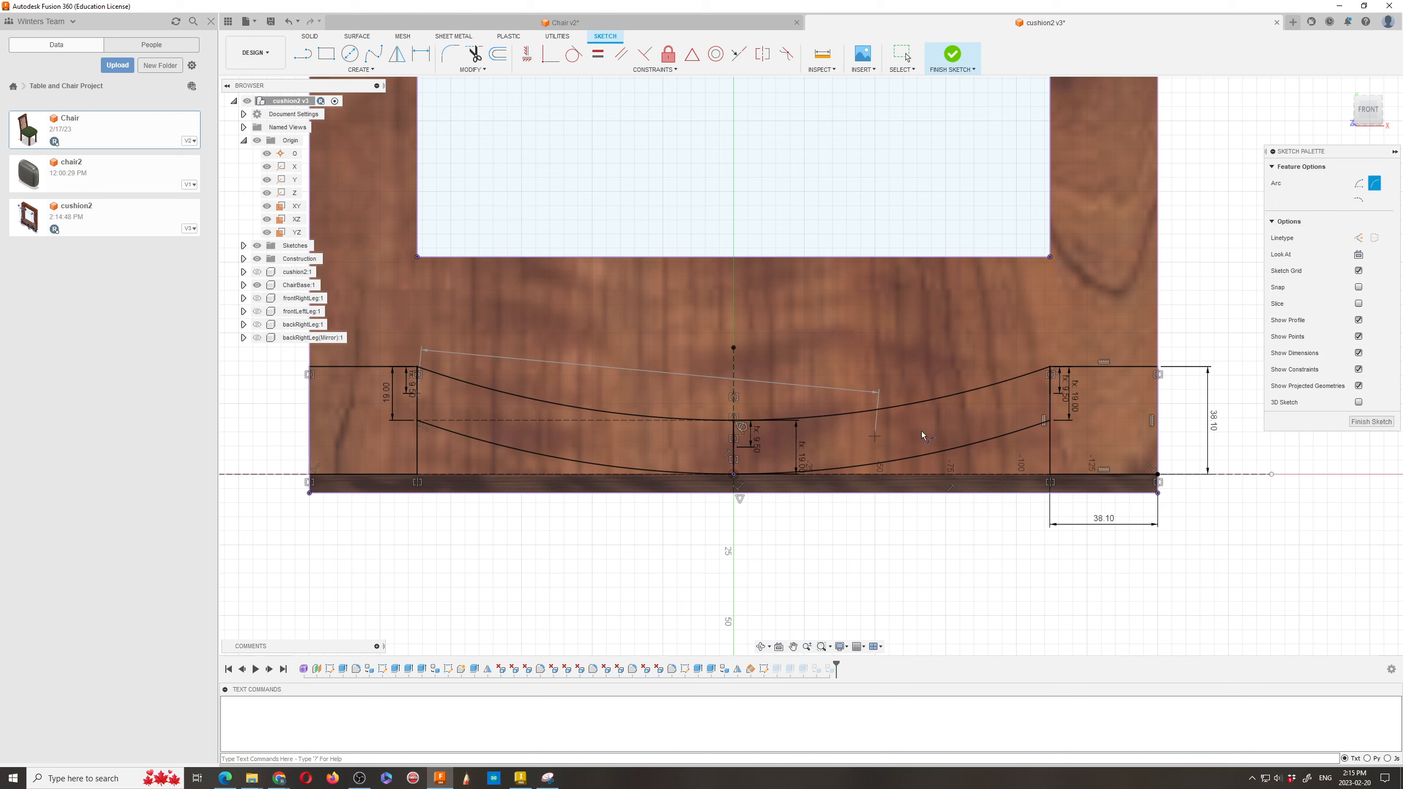
left_click(1050, 405)
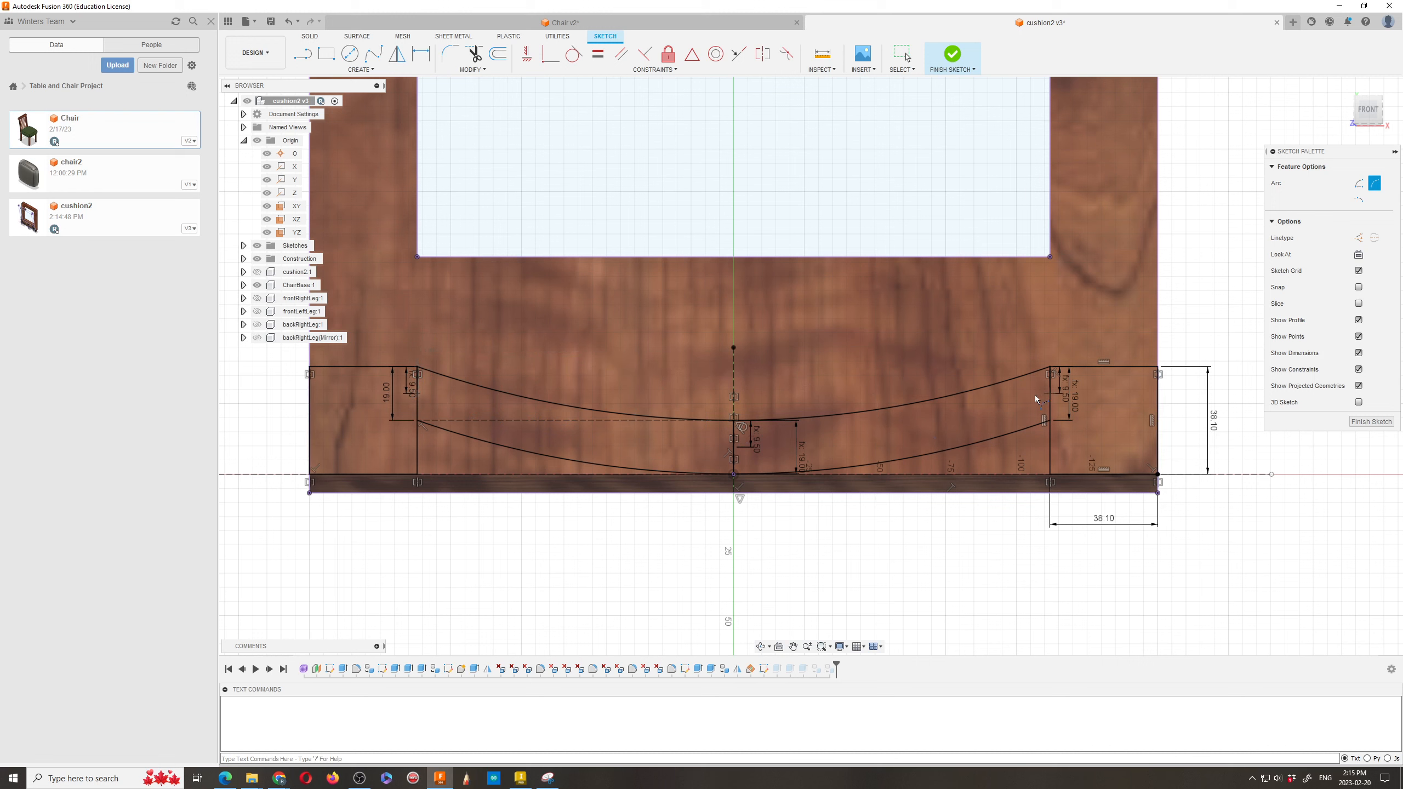
left_click(739, 447)
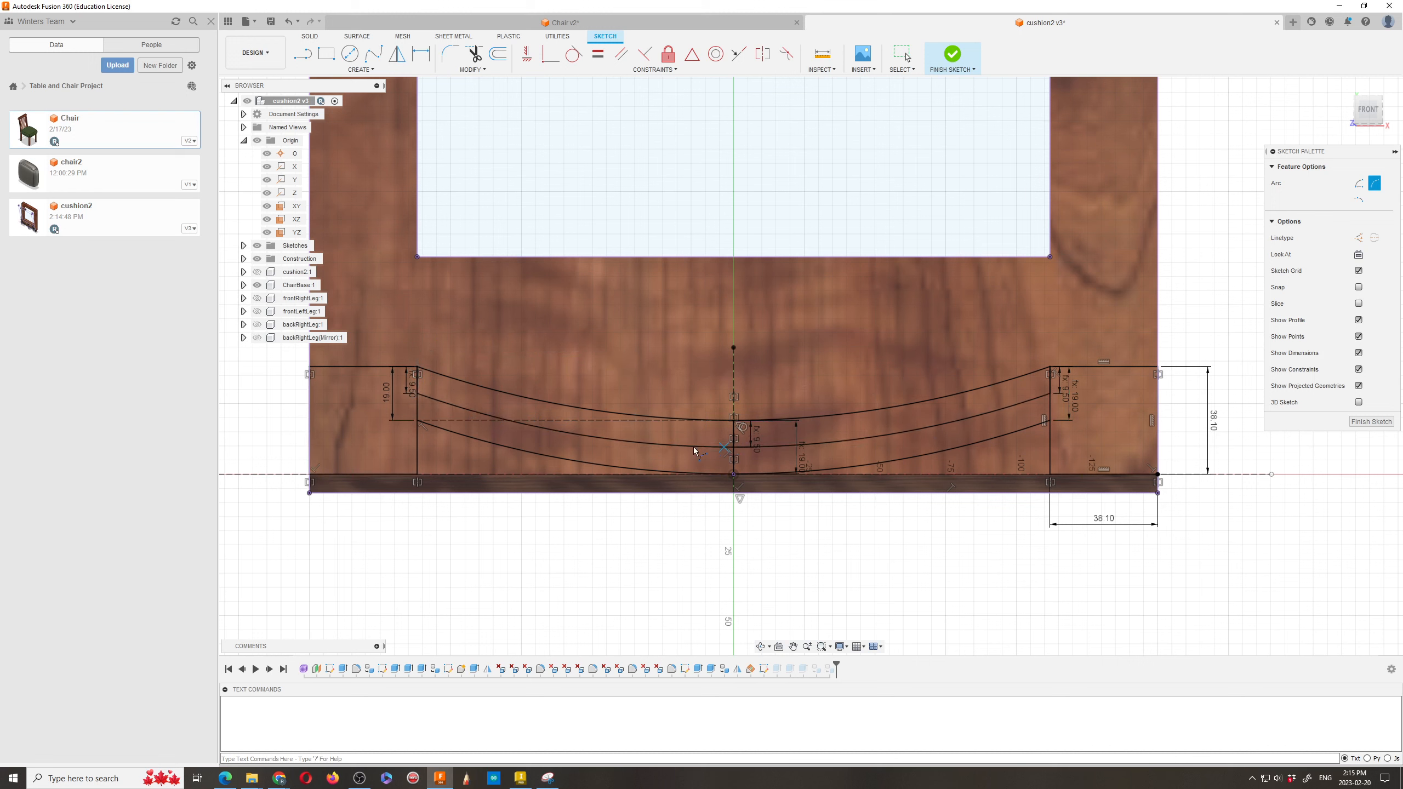
scroll(655, 334, "down", 4)
scroll(436, 312, "up", 4)
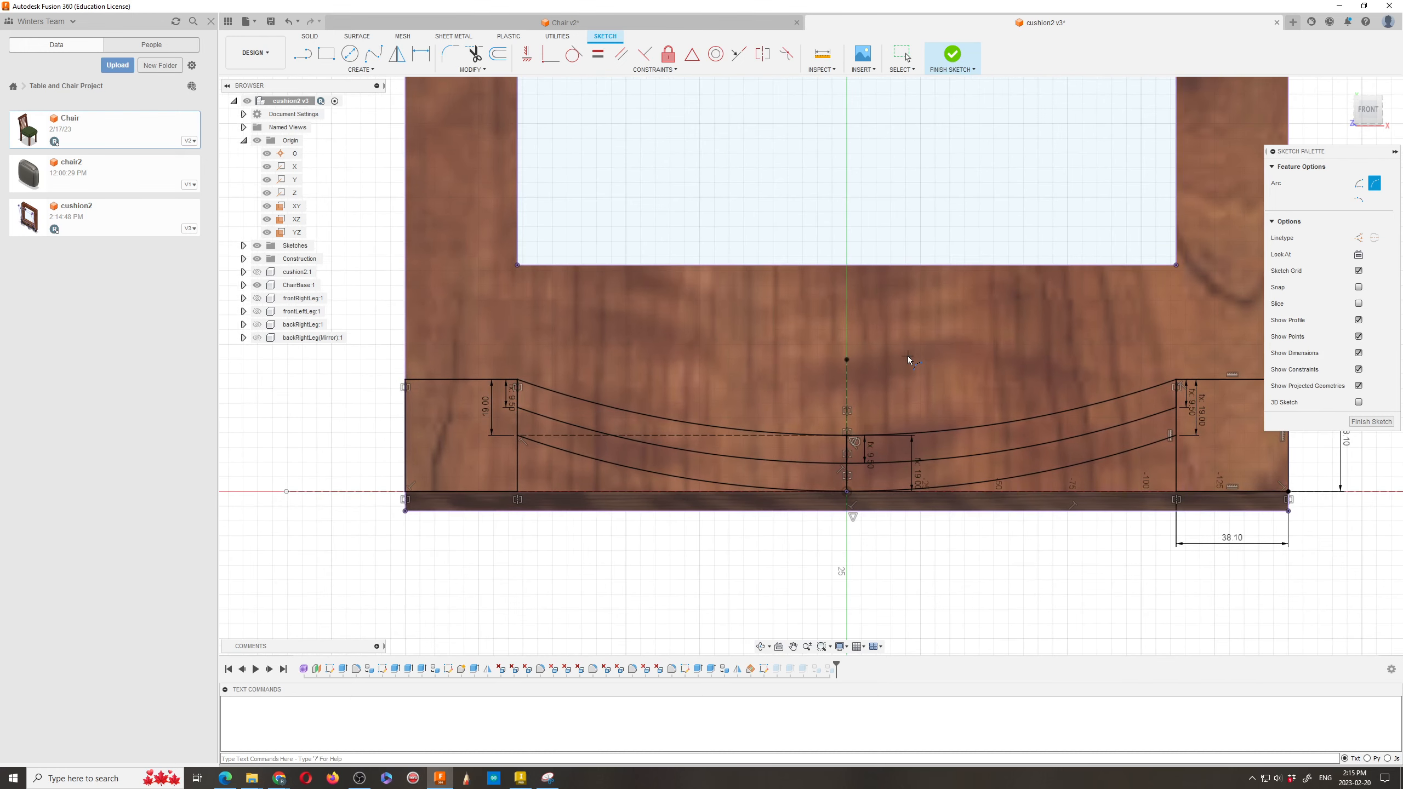
scroll(907, 355, "up", 2)
scroll(896, 357, "down", 1)
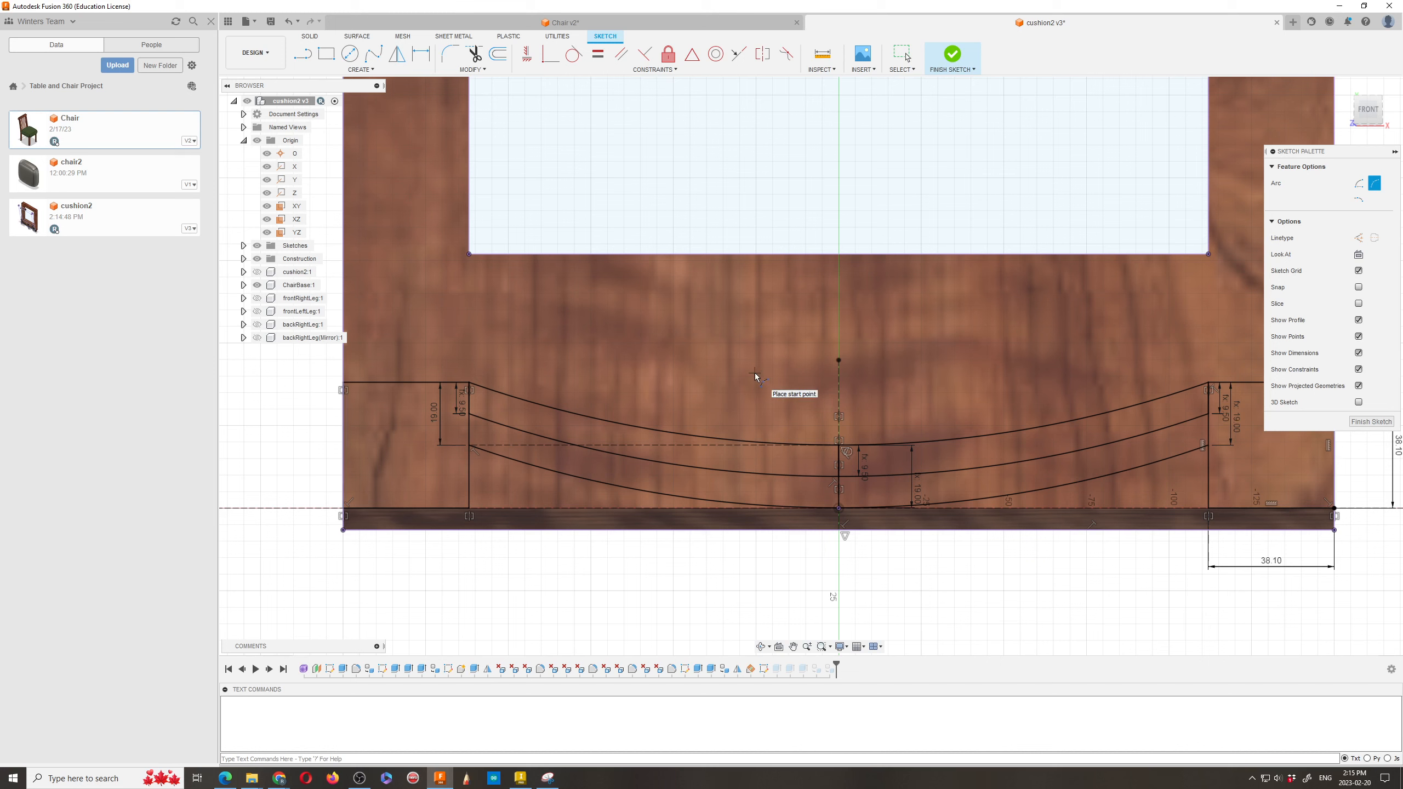
key("Escape")
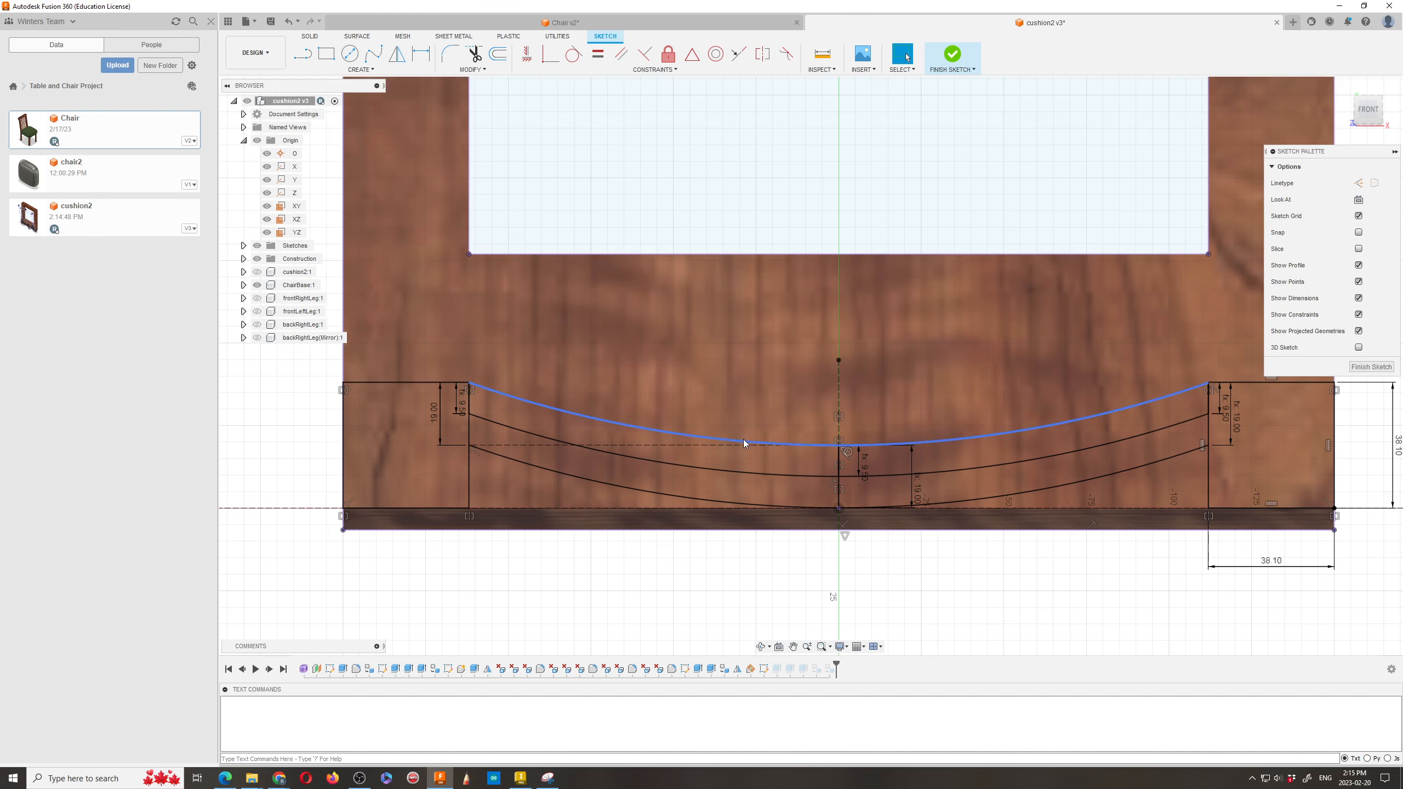
Step: Convert all three arcs between the squares into construction geometry
left_click(742, 439)
key("x")
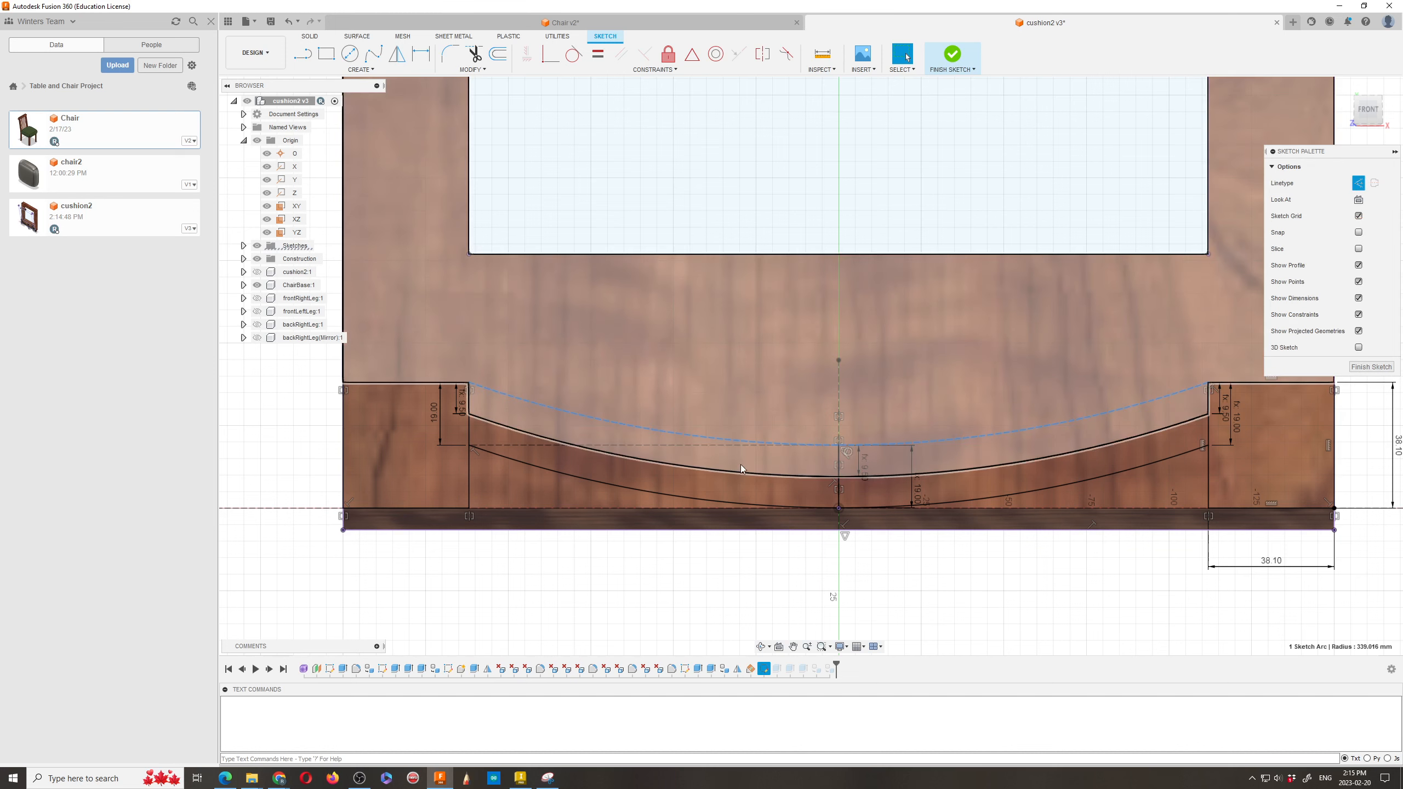
left_click(714, 500)
key("x")
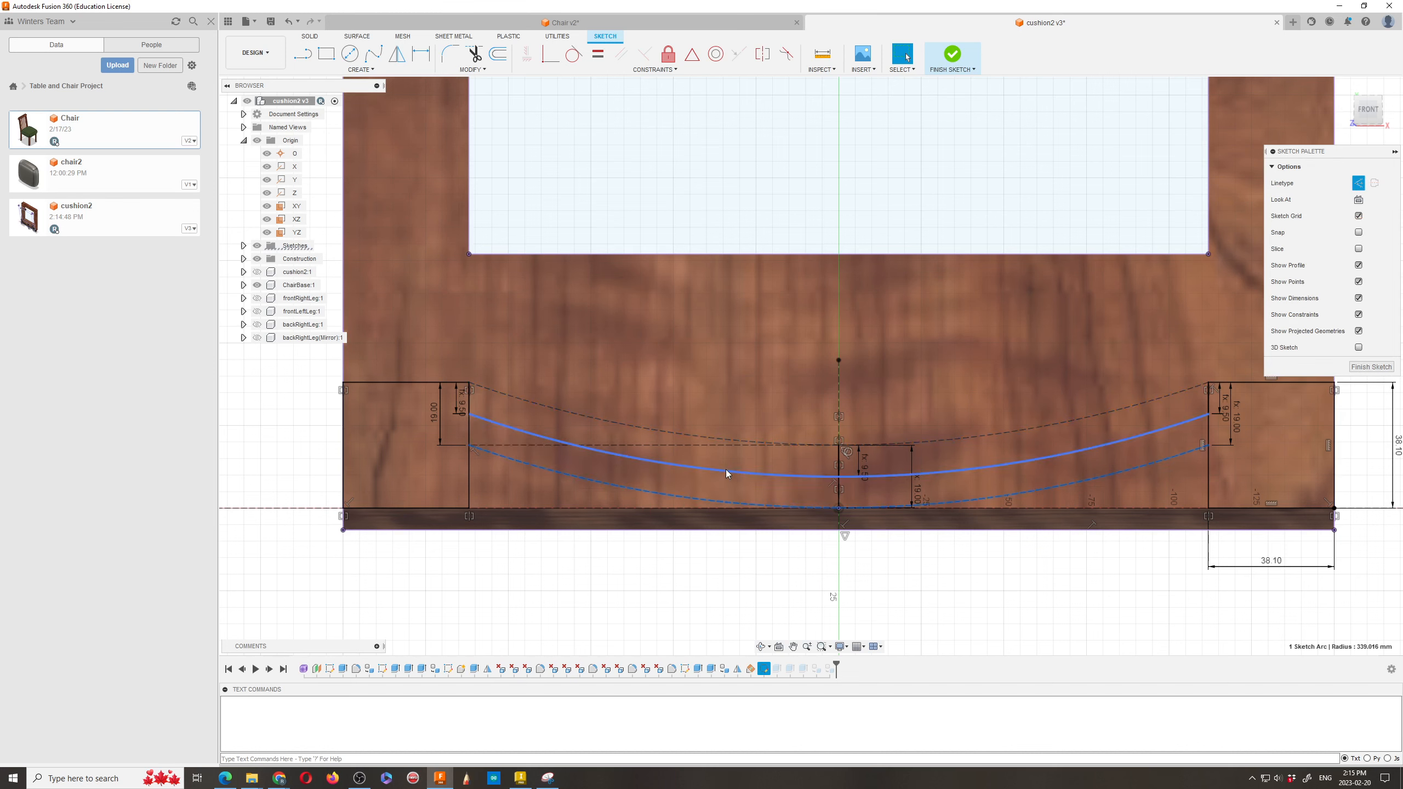
left_click(726, 469)
key("x")
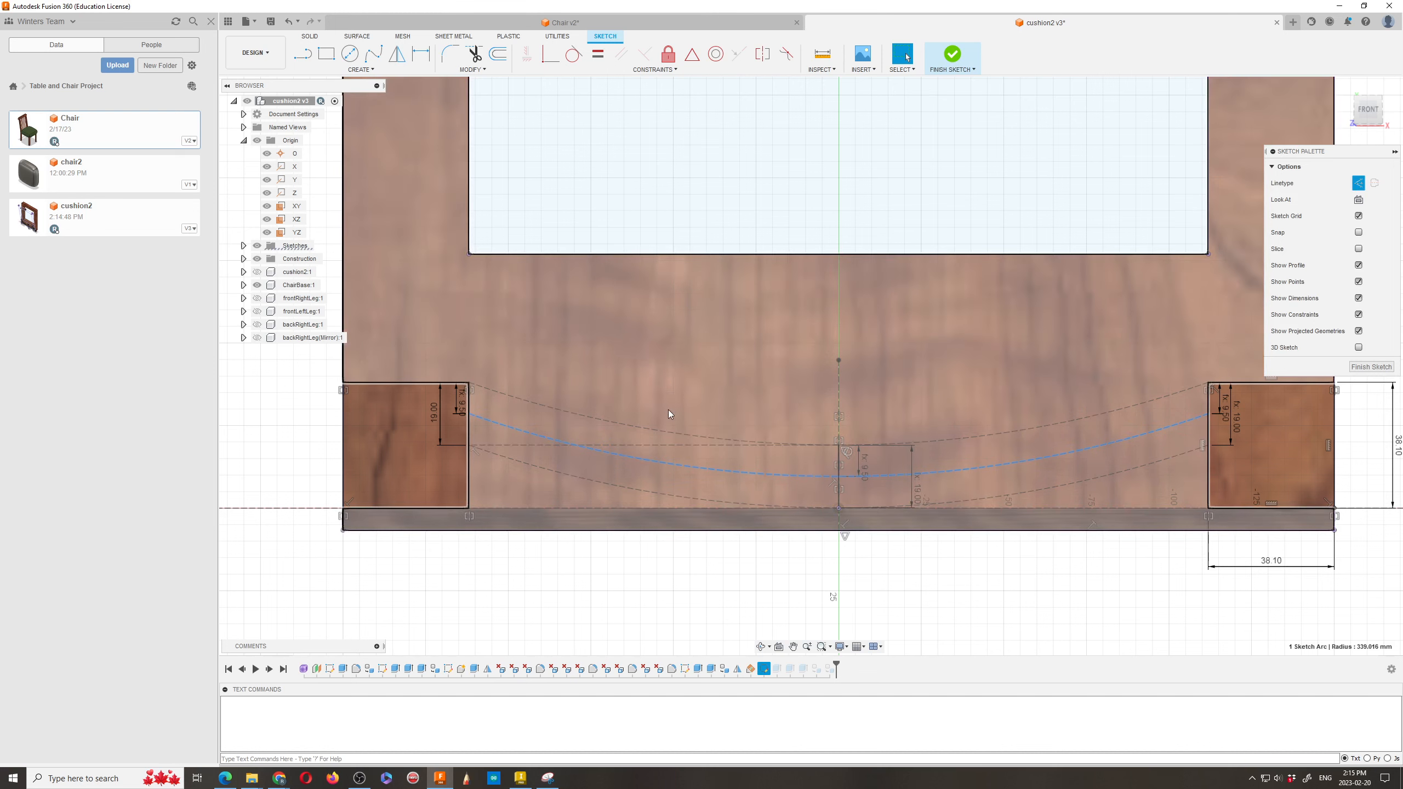
Step: Draw a circle 16 mm in diameter centred where the middle arc meets the vertical centre line
left_click(349, 55)
scroll(734, 331, "down", 3)
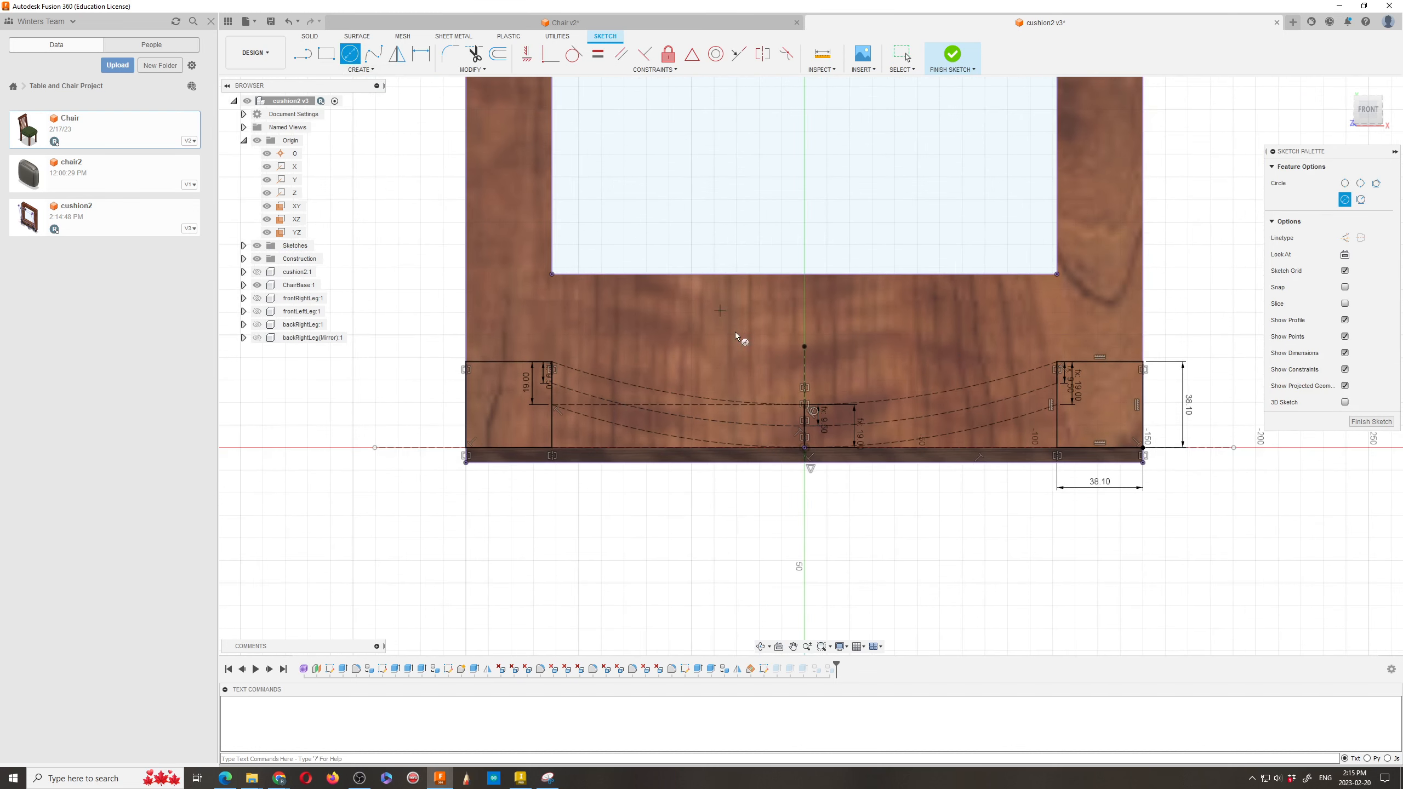
left_click(805, 412)
scroll(808, 412, "up", 6)
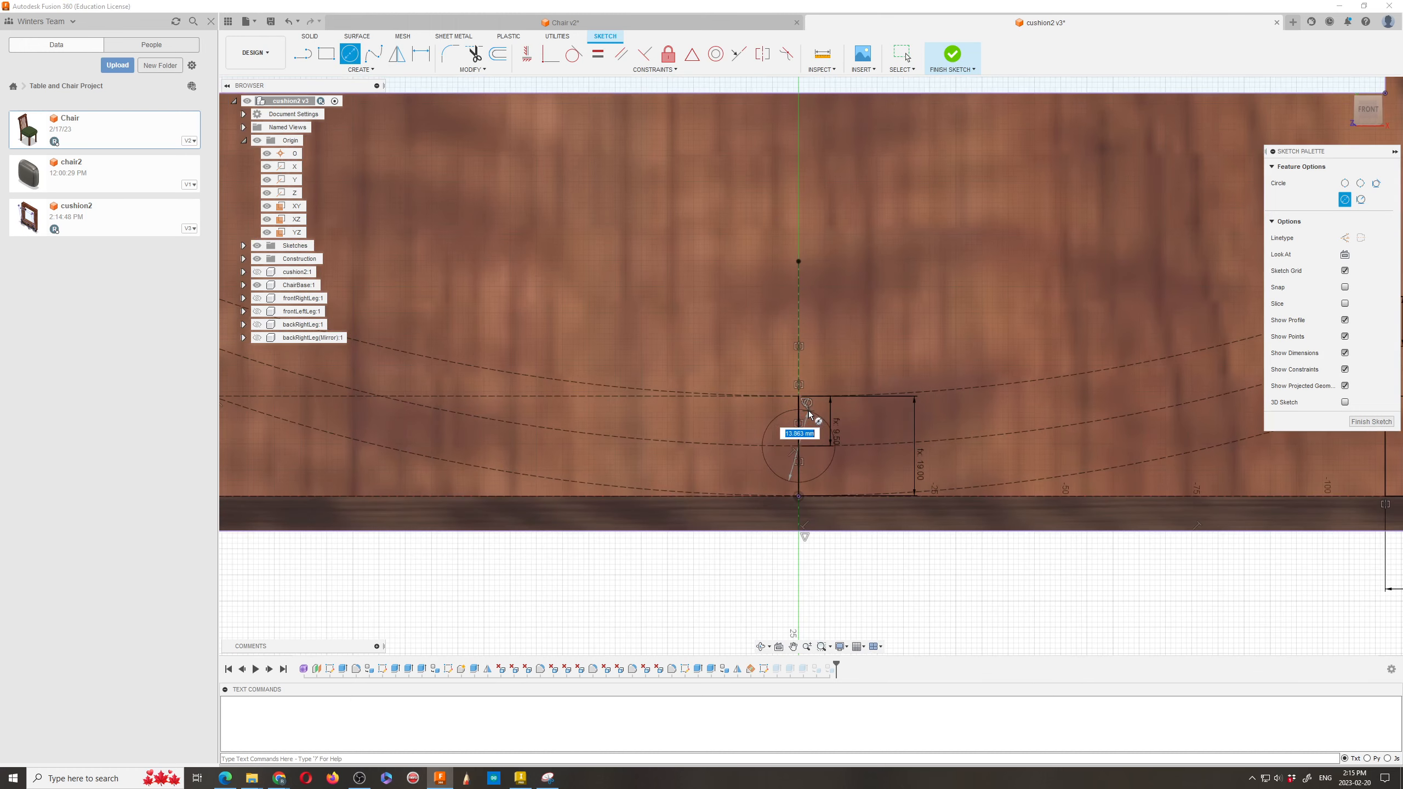
scroll(807, 412, "up", 1)
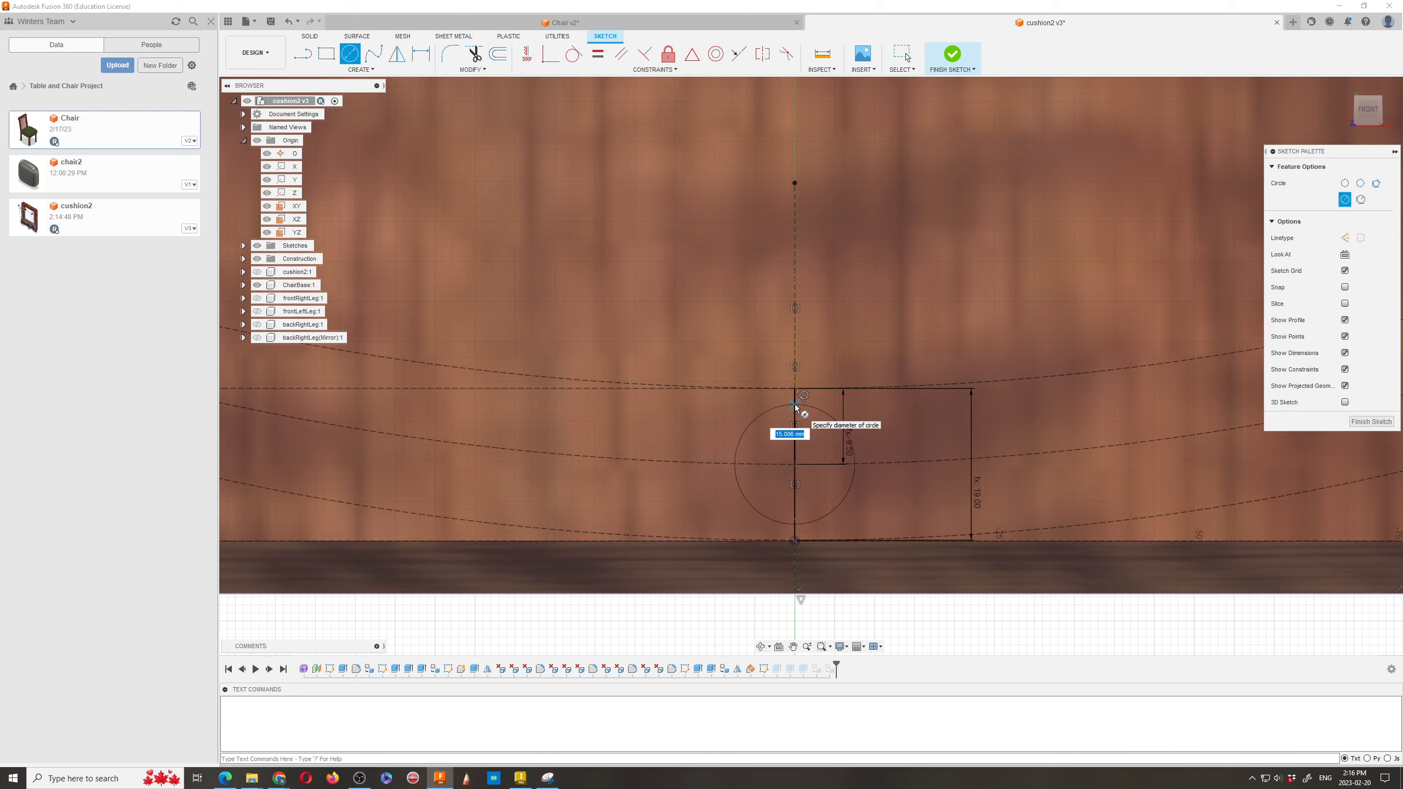
type("16")
key("Return")
key("Escape")
Step: Convert the two overlapping vertical line segments inside the circle into construction geometry
scroll(831, 373, "down", 3)
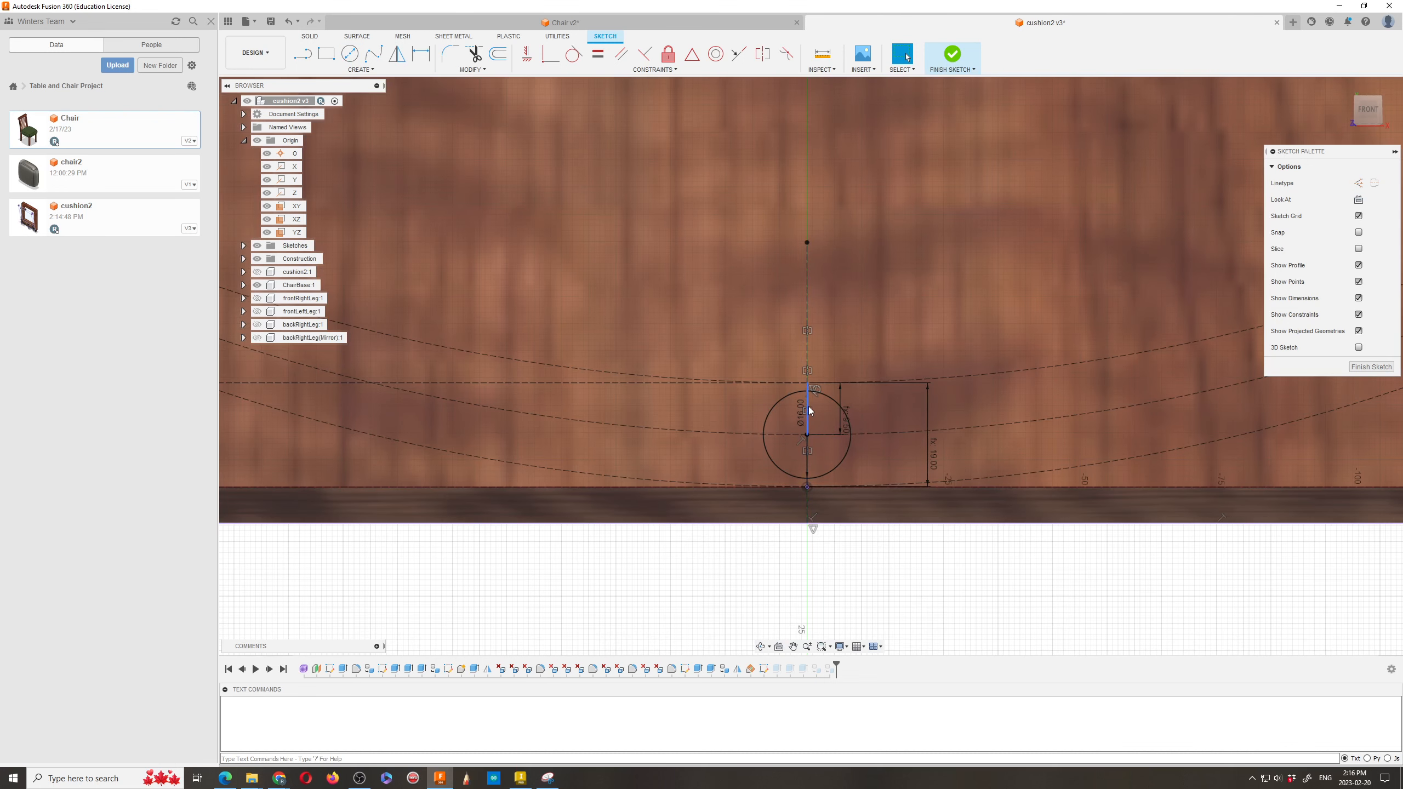
left_click(810, 410)
key("x")
left_click(807, 464)
key("x")
Step: Check the middle arc's radius with a trial dimension, without placing it
scroll(814, 301, "down", 3)
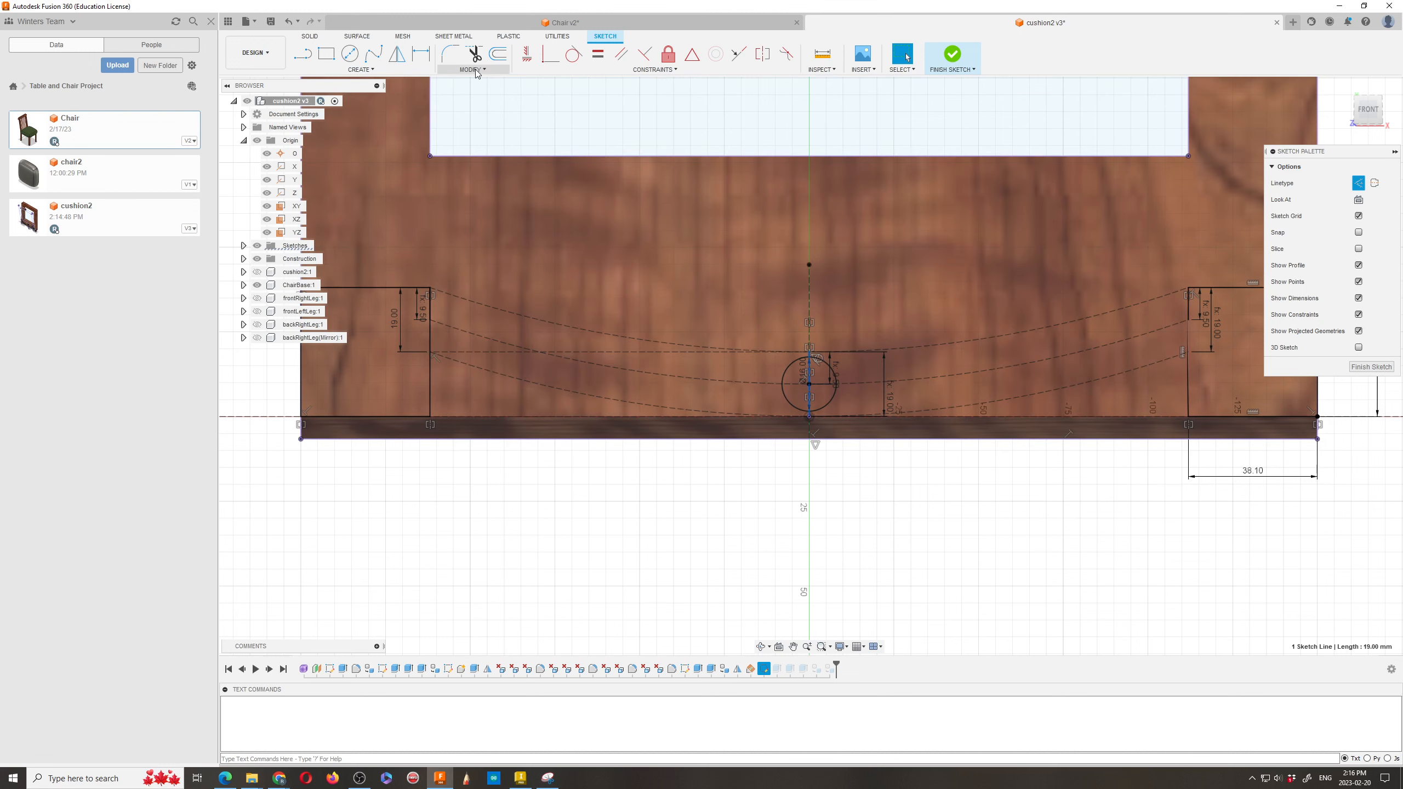
scroll(665, 467, "down", 5)
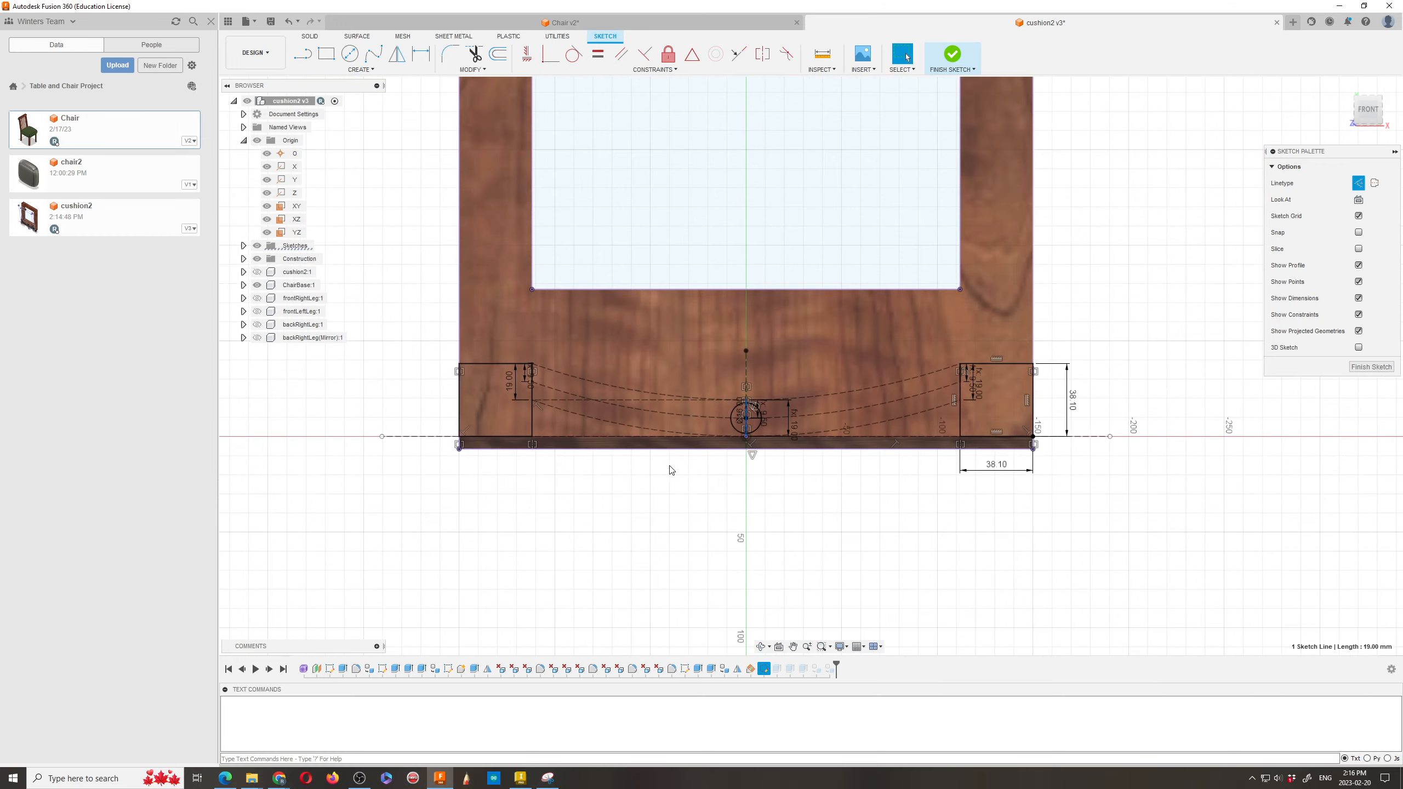
scroll(673, 476, "down", 2)
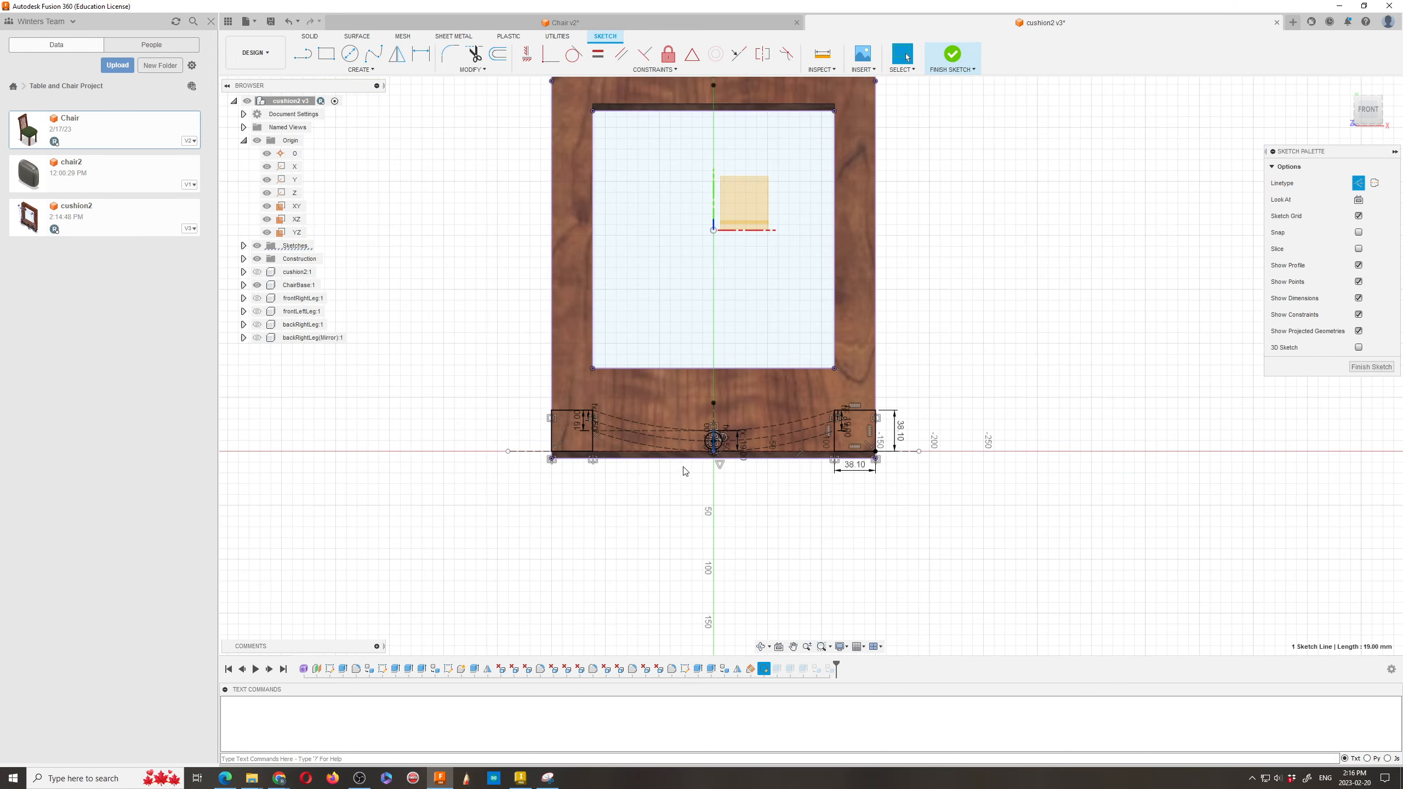
scroll(680, 382, "down", 2)
scroll(604, 325, "up", 4)
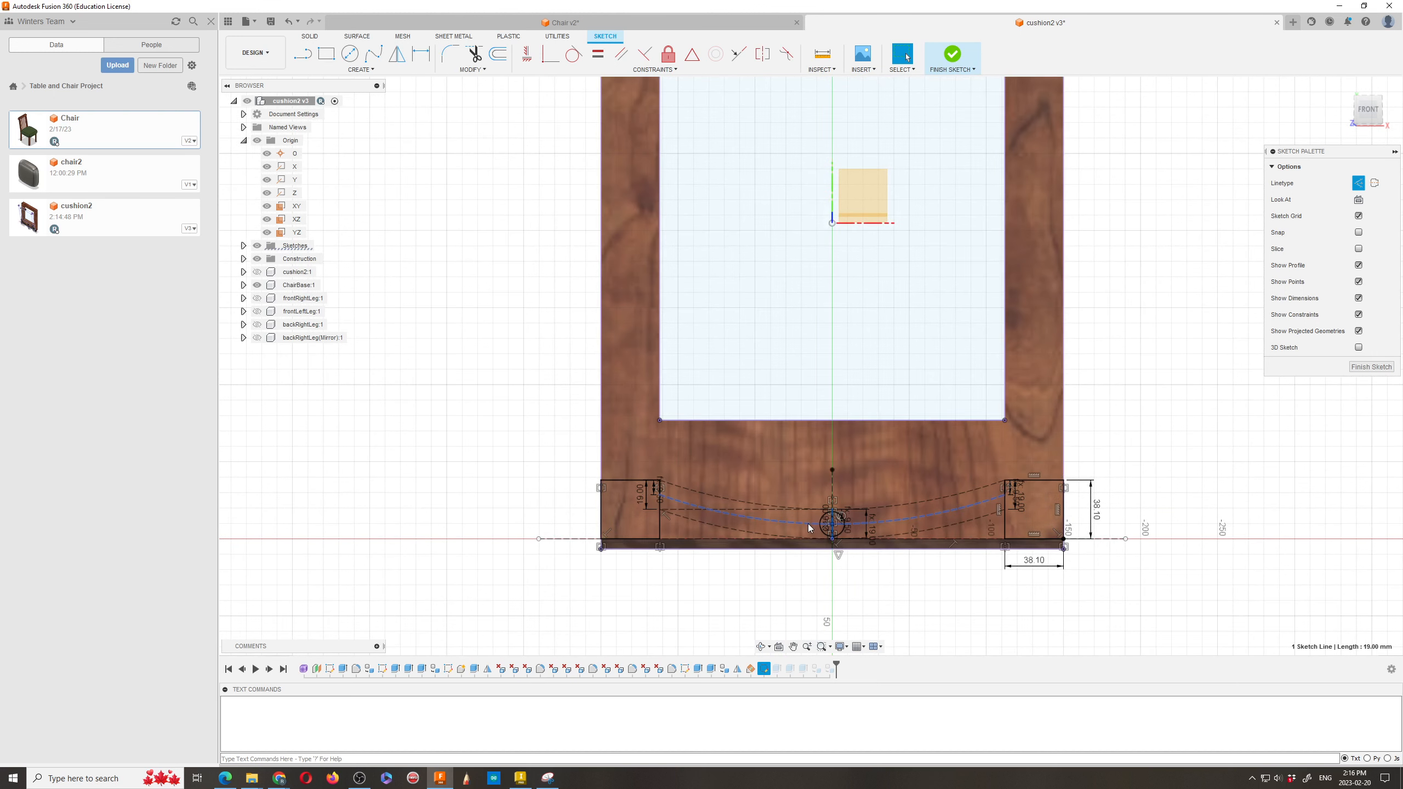
left_click(421, 55)
left_click(741, 516)
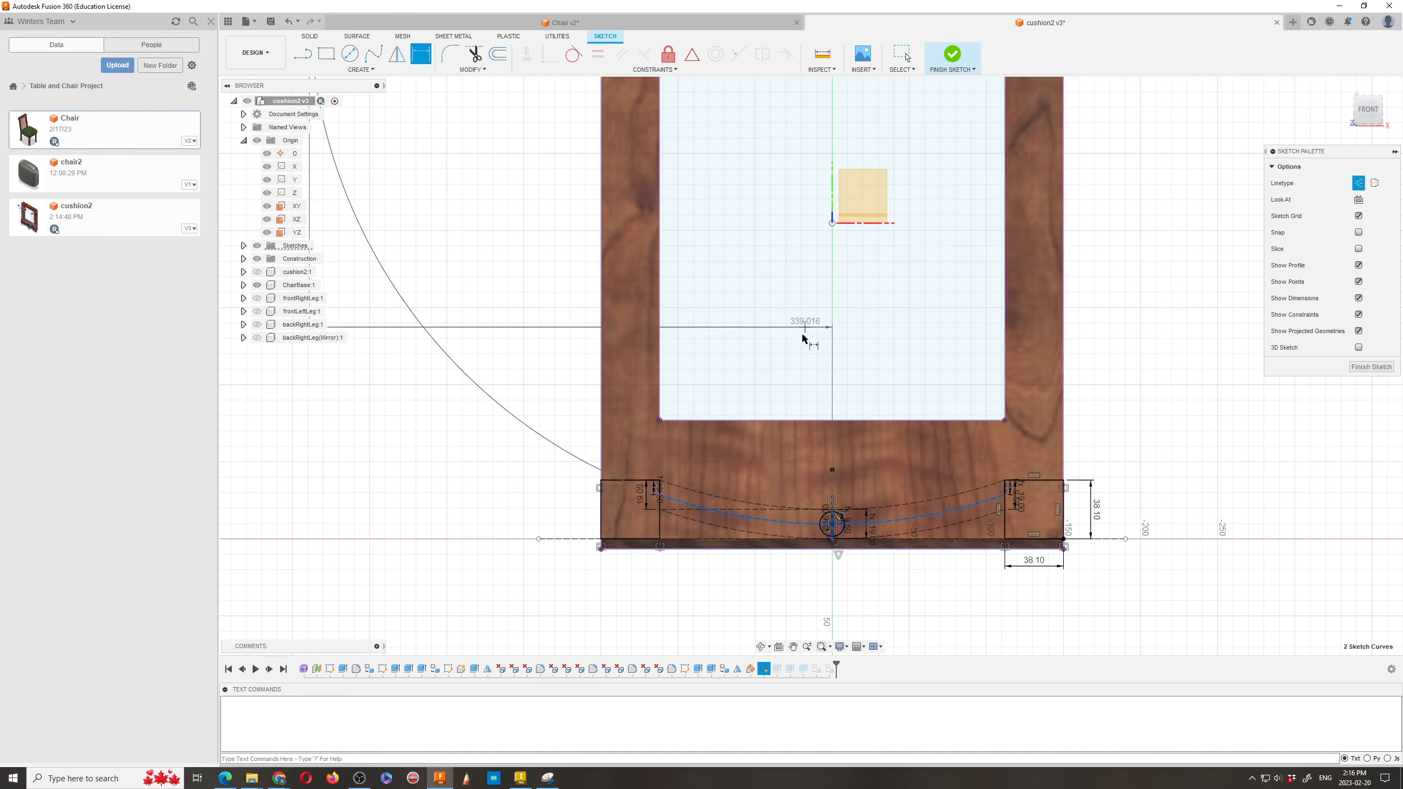
scroll(775, 380, "down", 3)
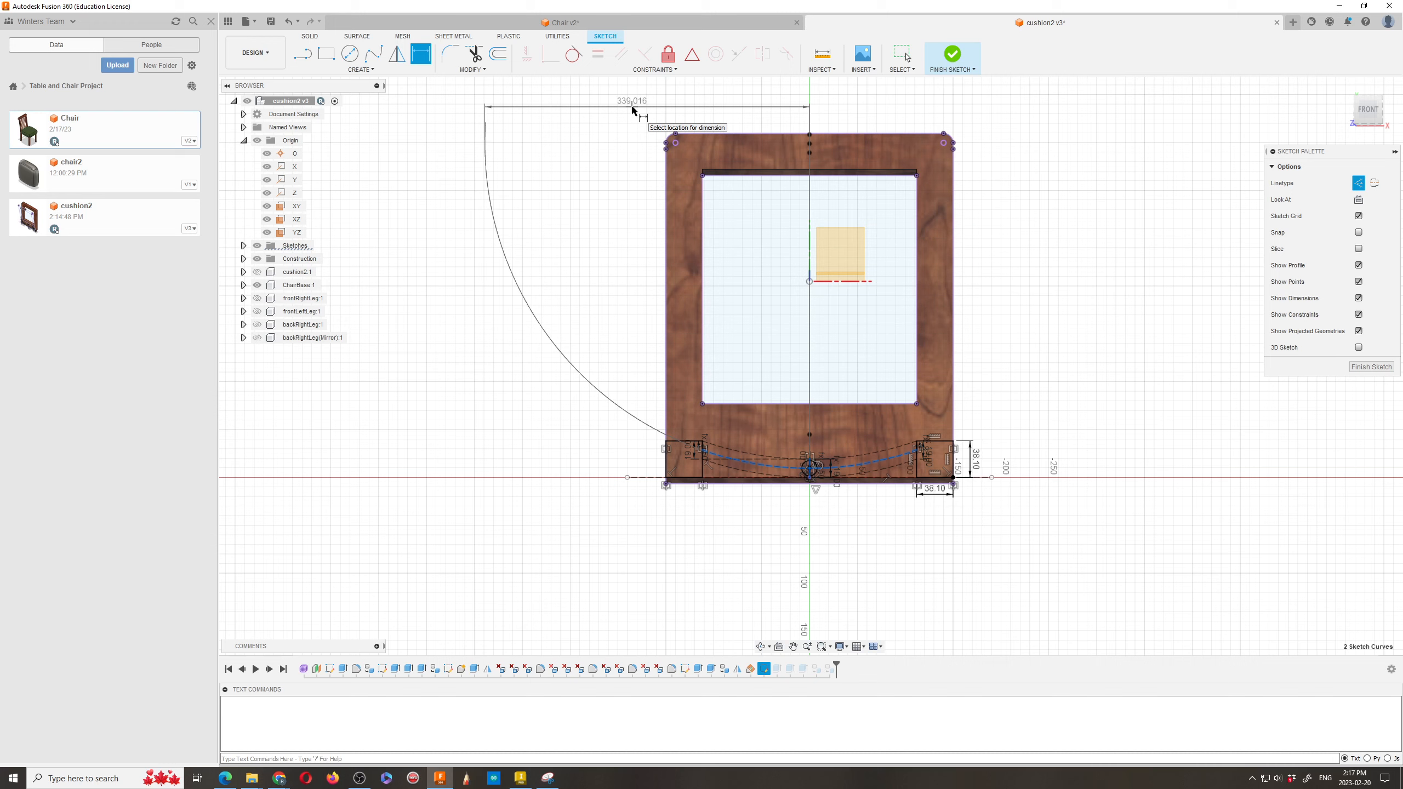
scroll(632, 109, "down", 2)
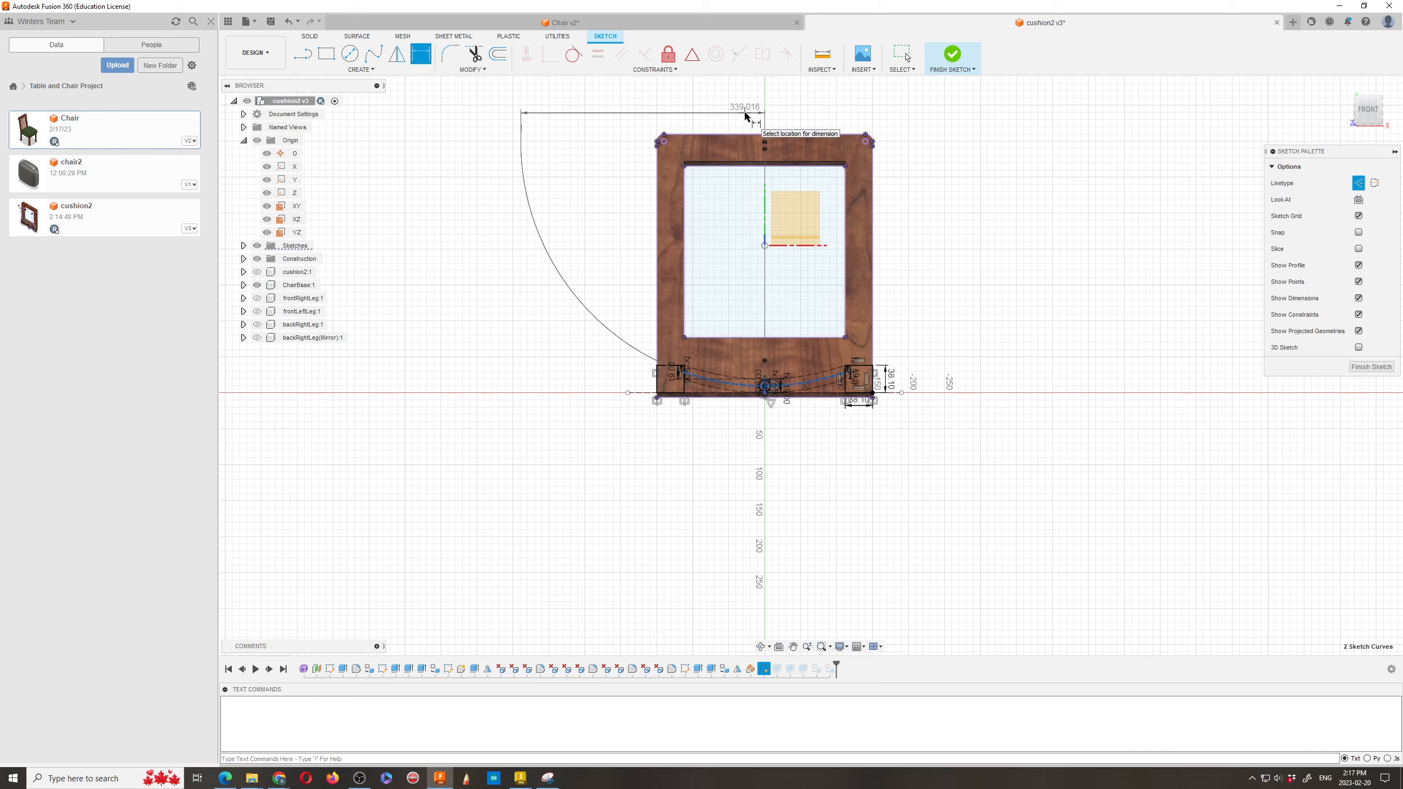
key("Escape")
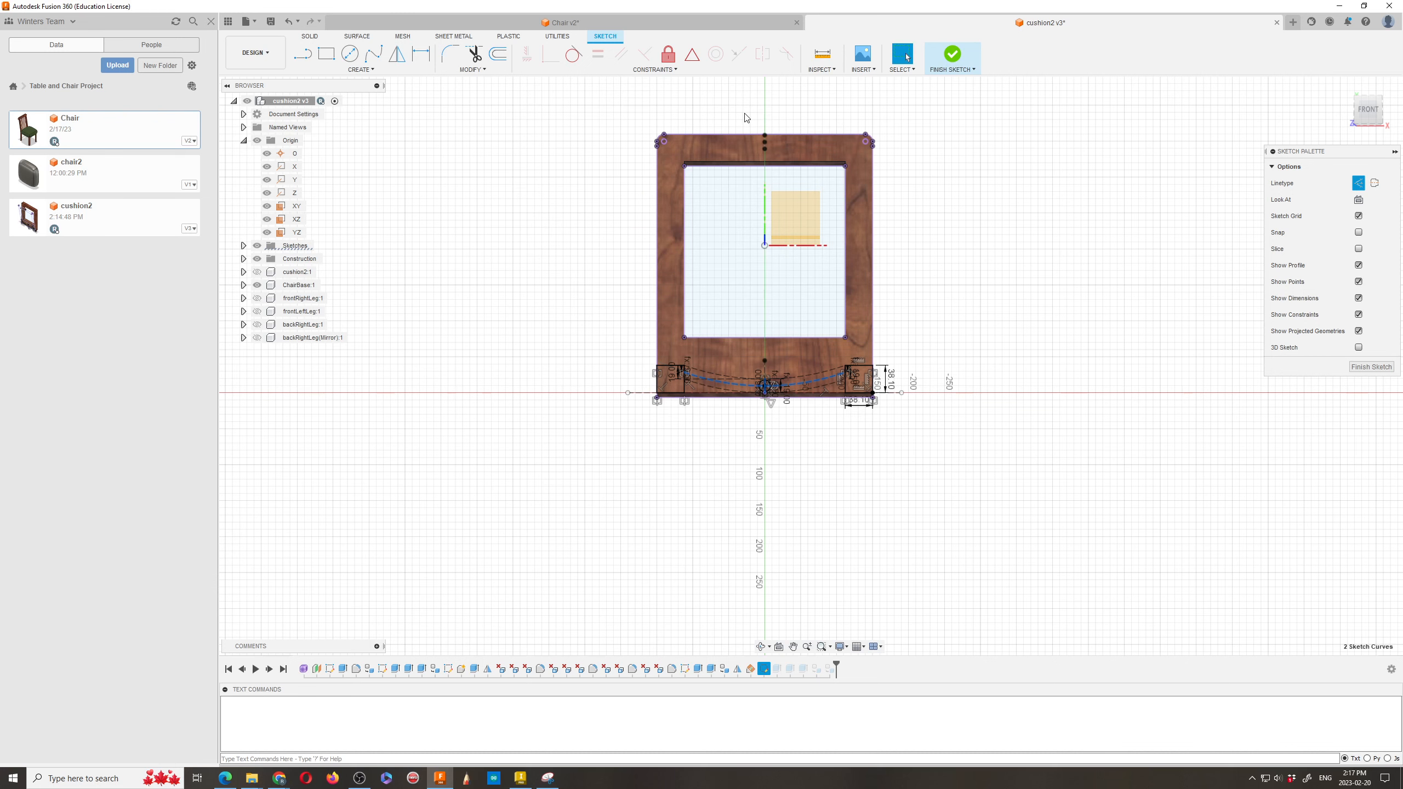
scroll(784, 416, "down", 3)
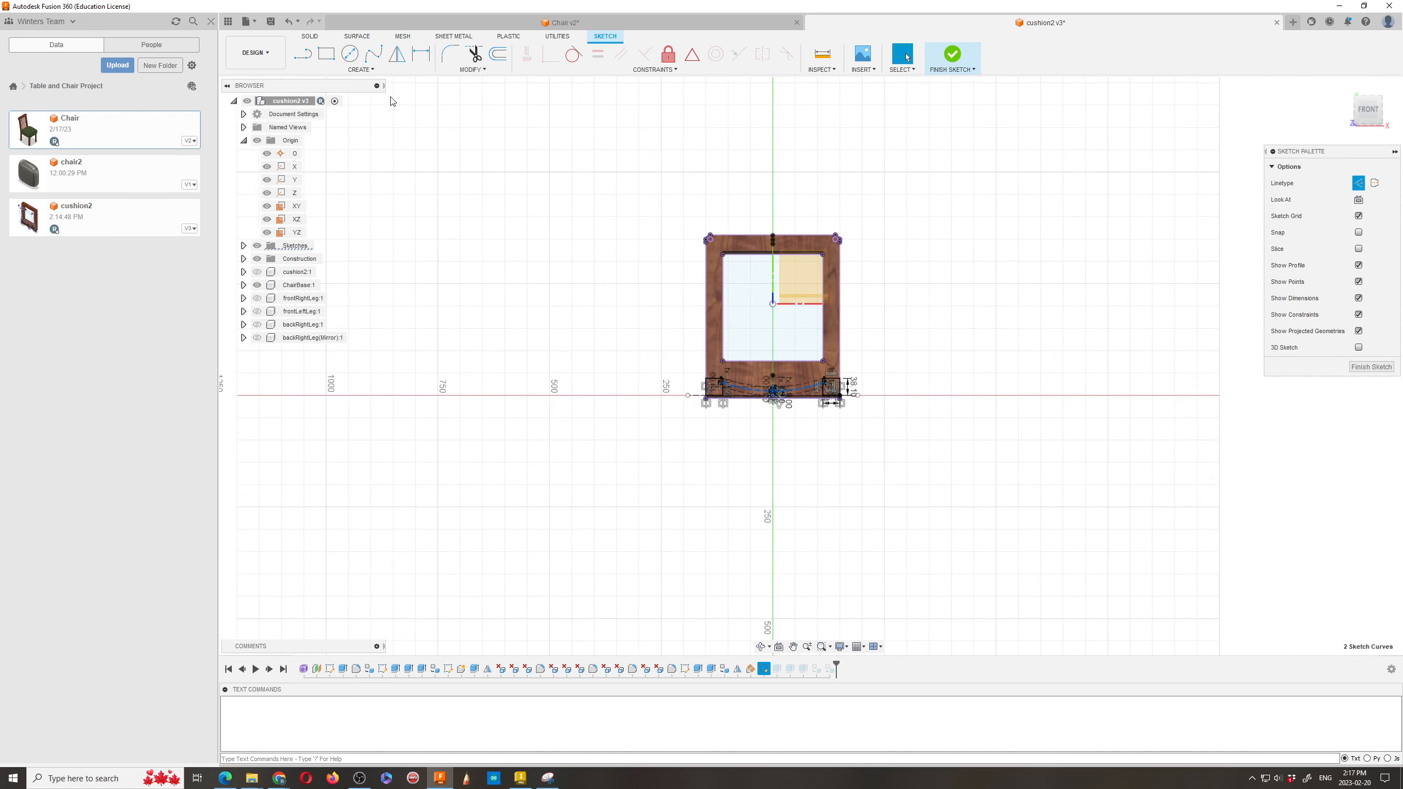
Step: Draw a vertical line 339.016 mm long upward from the spindle circle's centre
left_click(296, 59)
scroll(773, 392, "up", 5)
left_click(773, 391)
scroll(774, 591, "down", 4)
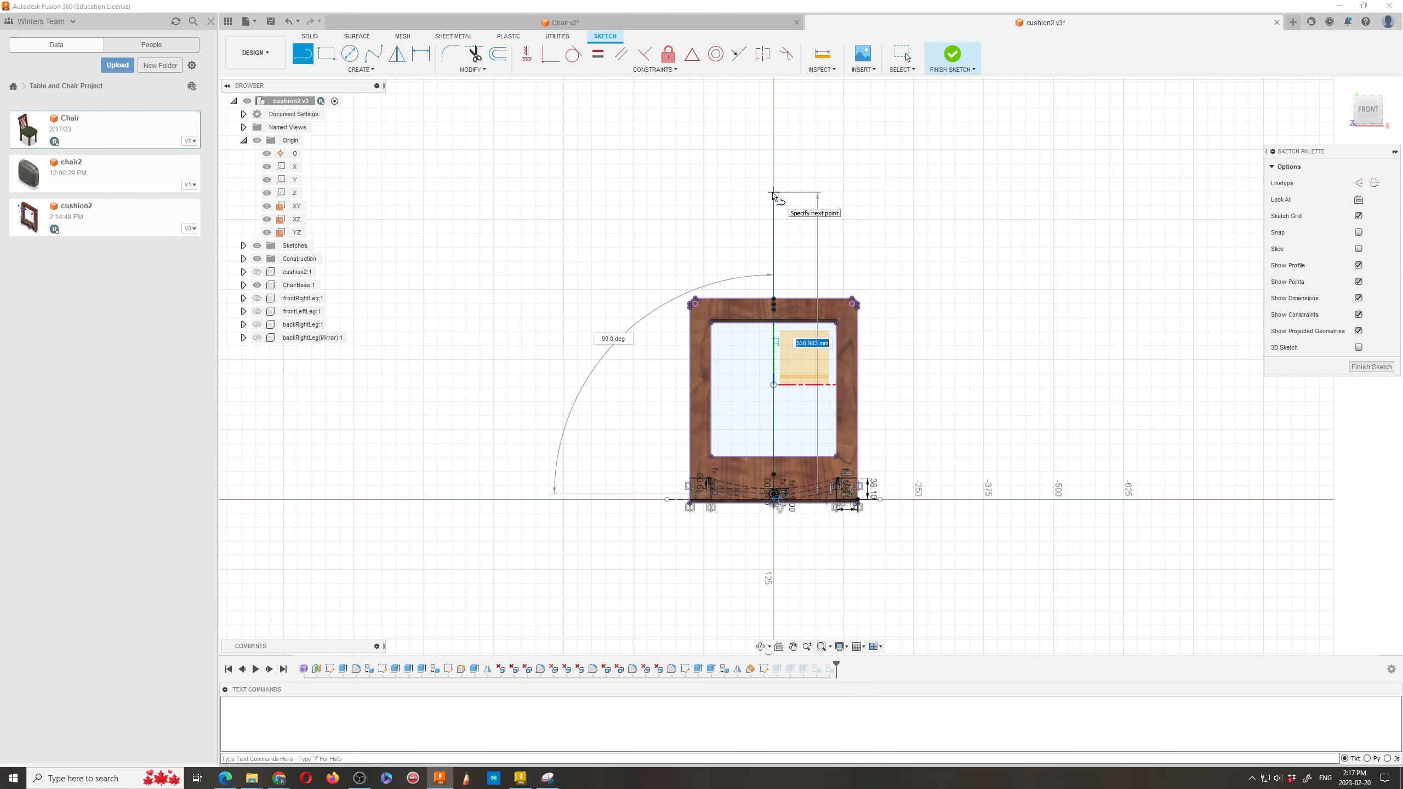
type("339")
key("Tab")
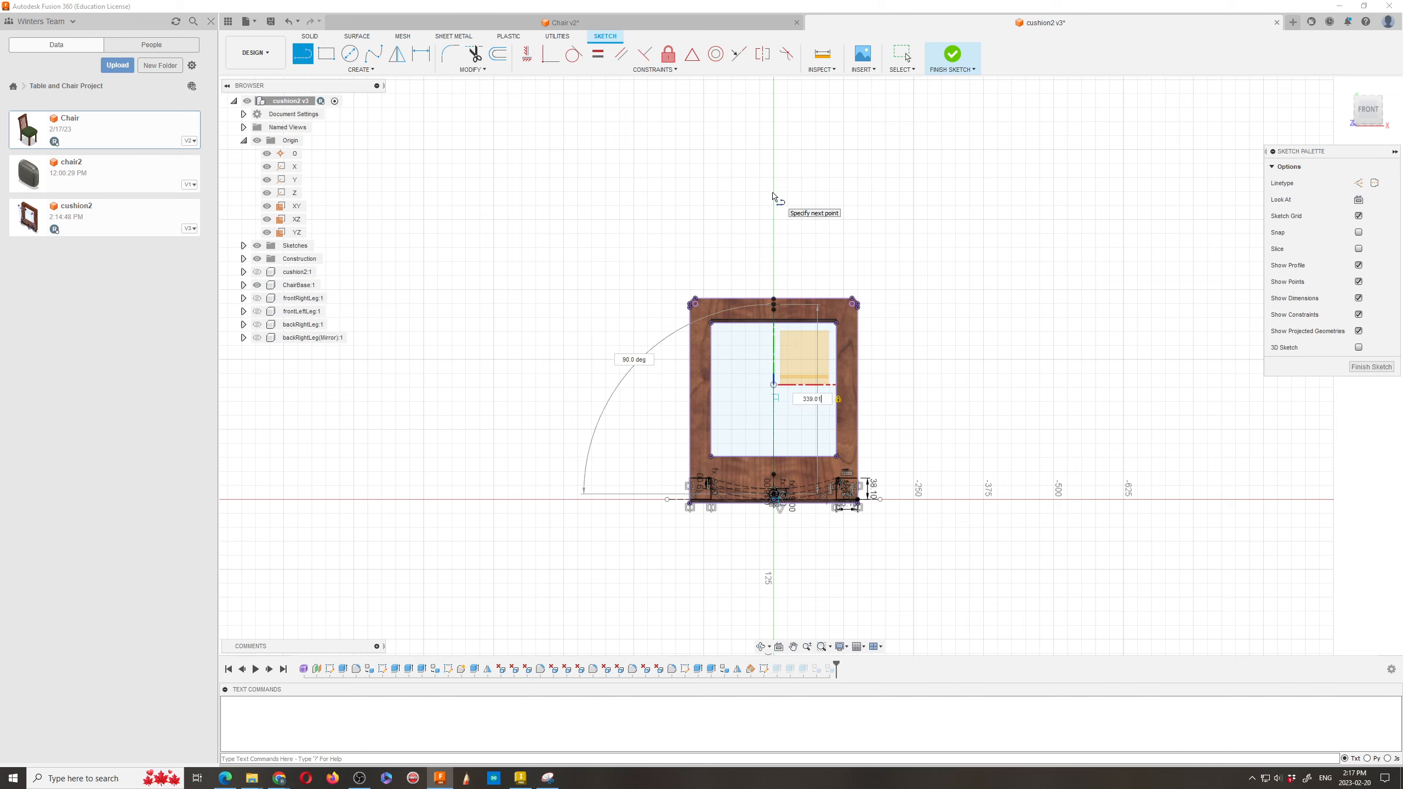
type("6")
key("Return")
key("Escape")
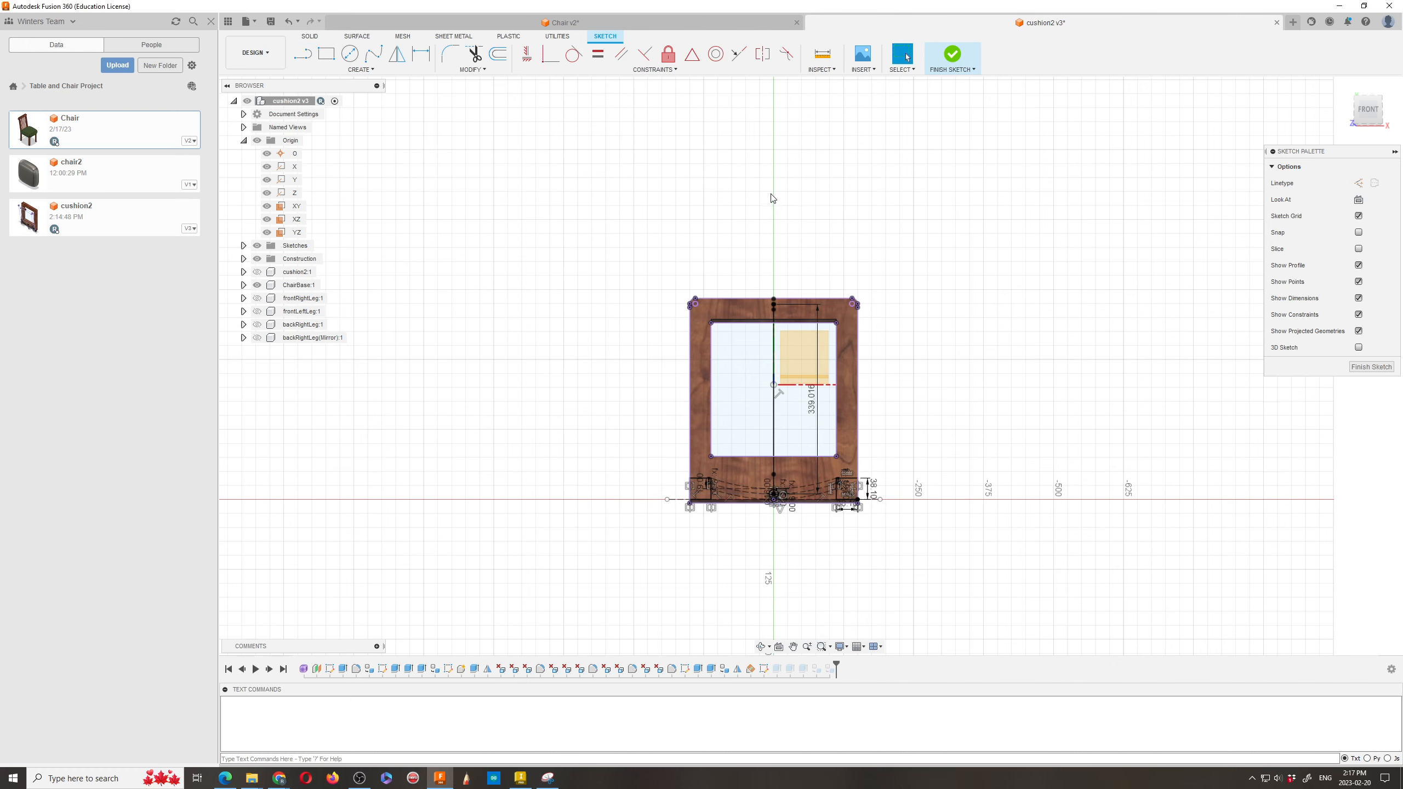
Step: Convert the new vertical line above the spindle circle into construction geometry
scroll(773, 249, "down", 2)
scroll(789, 366, "up", 4)
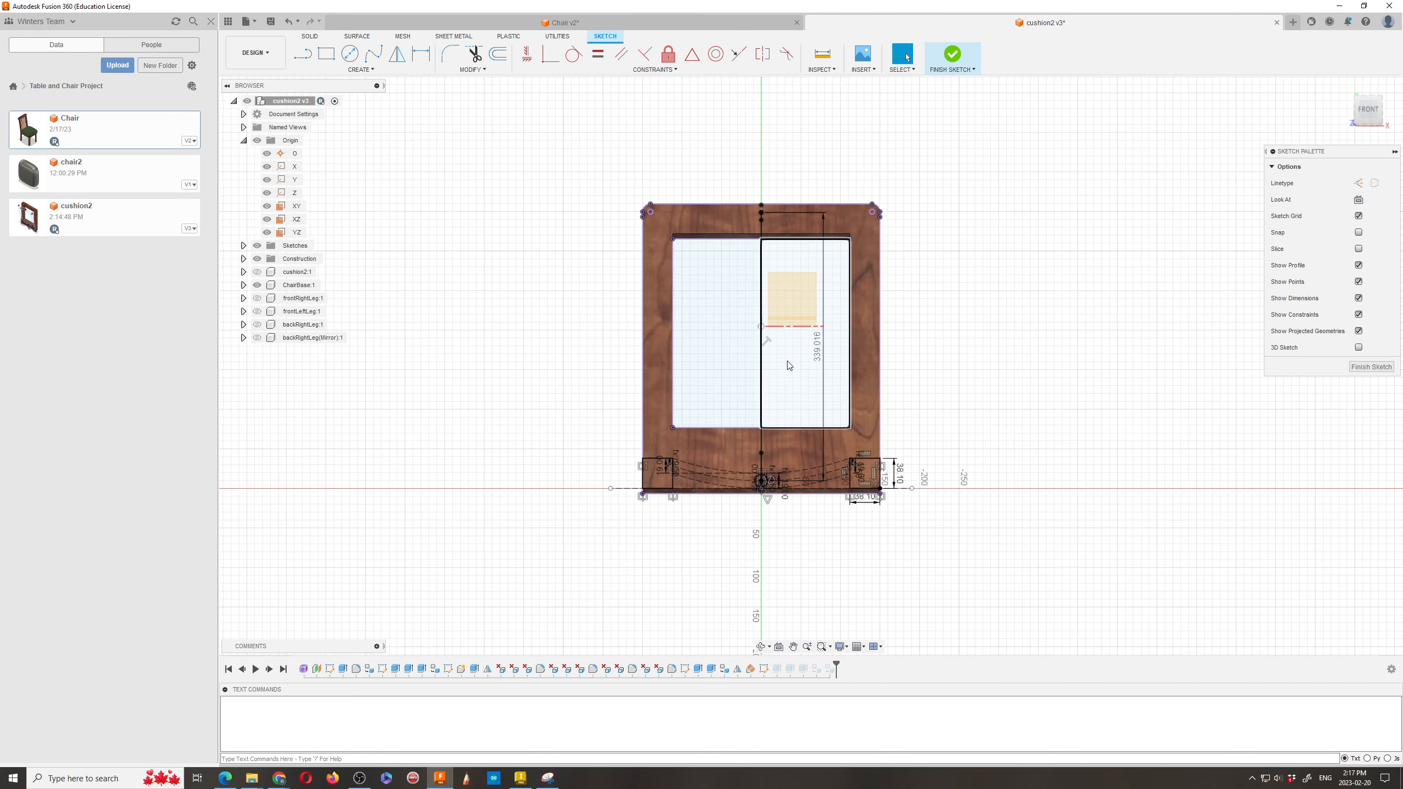
scroll(789, 366, "up", 2)
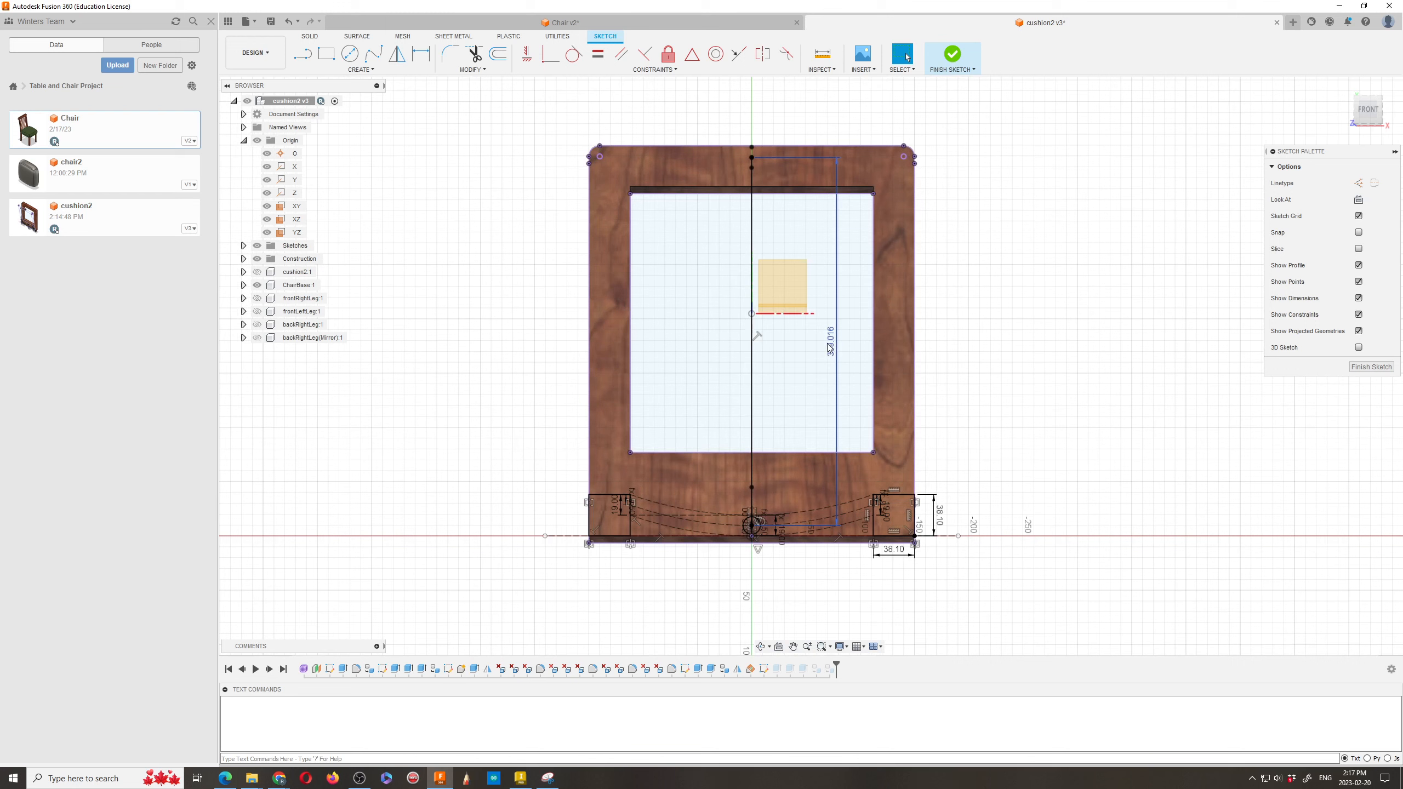
left_click(752, 356)
key("x")
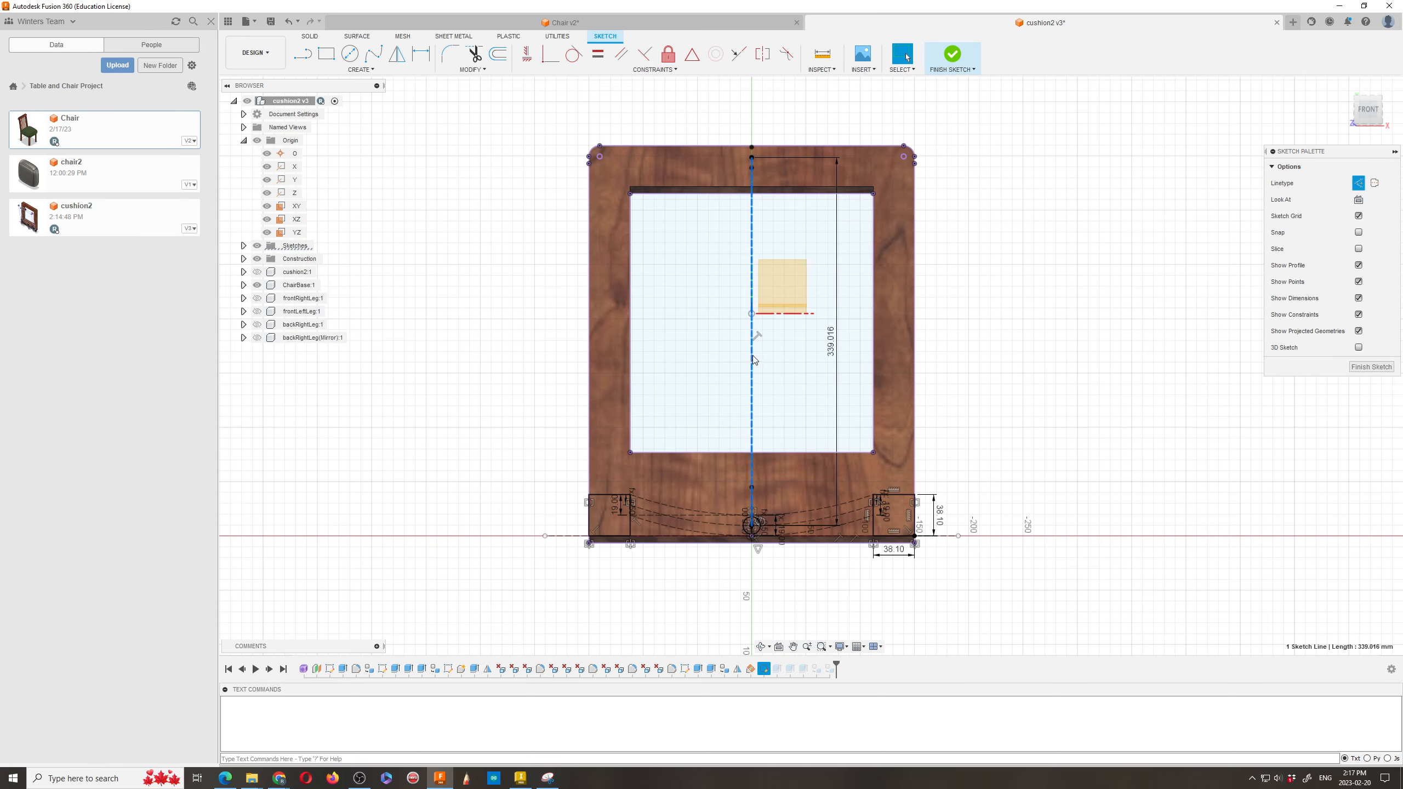
Step: Start a circular sketch pattern of the vertical construction line and the spindle circle, centred on the line's upper endpoint
scroll(773, 332, "down", 5)
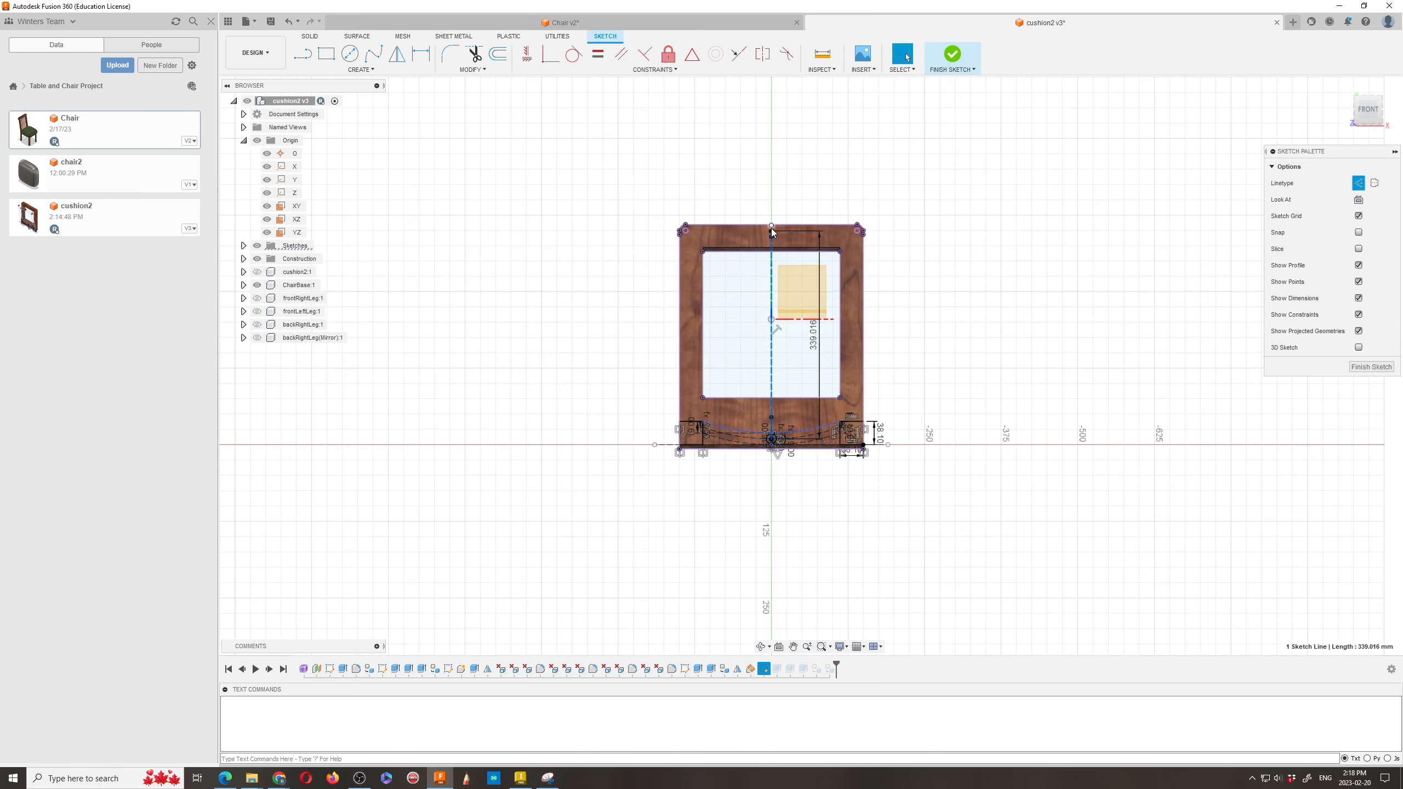
scroll(779, 244, "up", 5)
left_click(855, 433)
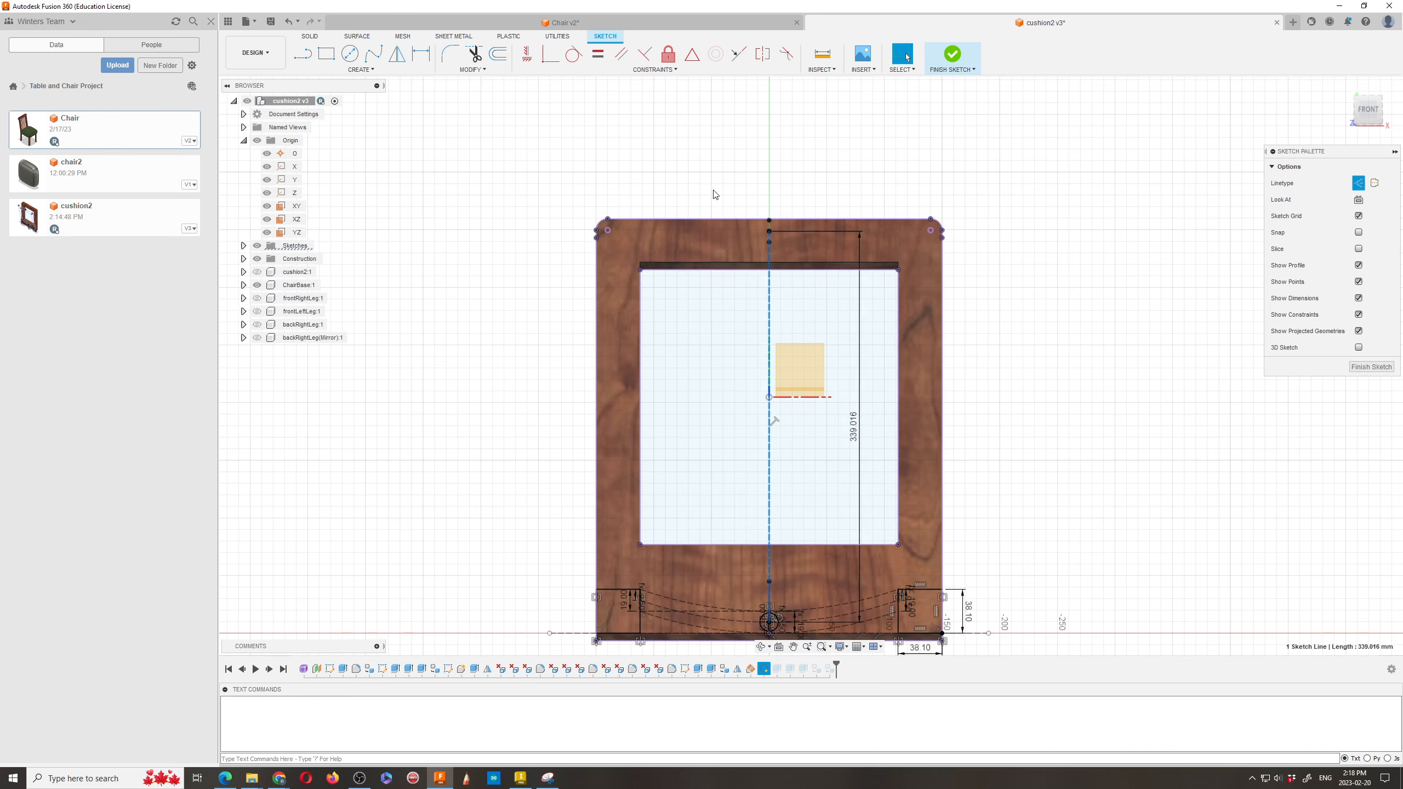
scroll(714, 188, "down", 2)
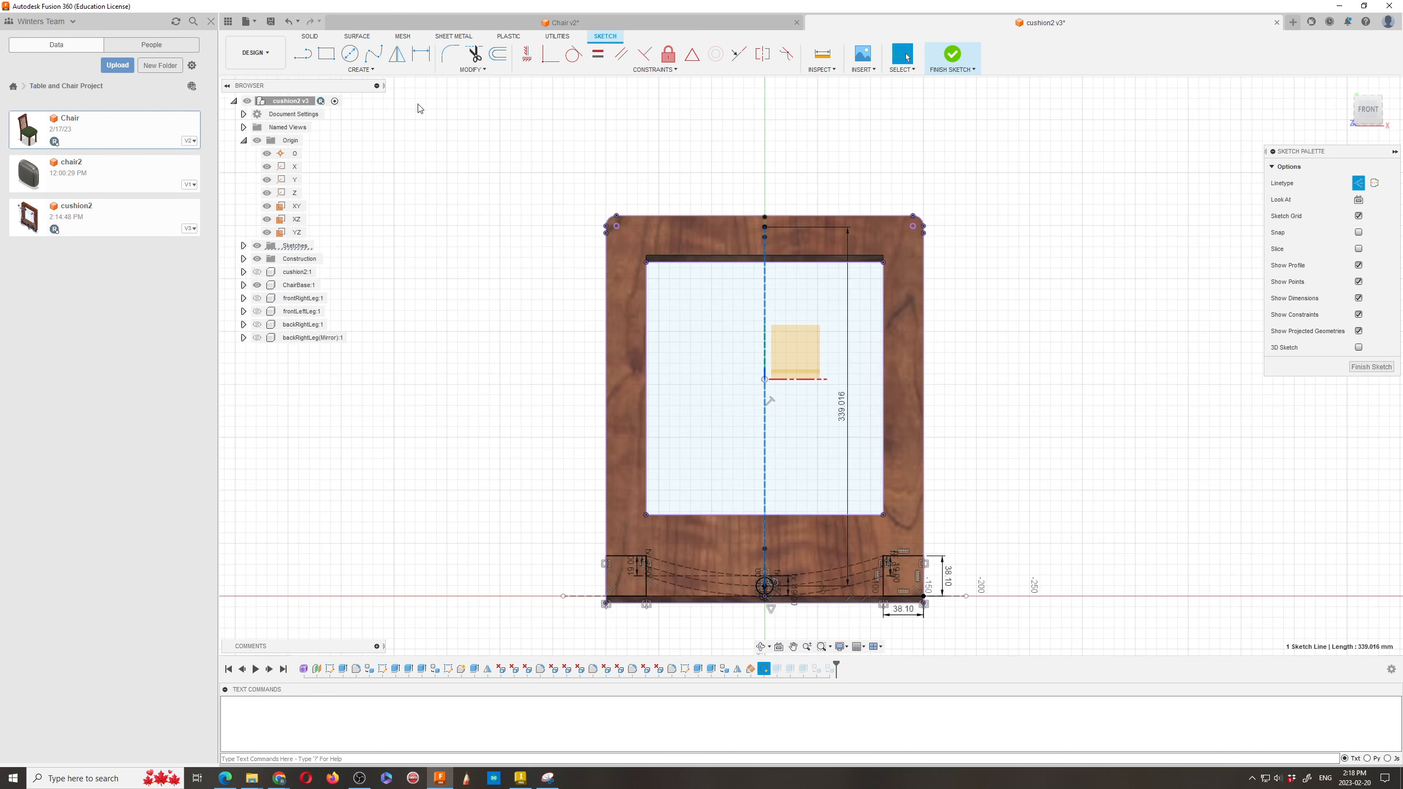
left_click(361, 69)
left_click(334, 230)
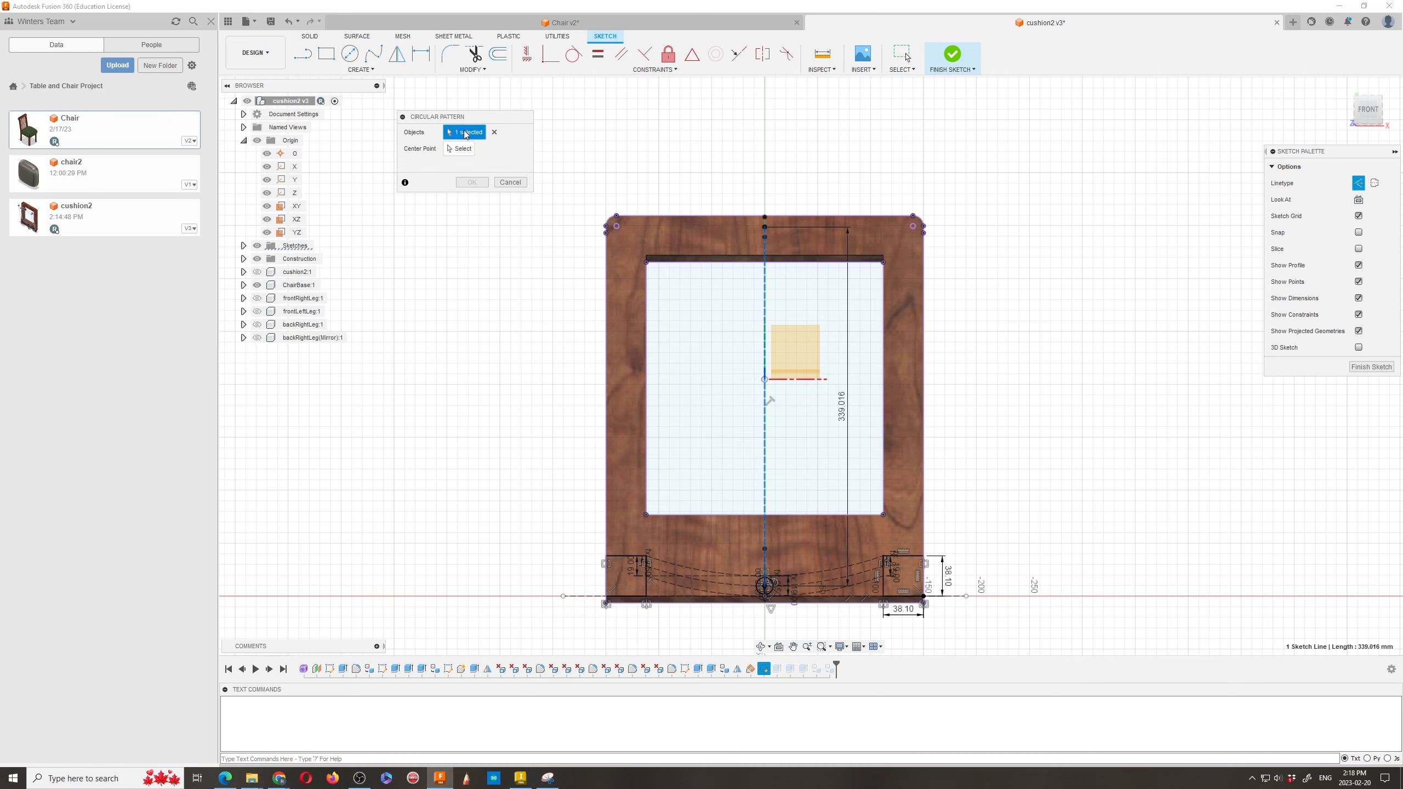
scroll(767, 580, "up", 3)
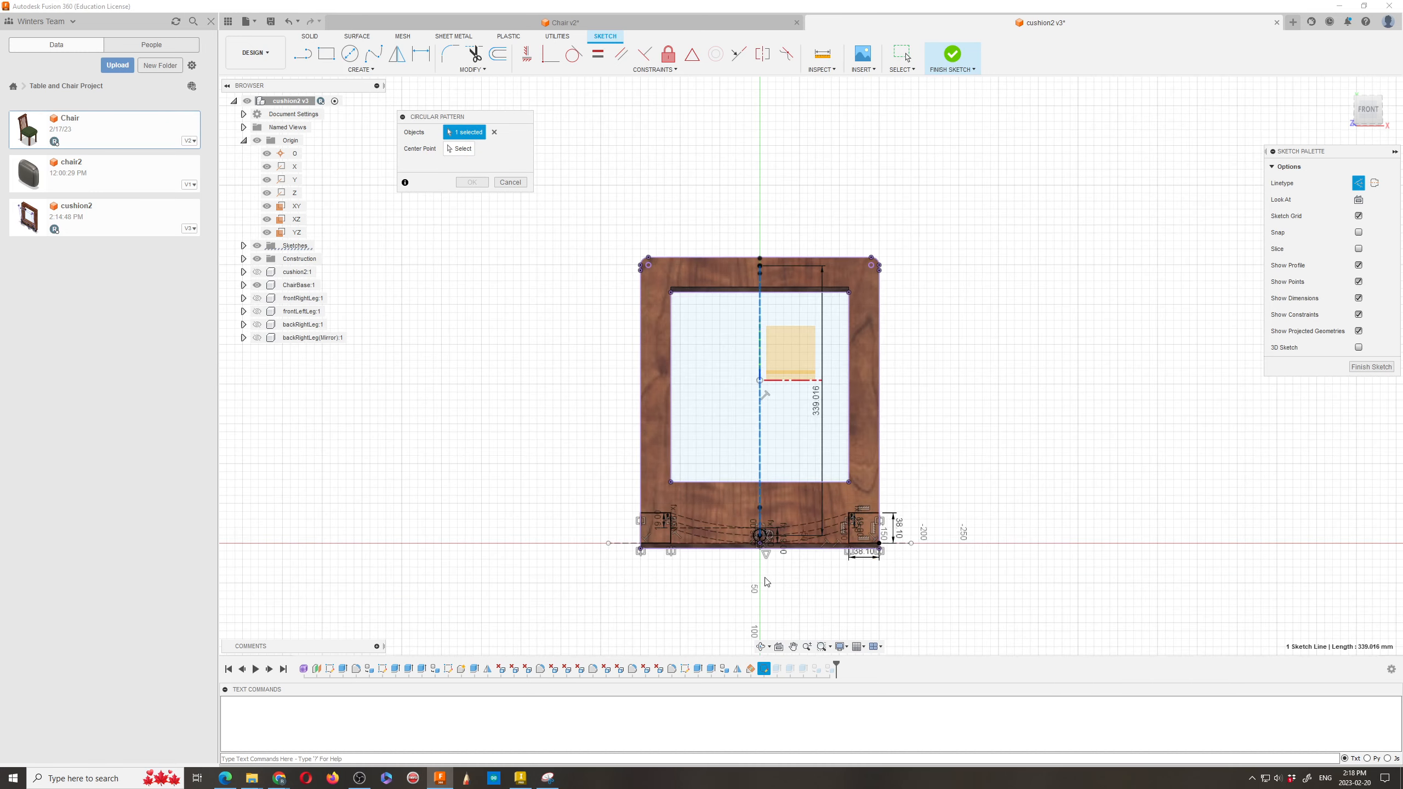
scroll(718, 498, "up", 4)
left_click(771, 516)
left_click(460, 149)
scroll(629, 498, "down", 5)
scroll(653, 161, "up", 5)
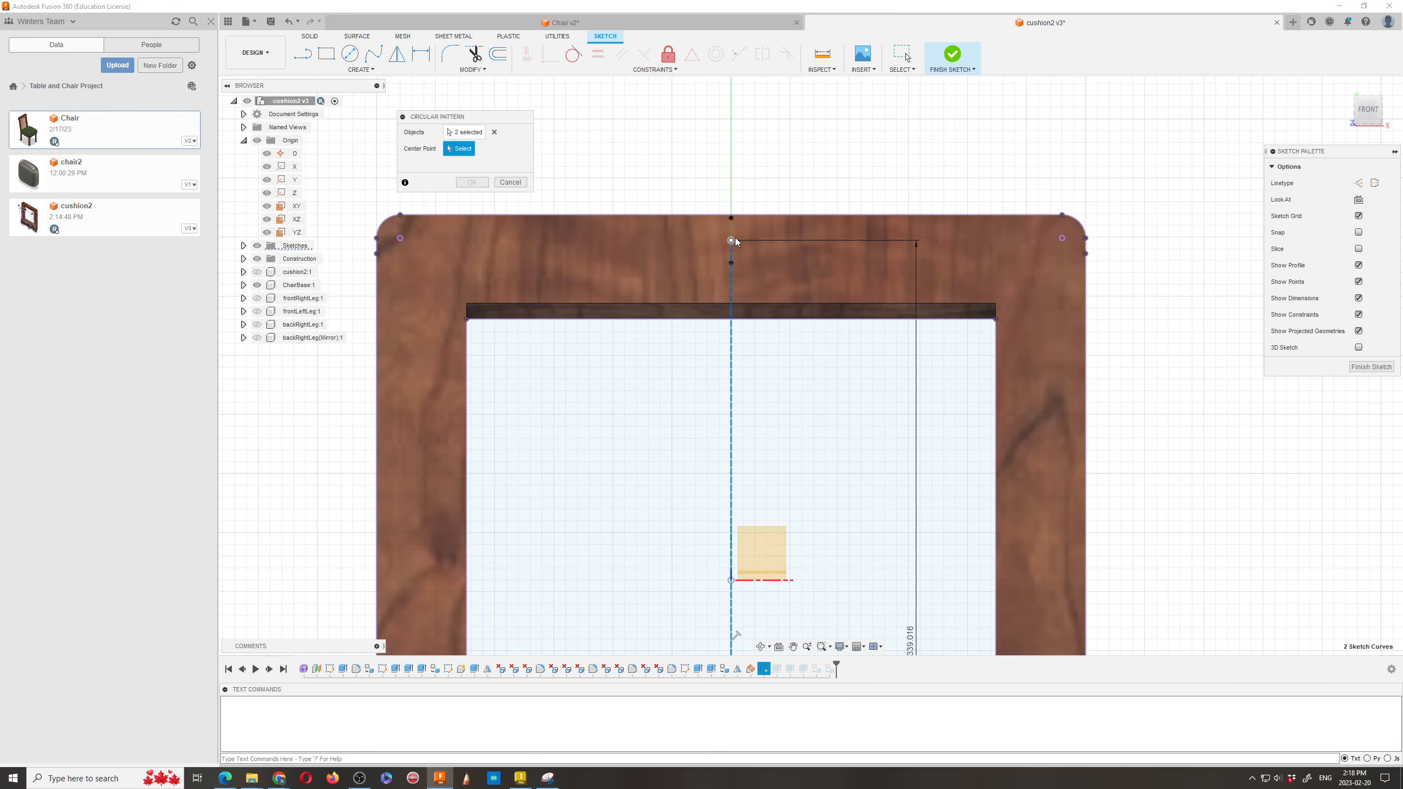
left_click(733, 241)
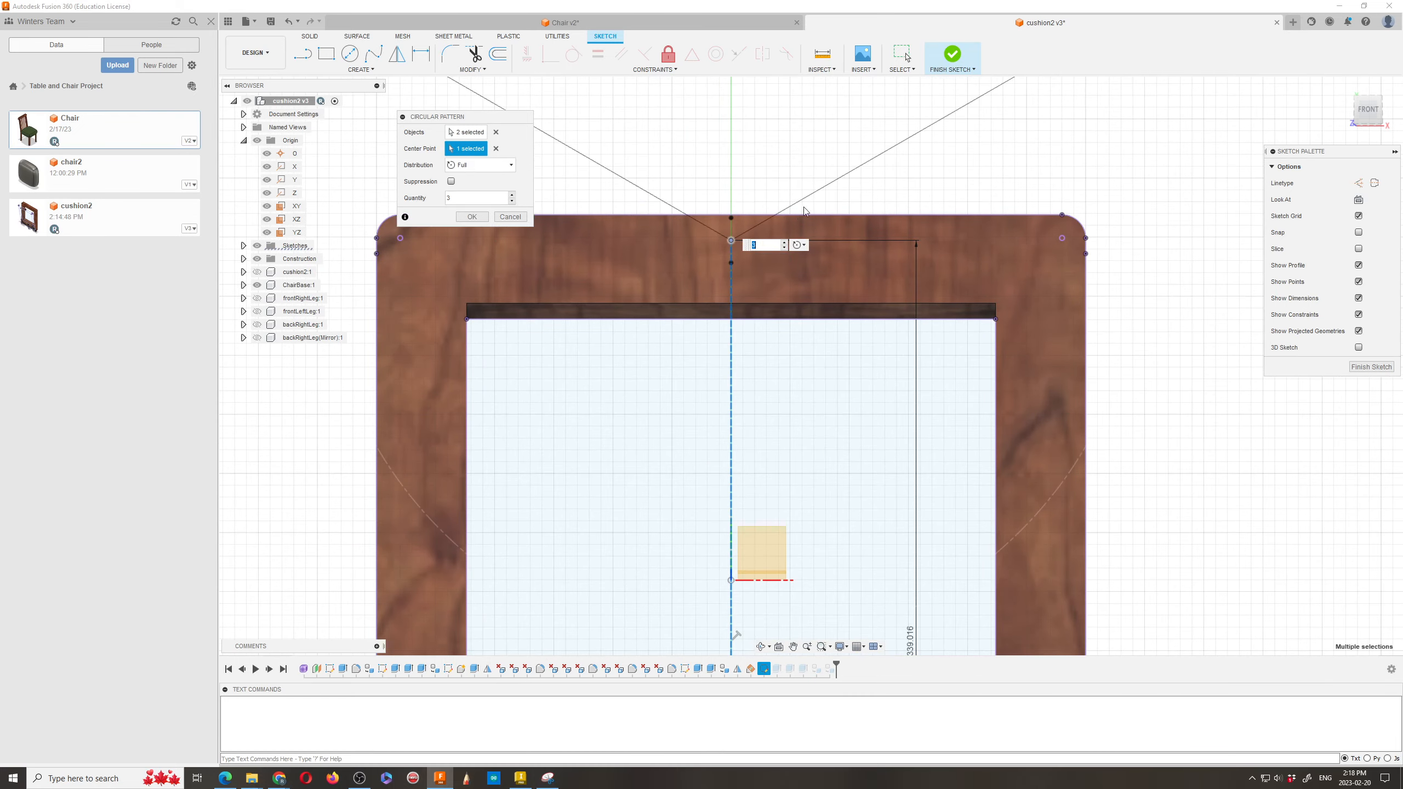
scroll(801, 233, "down", 6)
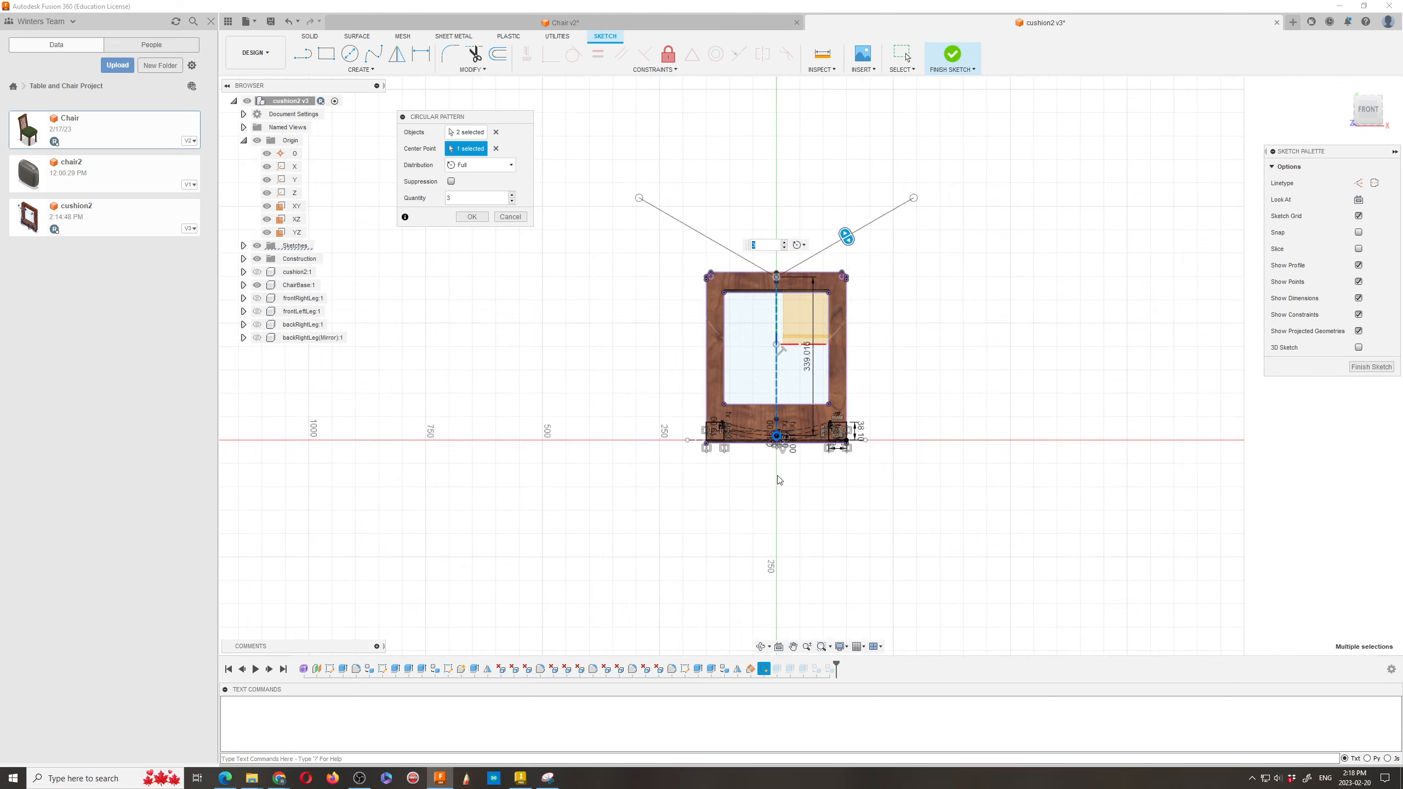
scroll(746, 238, "up", 2)
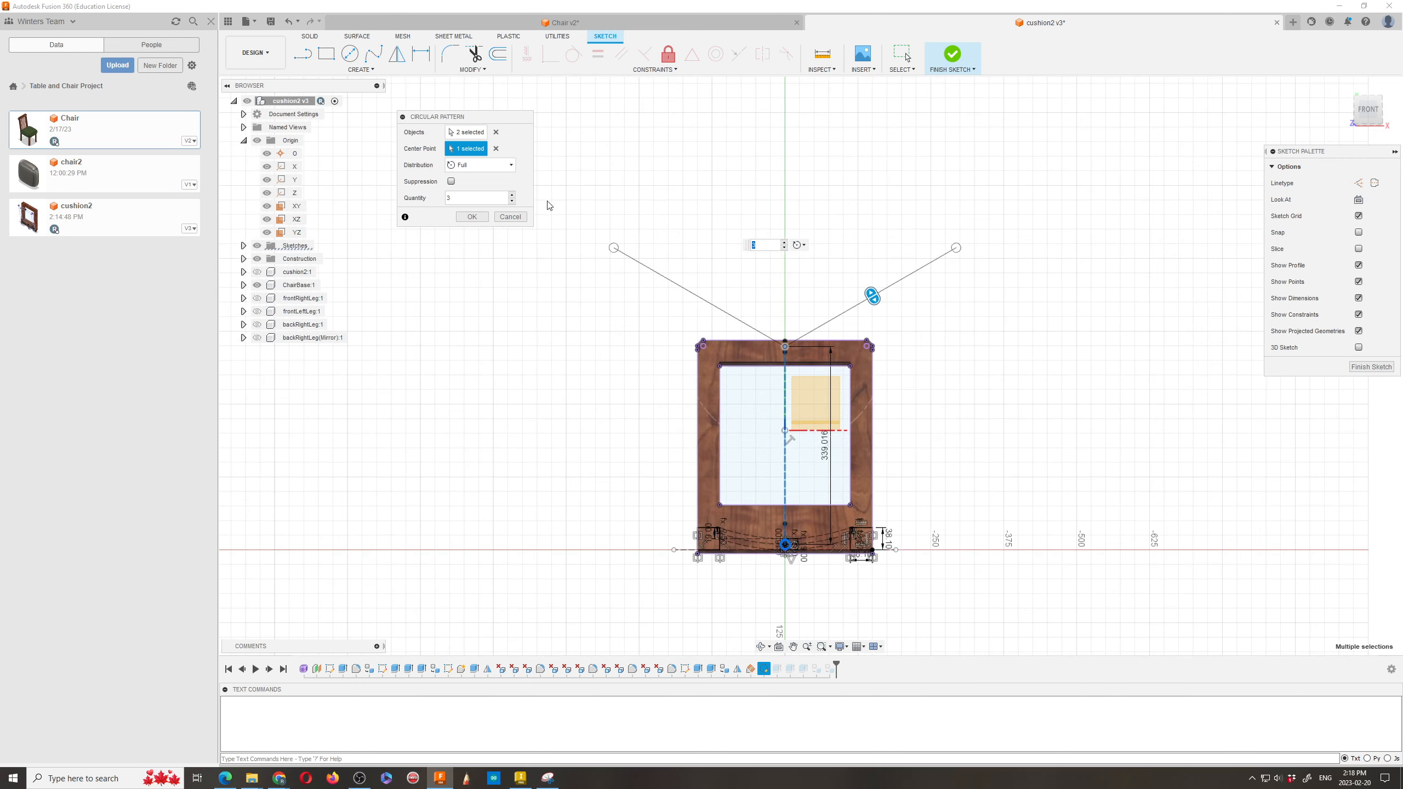
Step: Set the circular pattern to a 30-degree angle with symmetric distribution
left_click(510, 167)
left_click(467, 194)
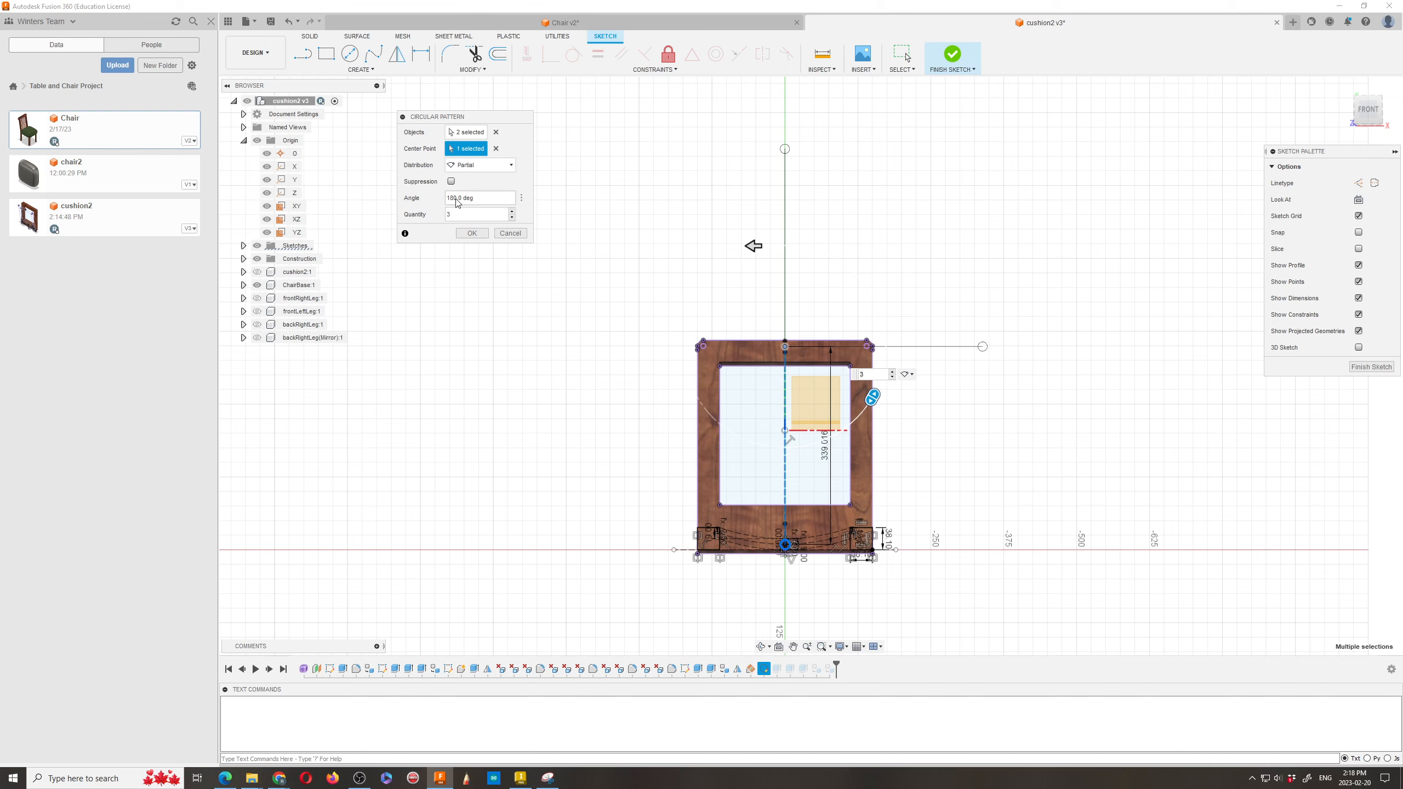
double_click(449, 200)
type("30")
left_click(480, 165)
left_click(472, 189)
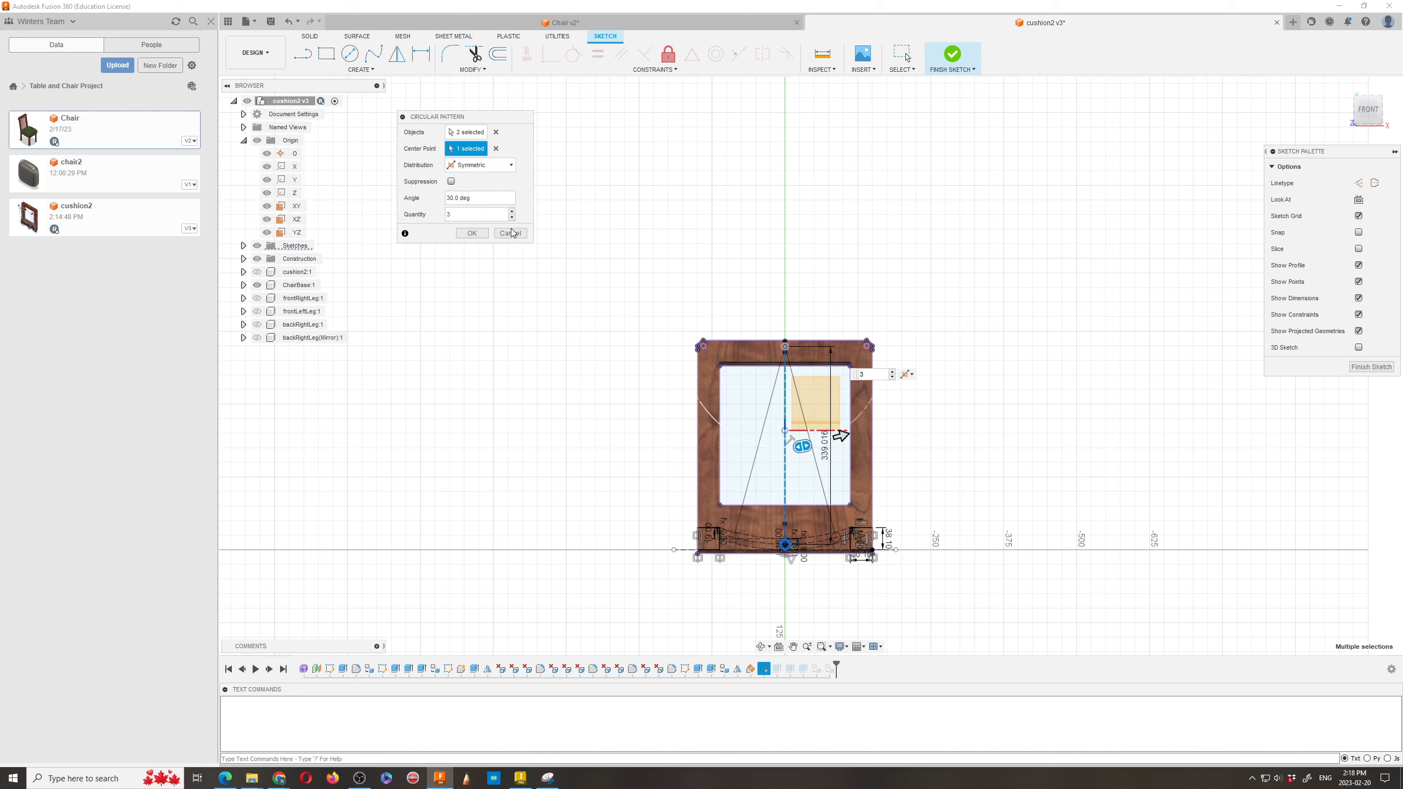
Step: Raise the circular pattern's quantity to 7
left_click(512, 212)
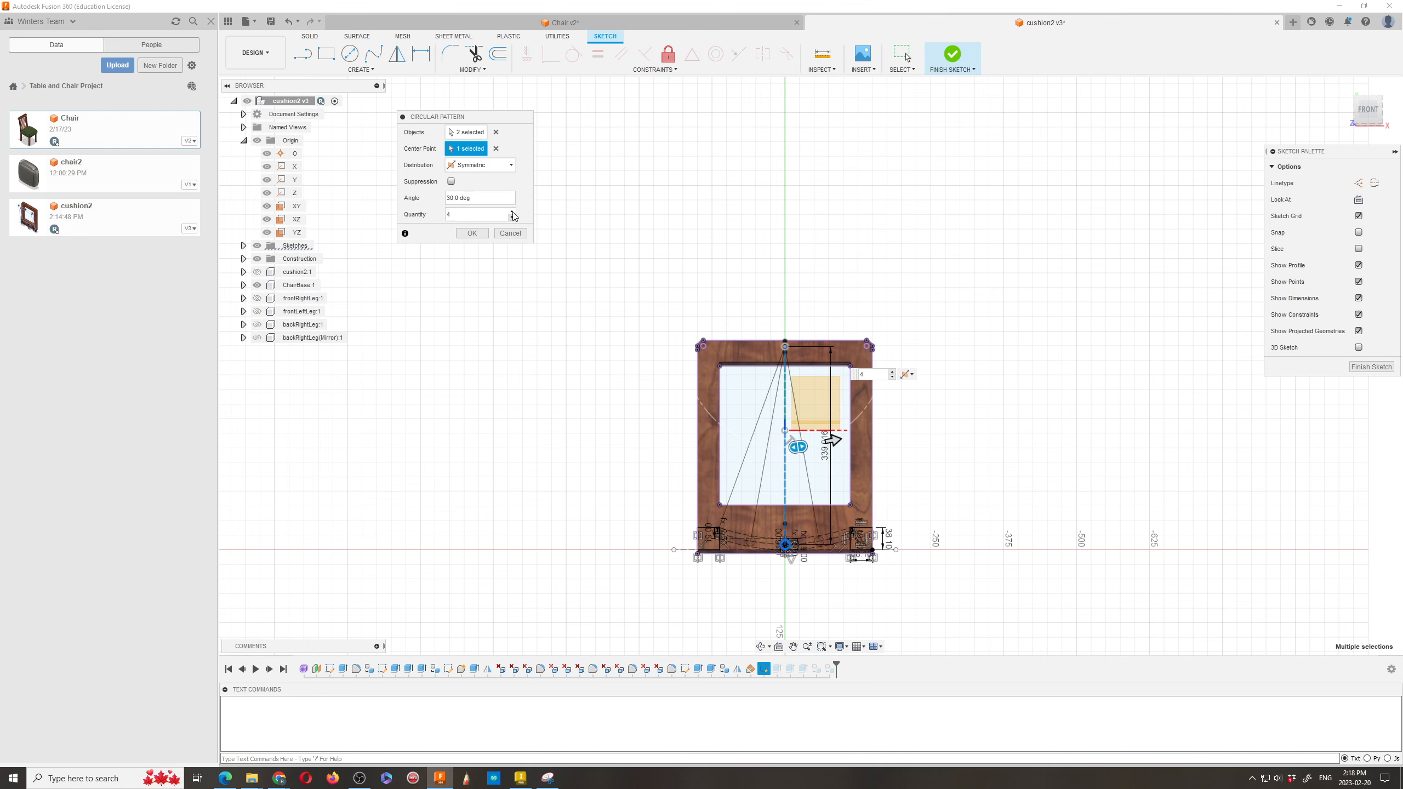
left_click(513, 212)
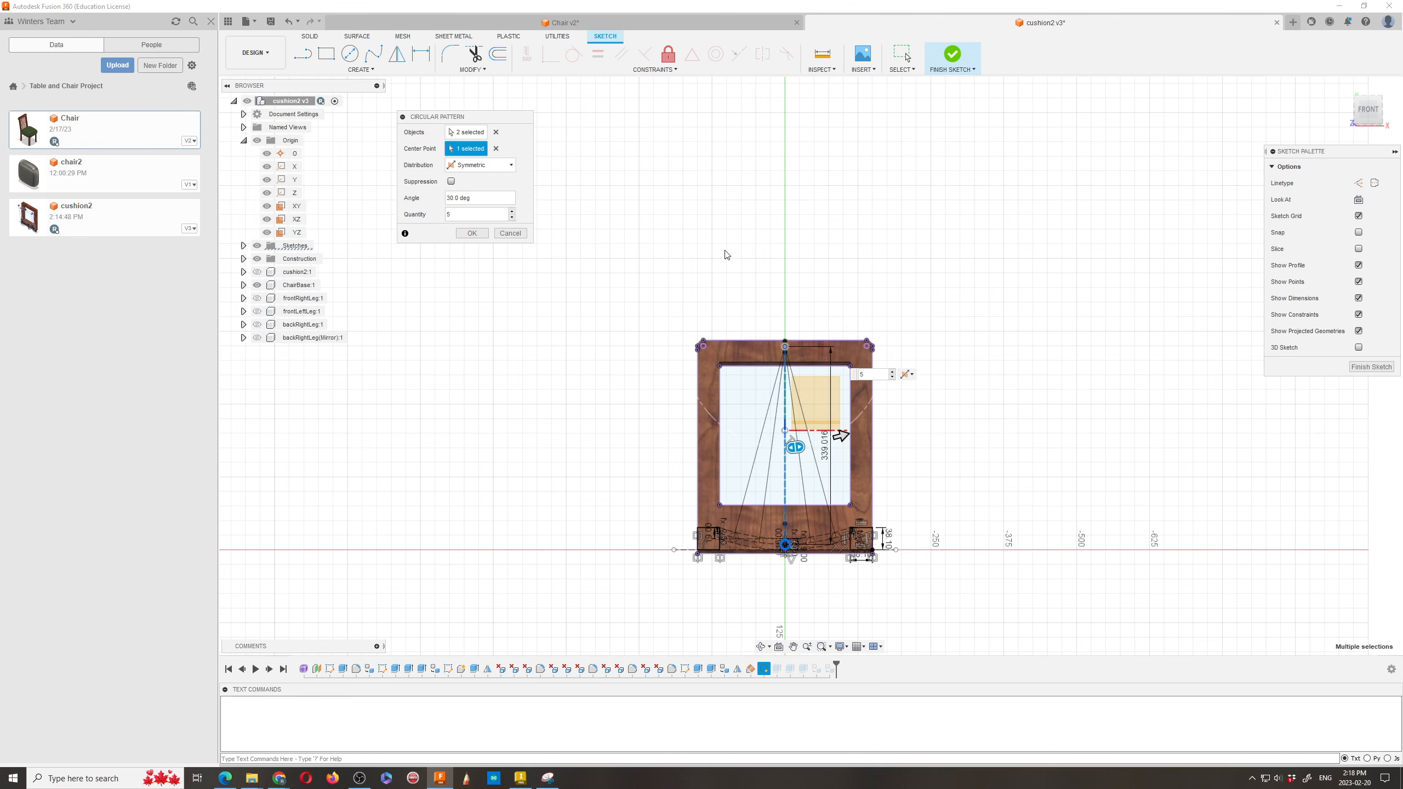
scroll(728, 252, "down", 1)
left_click_drag(486, 121, 564, 367)
scroll(734, 438, "up", 3)
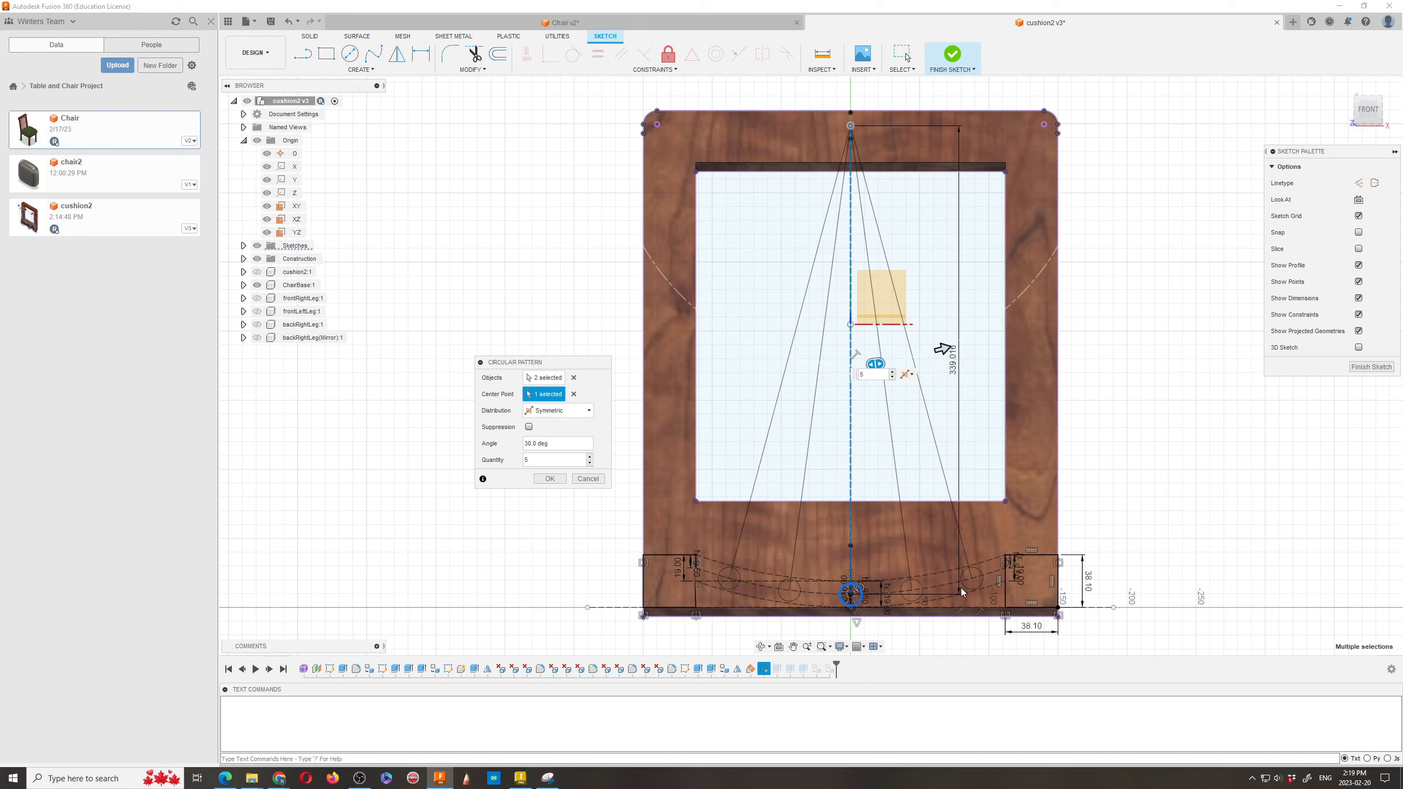
left_click(589, 458)
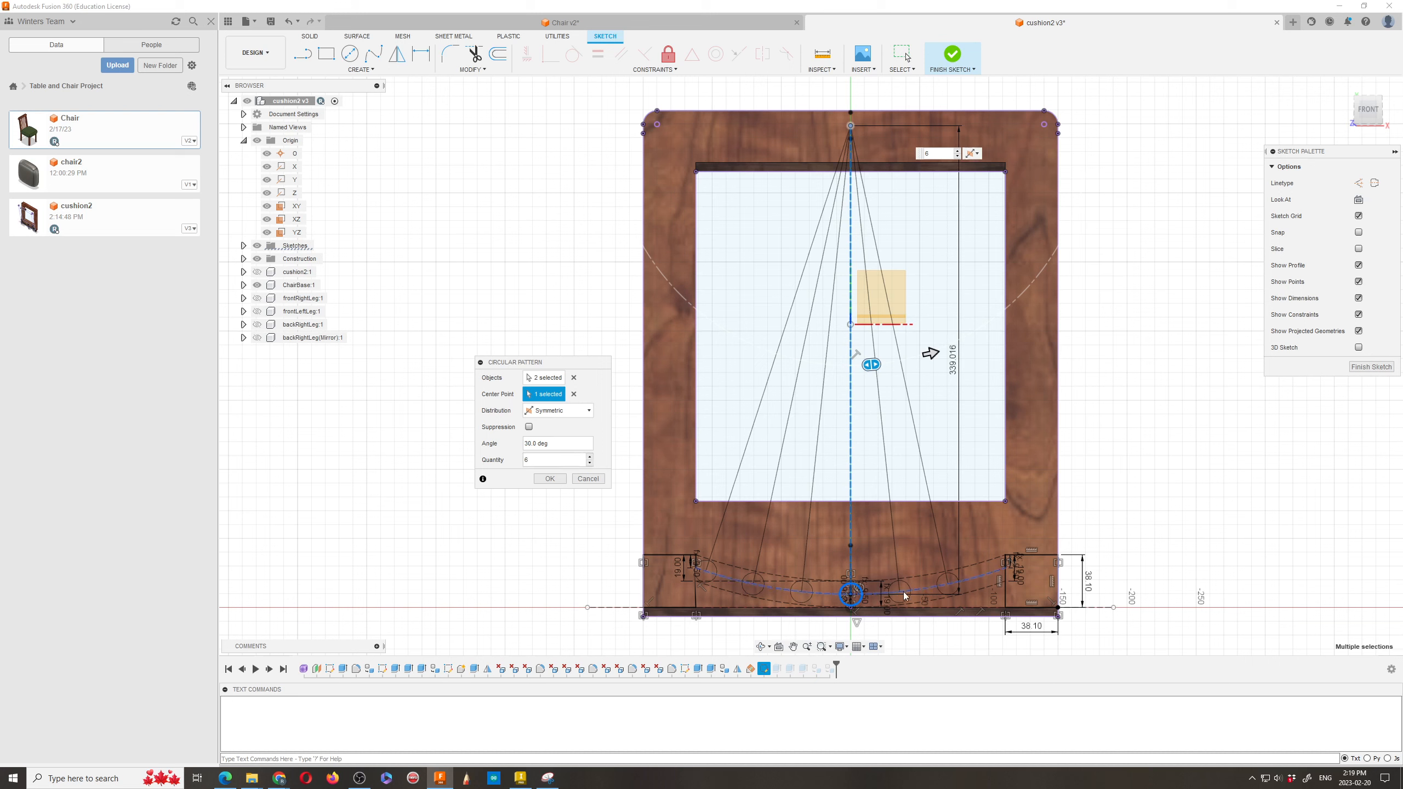
left_click(590, 457)
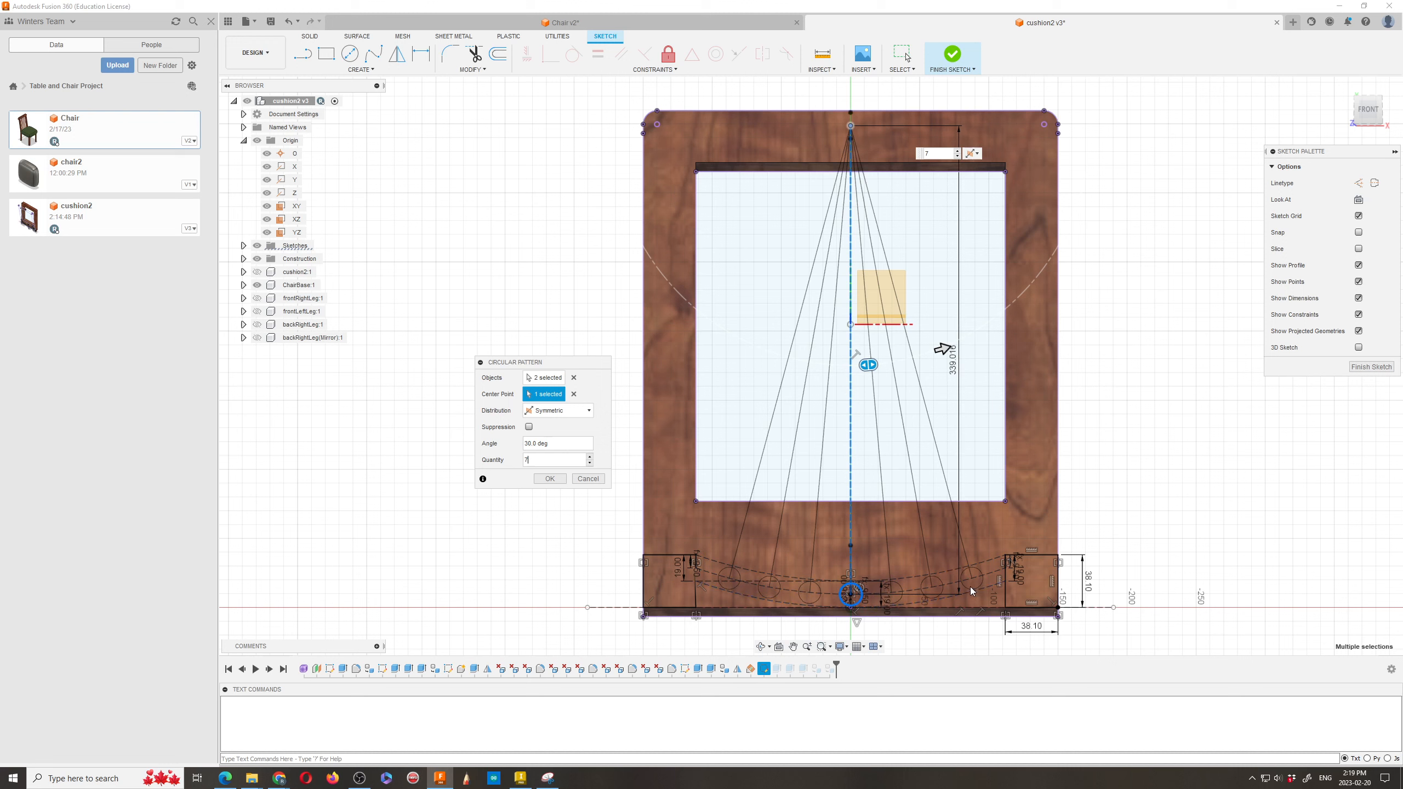
Step: Replace the pattern's objects with only the spindle circle and create the pattern
left_click(575, 380)
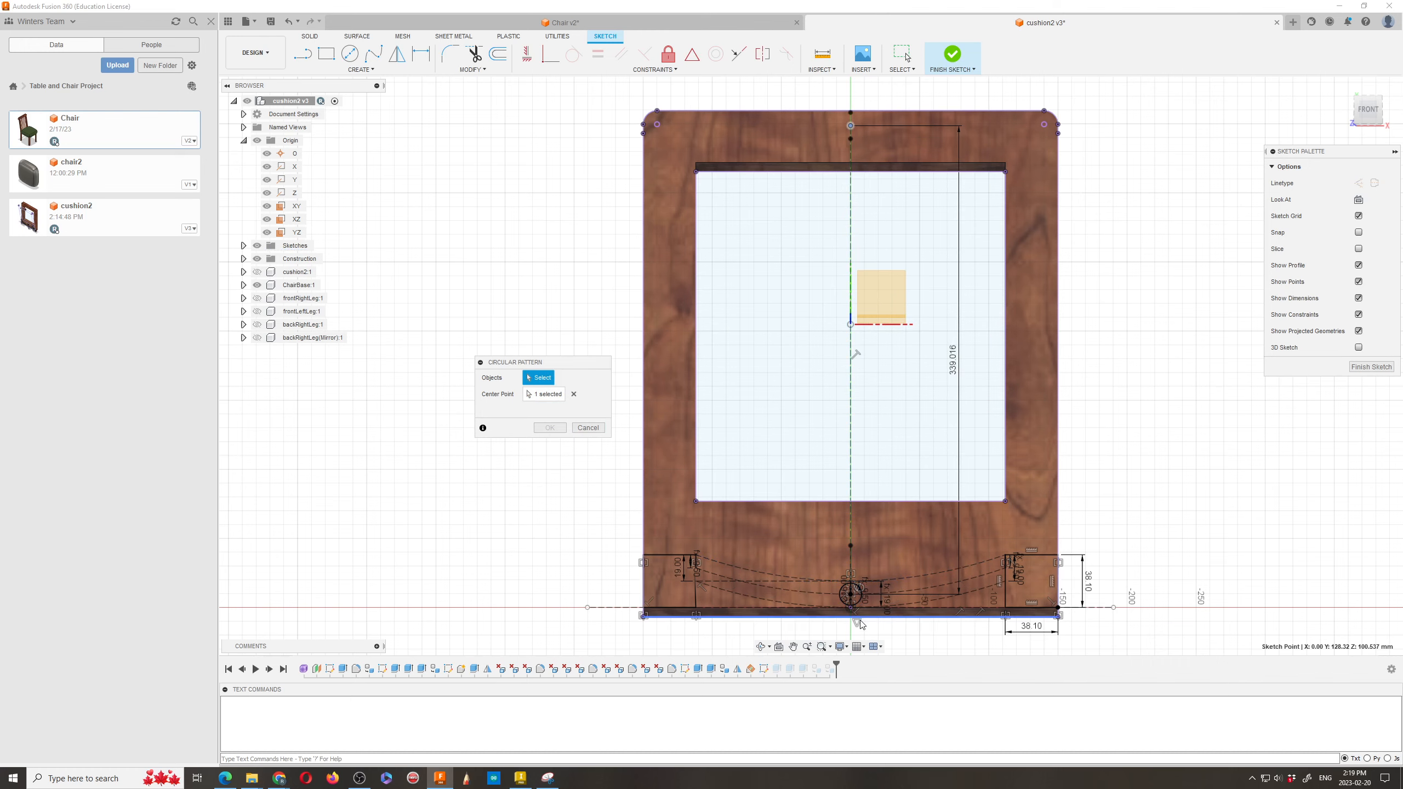
scroll(860, 625, "up", 4)
left_click(855, 591)
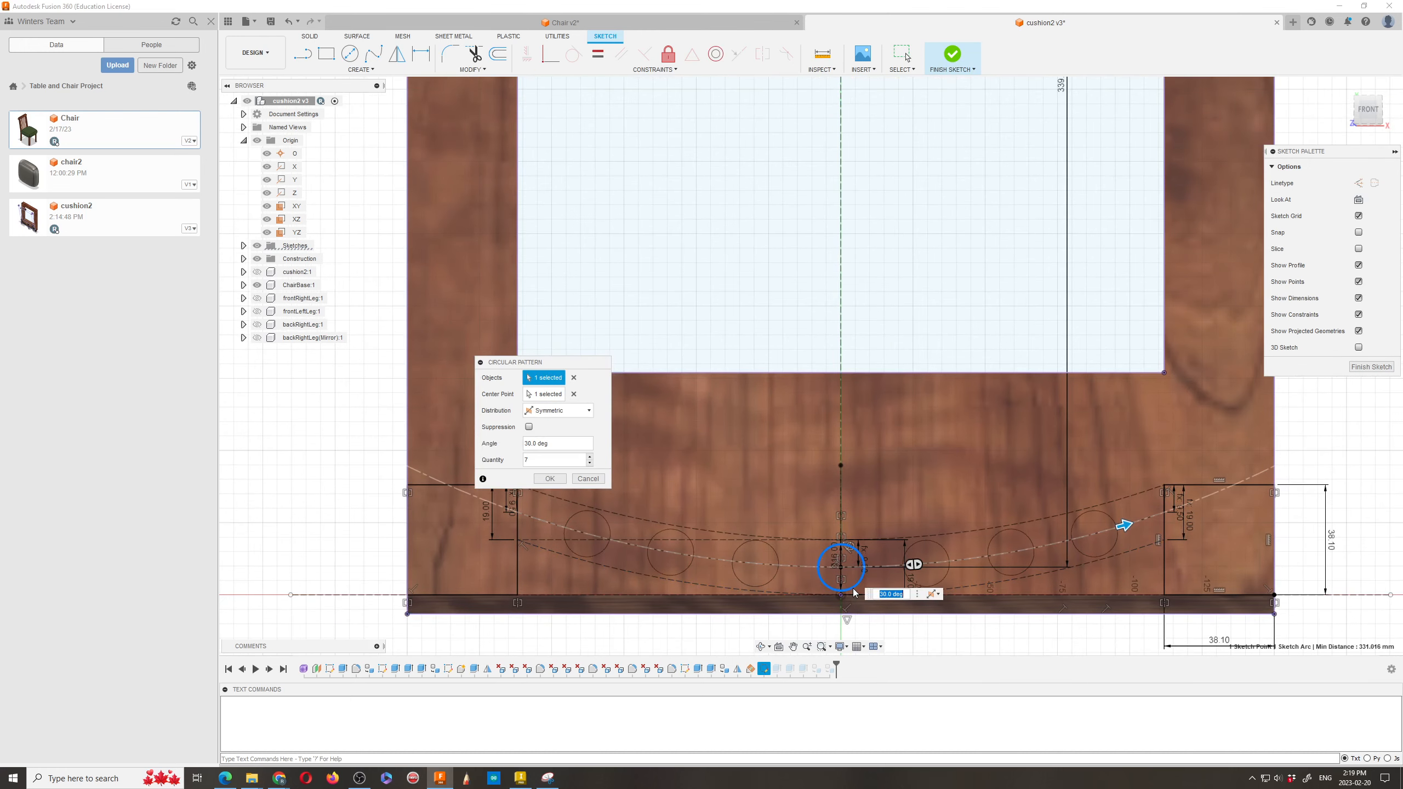
scroll(685, 454, "down", 4)
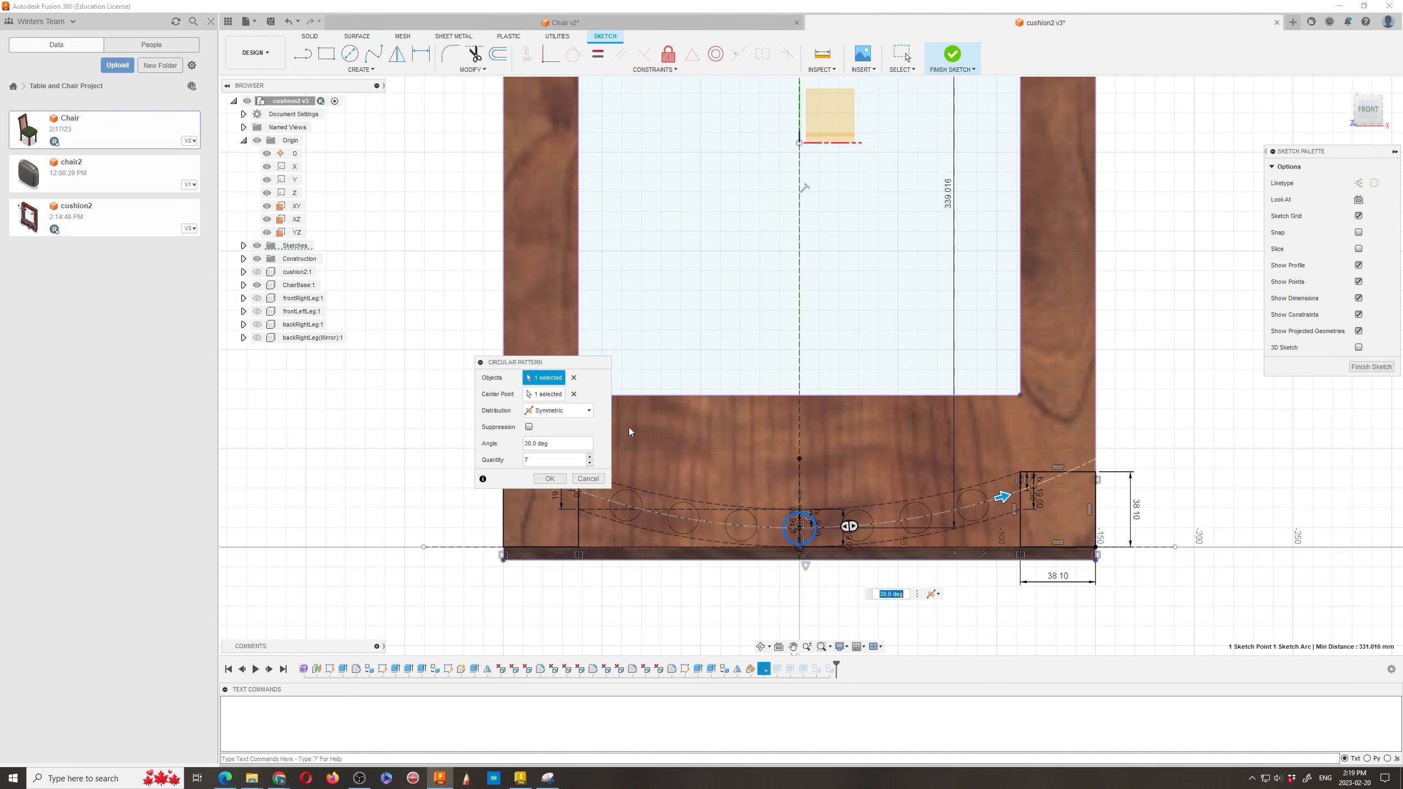
scroll(728, 442, "down", 1)
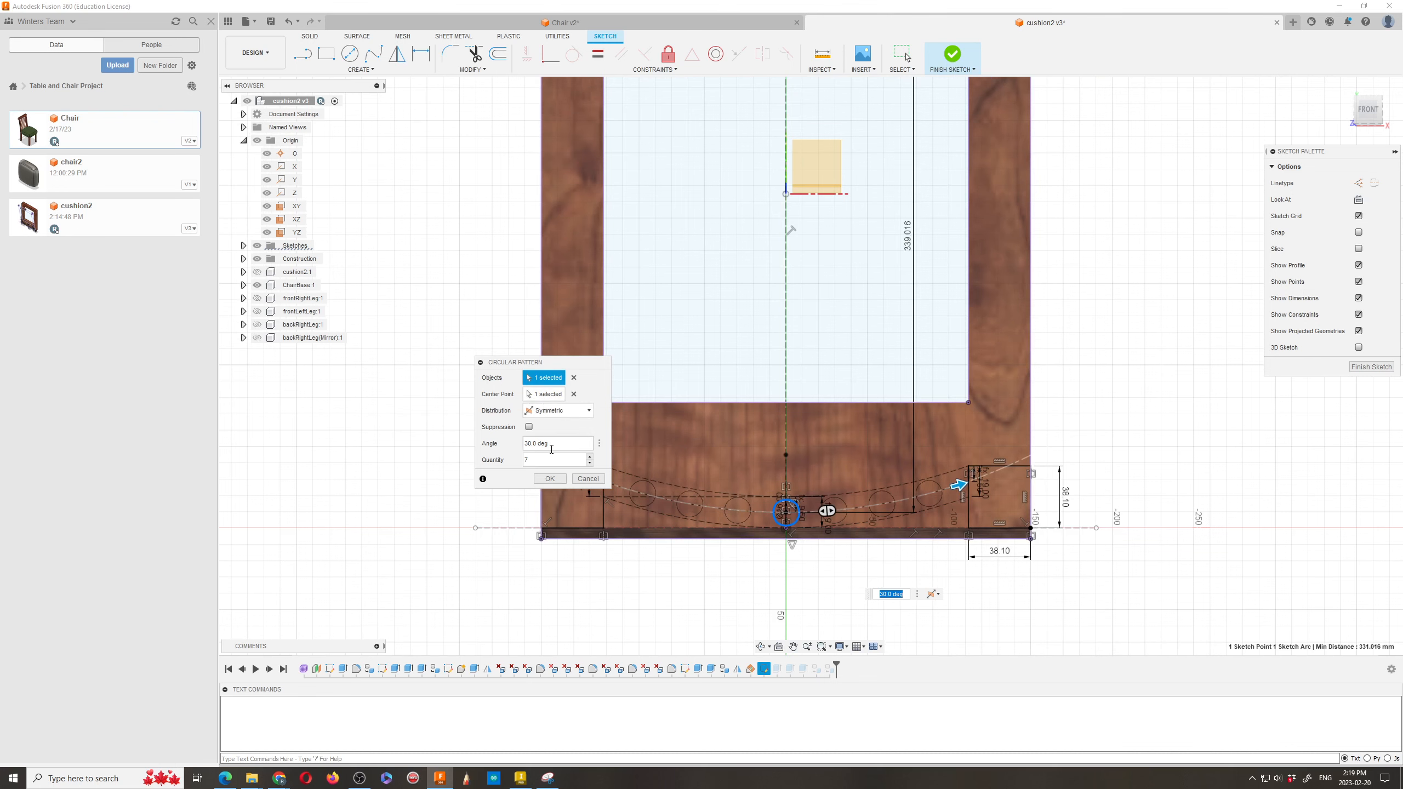
scroll(683, 507, "down", 1)
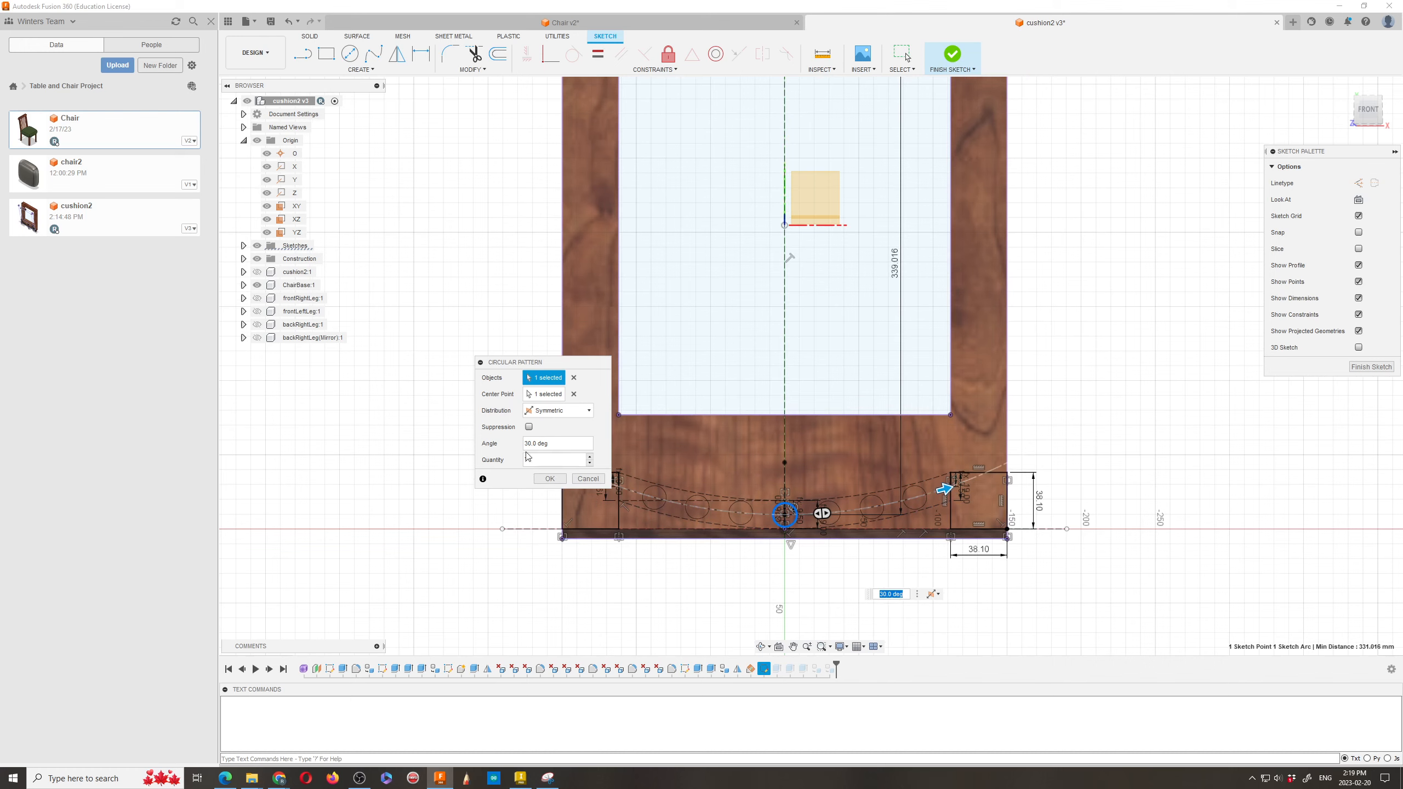
scroll(709, 475, "down", 2)
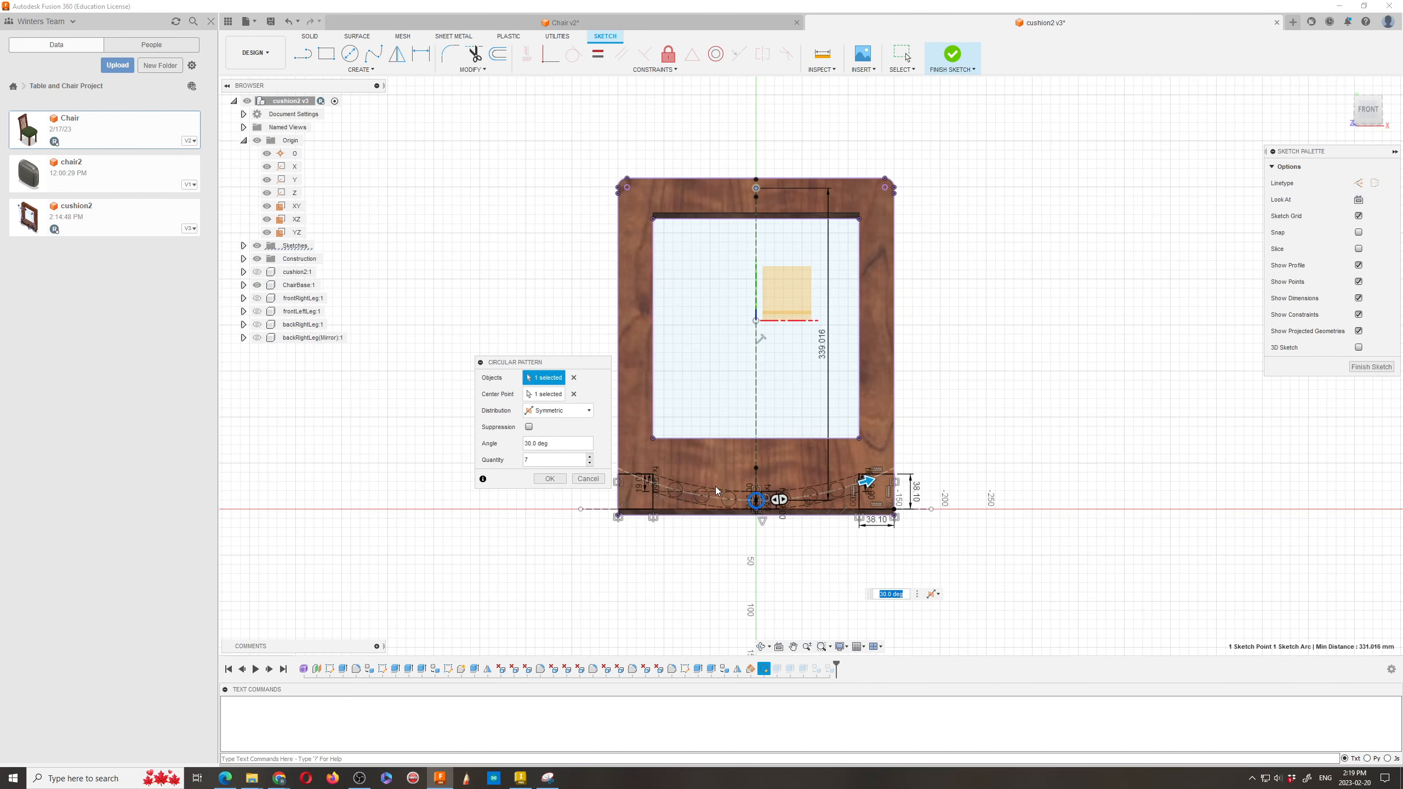
scroll(473, 331, "up", 2)
left_click(549, 478)
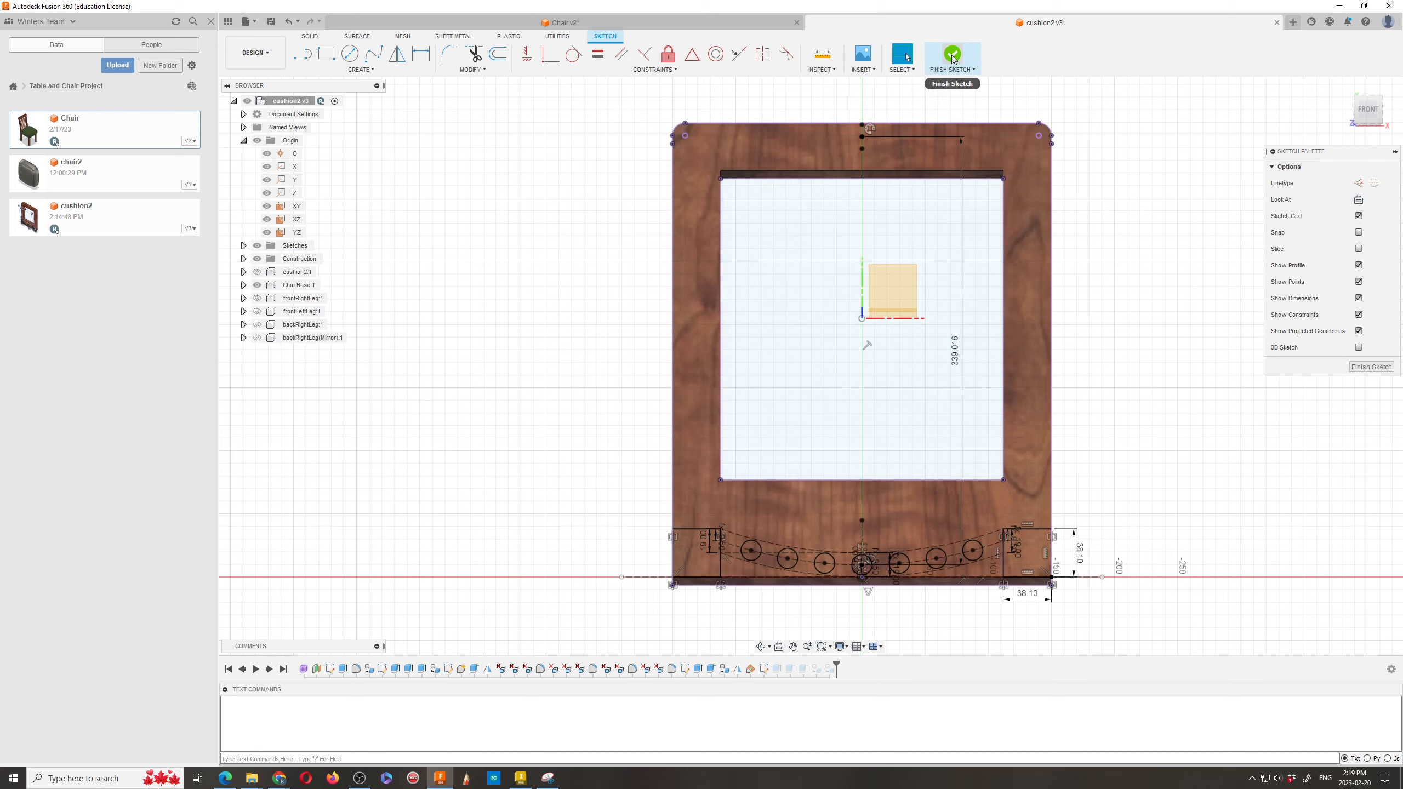
Step: Finish the sketch, make Sketch5 visible again, and tilt the view to show the spindle circles between the supports
left_click(952, 54)
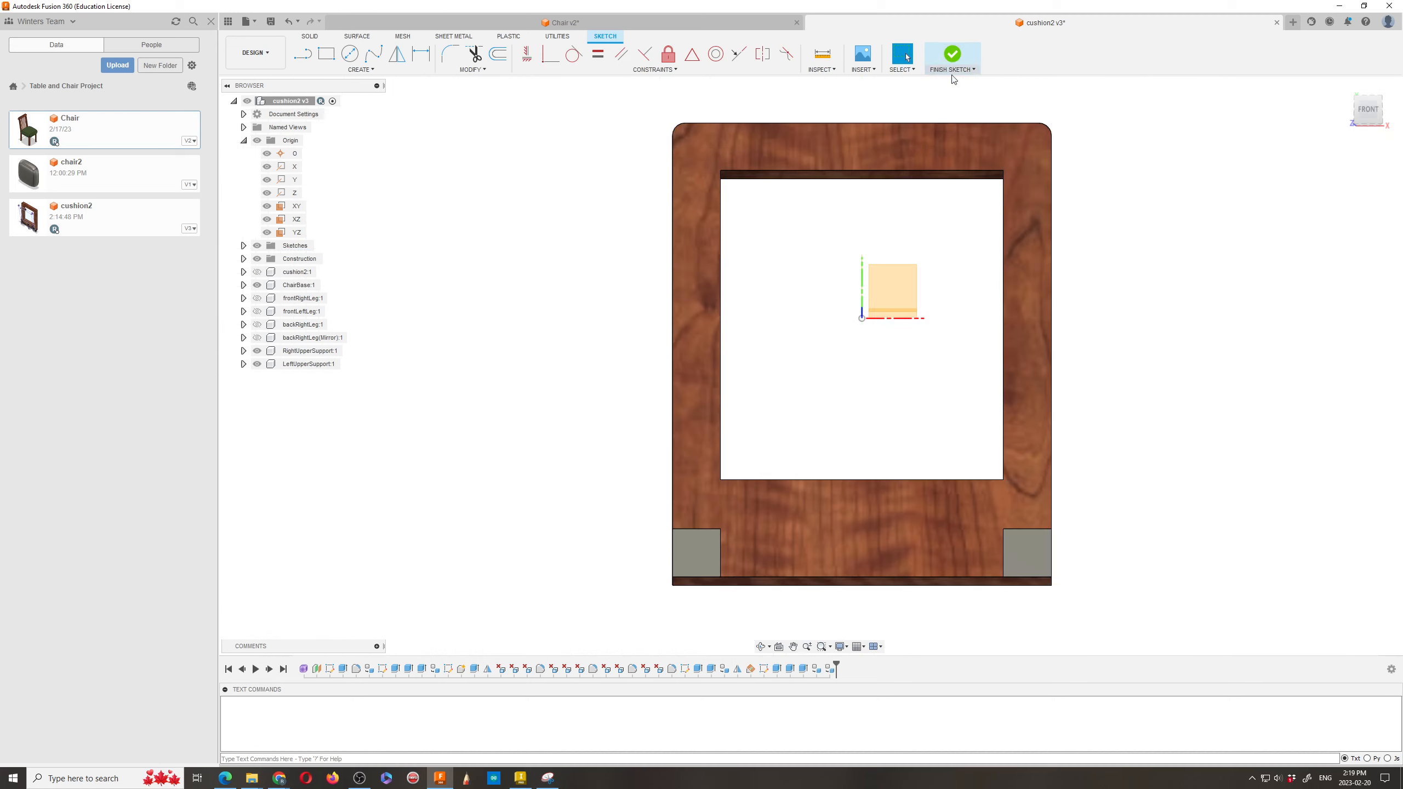
left_click(242, 245)
left_click(267, 311)
left_click(761, 646)
mouse_move(748, 594)
left_mouse_down()
mouse_move(818, 509)
mouse_move(962, 587)
left_mouse_up()
scroll(1051, 580, "up", 2)
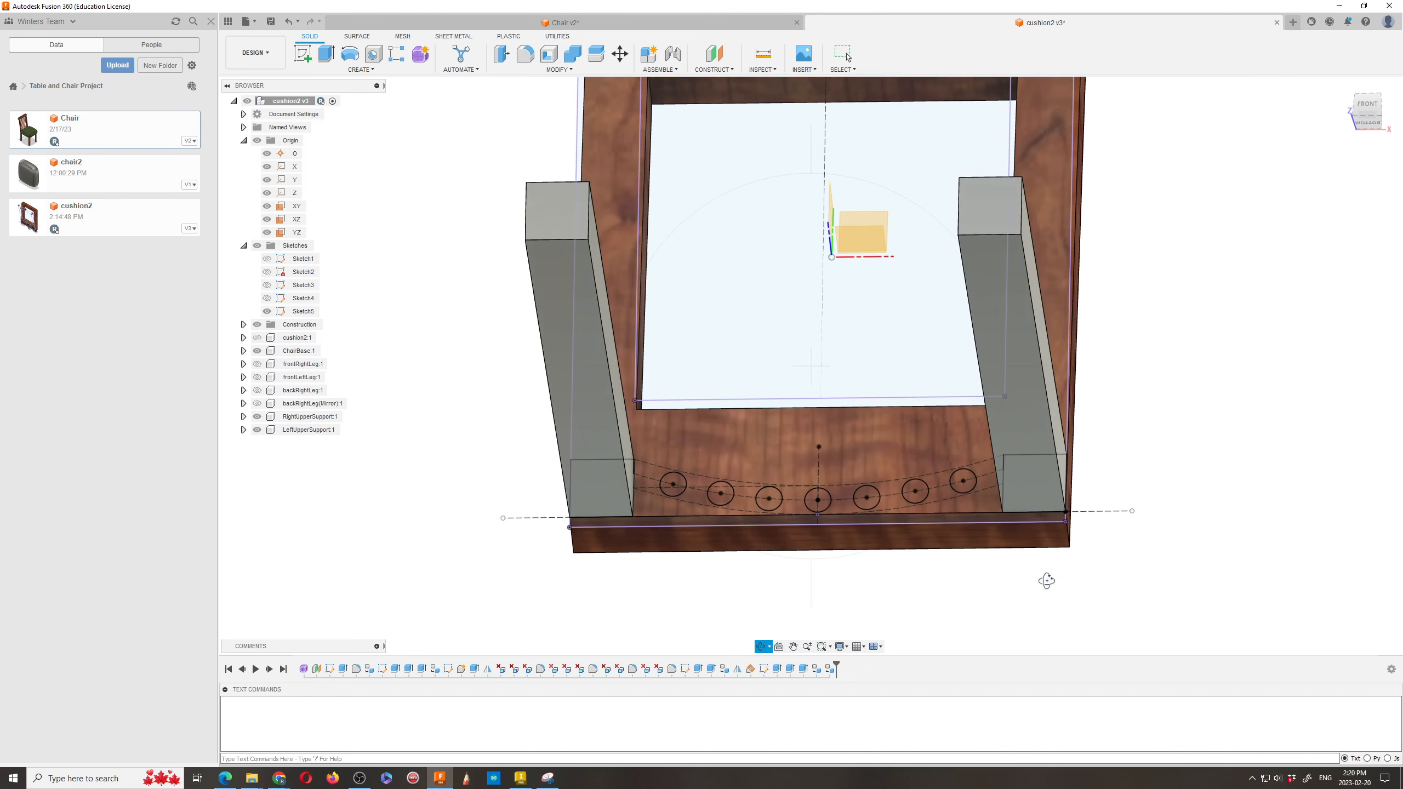
Step: Set up an extrusion with all seven spindle circles between the upper supports as its profiles
left_click(326, 54)
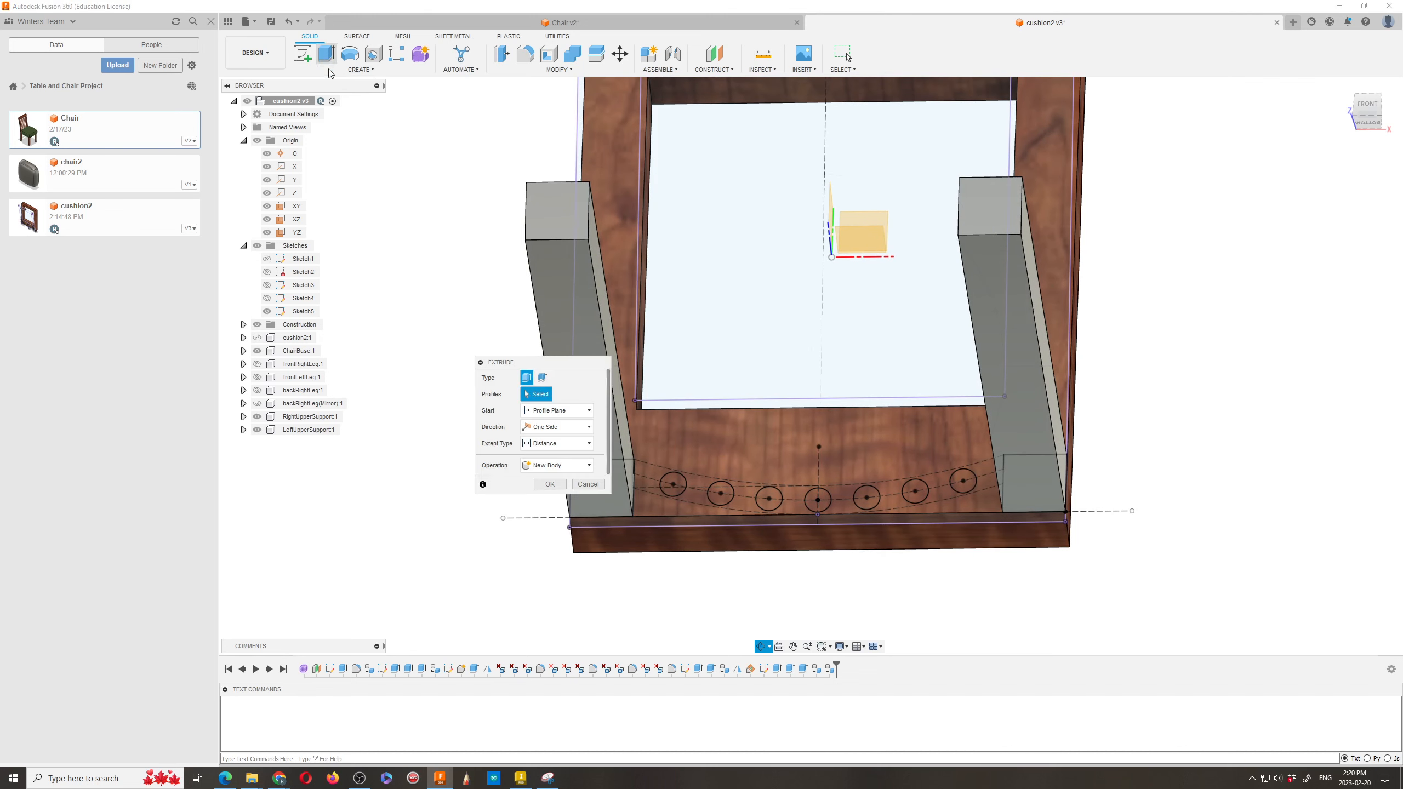
left_click(677, 493)
left_click(768, 503)
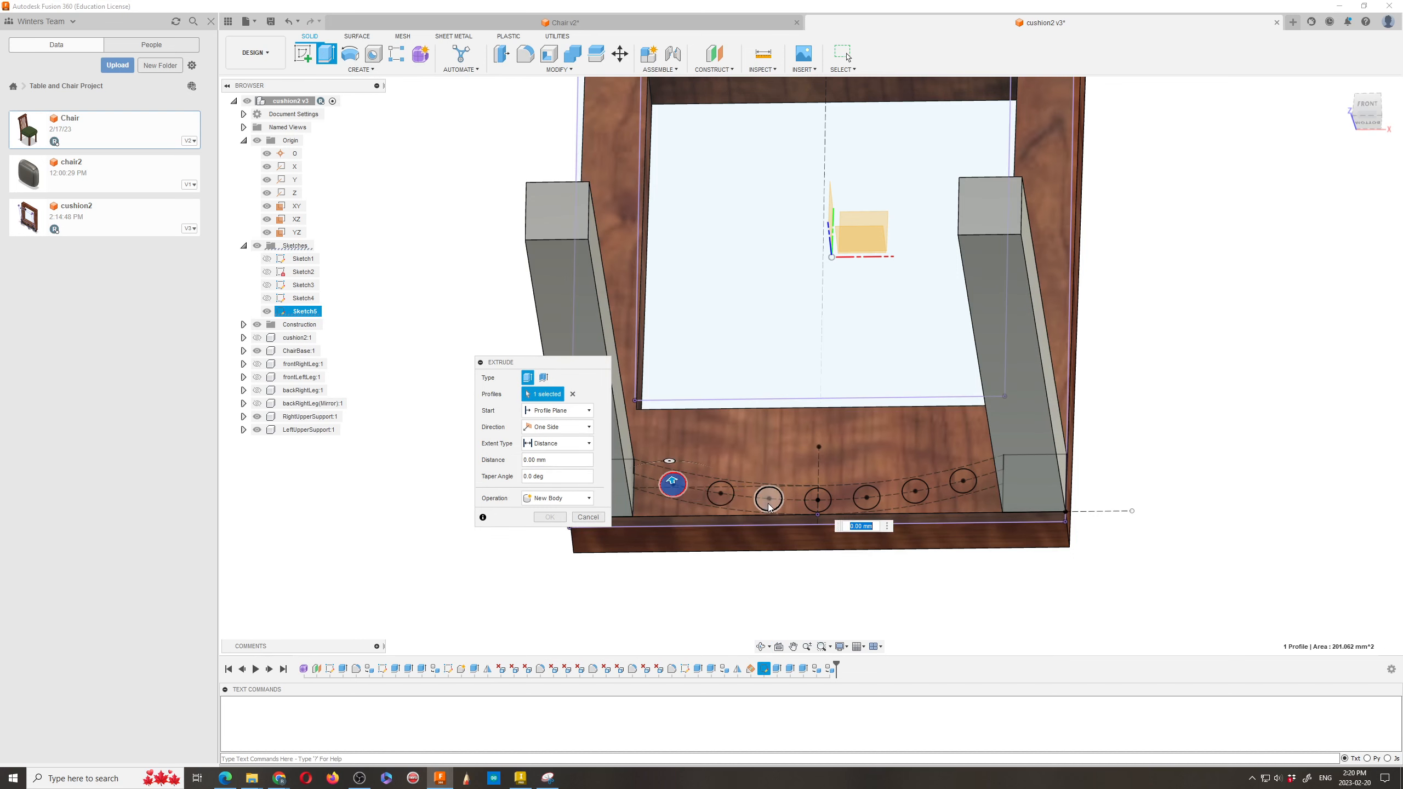
left_click(818, 501)
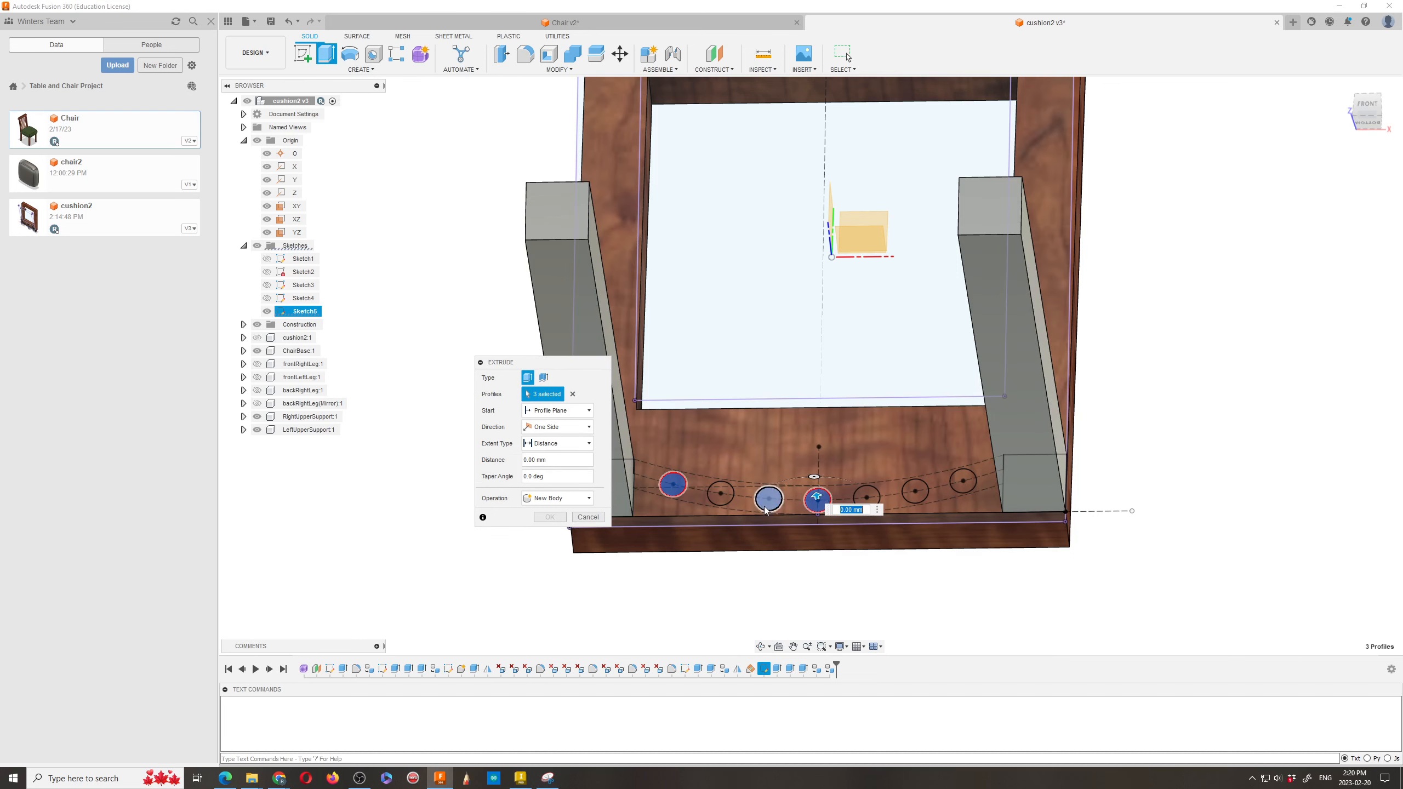
left_click(721, 494)
left_click(866, 497)
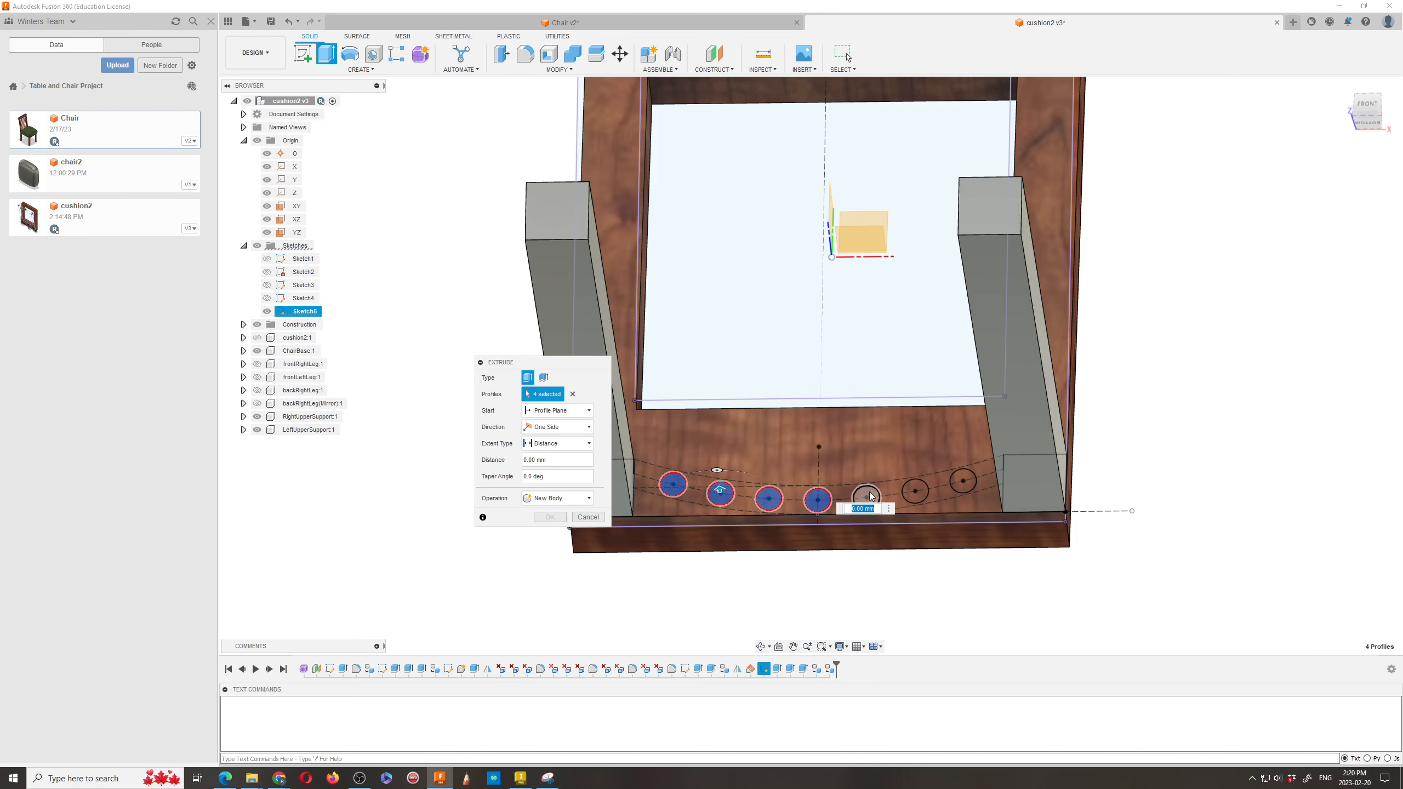
left_click(914, 492)
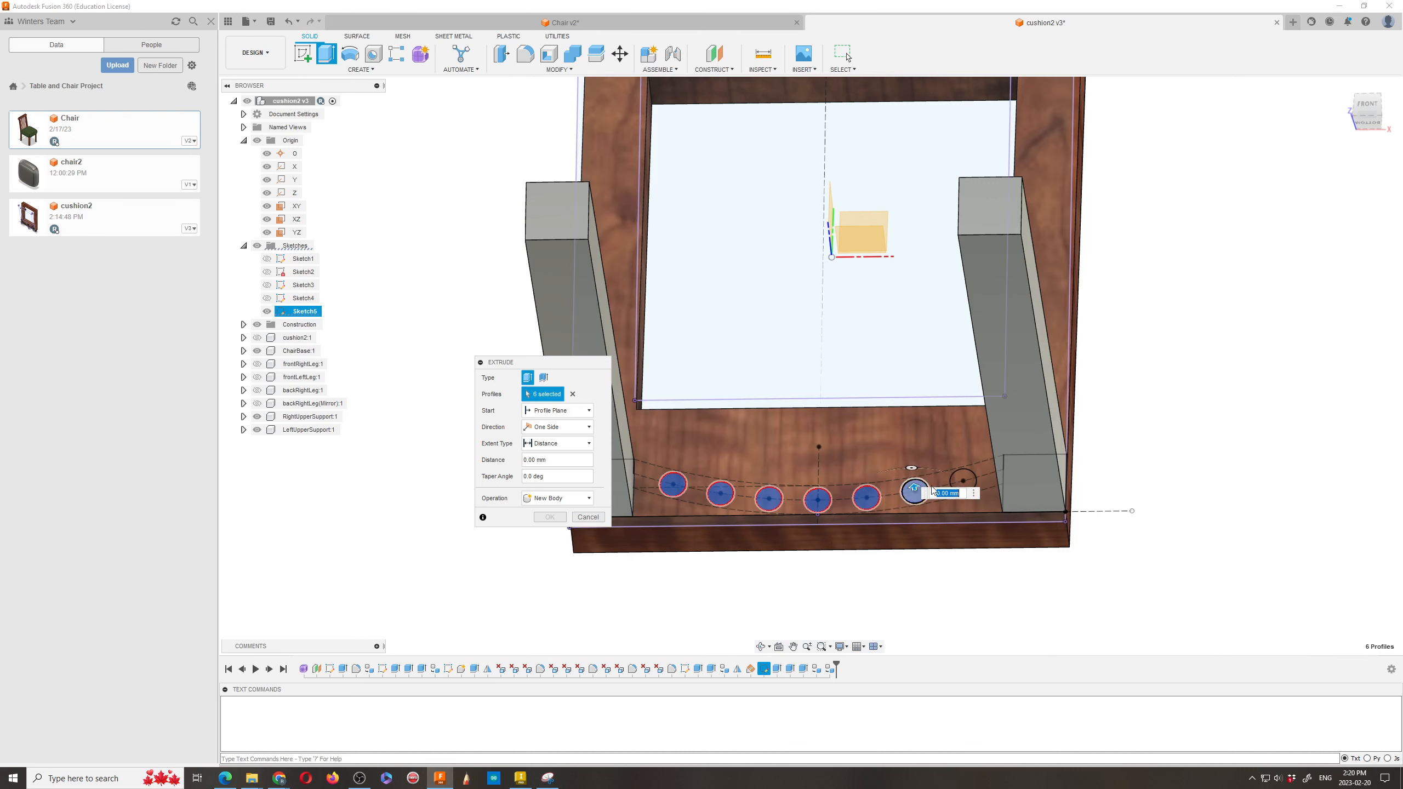
left_click(963, 480)
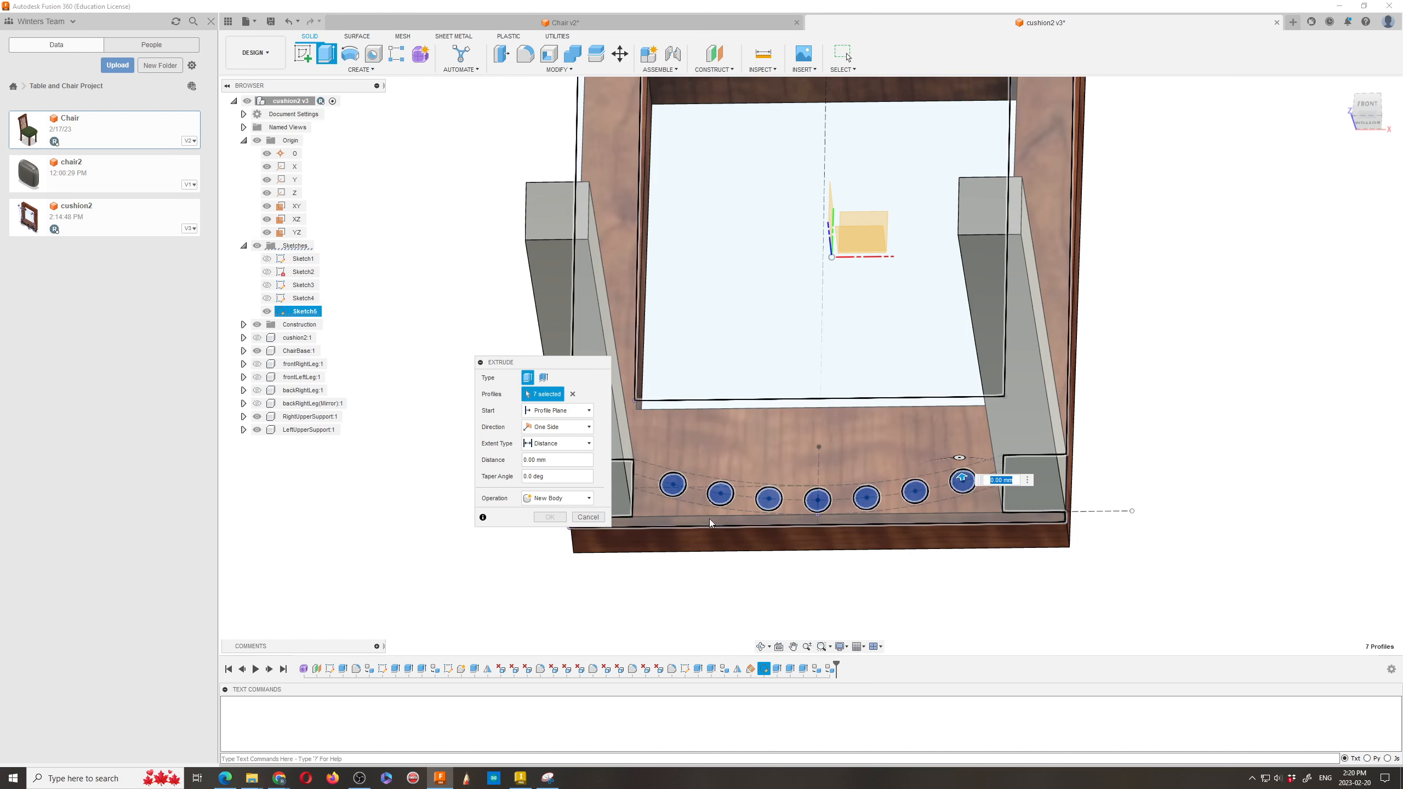
left_click_drag(569, 365, 474, 359)
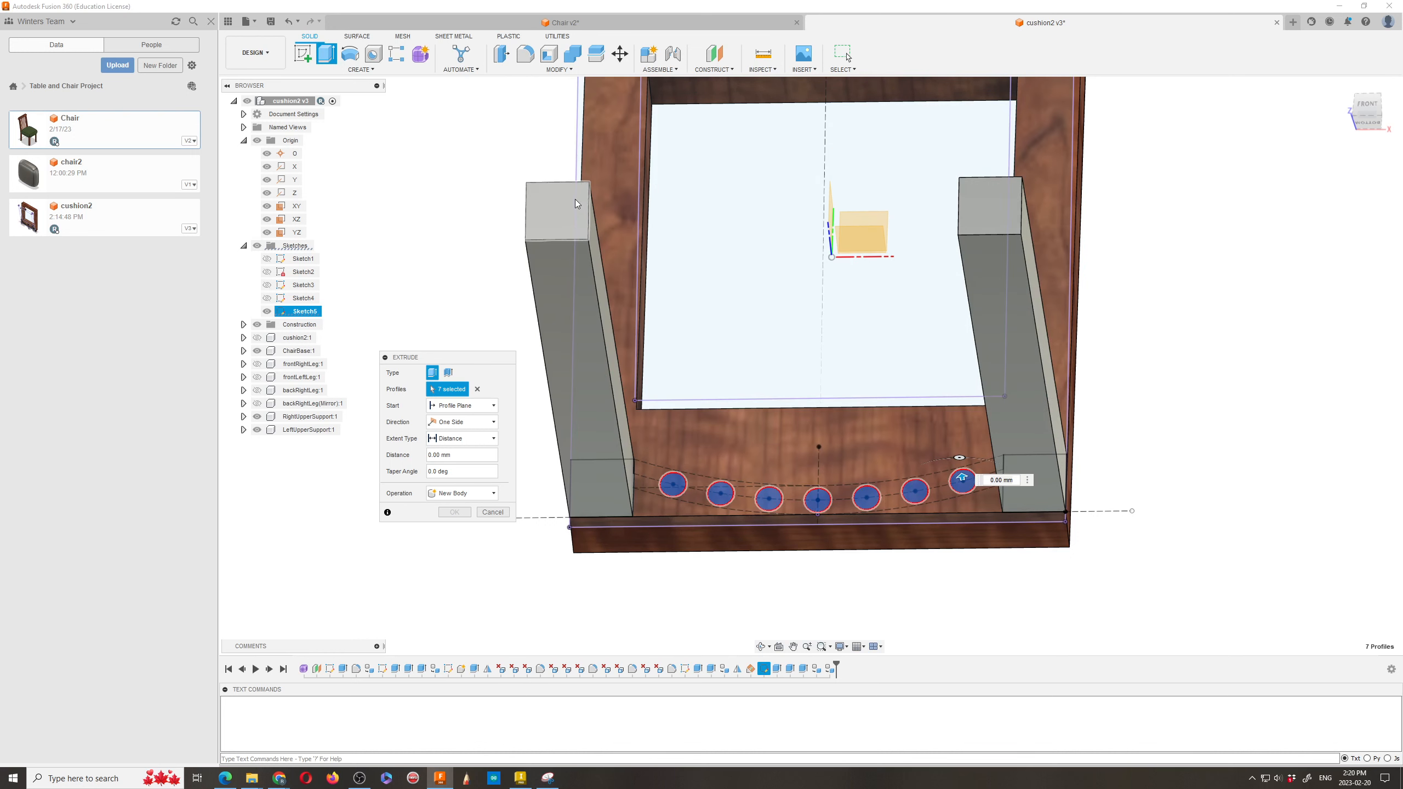
Step: Extrude the seven circles as a new component, using To Object extent up to the top face of LeftUpperSupport
left_click(491, 442)
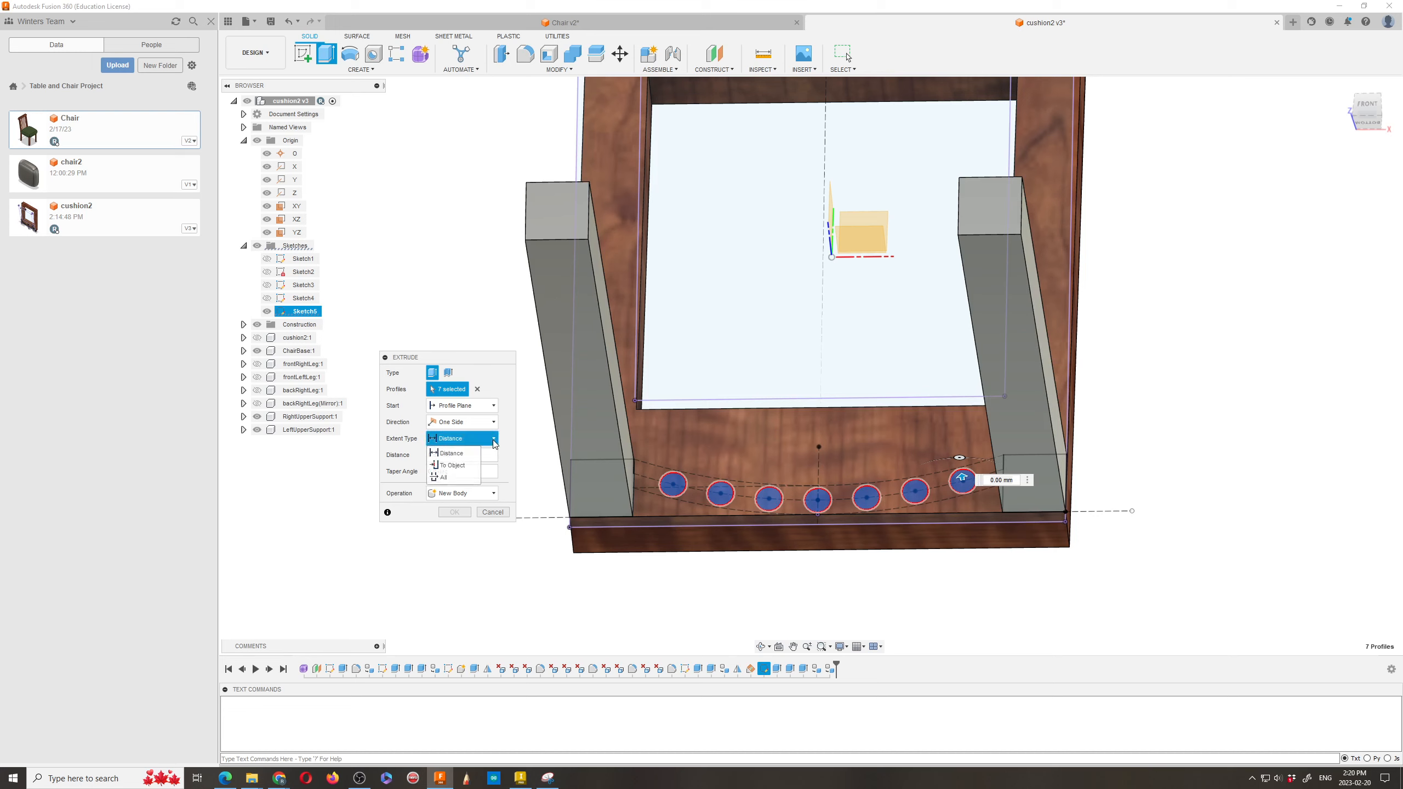
left_click(452, 465)
left_click(554, 233)
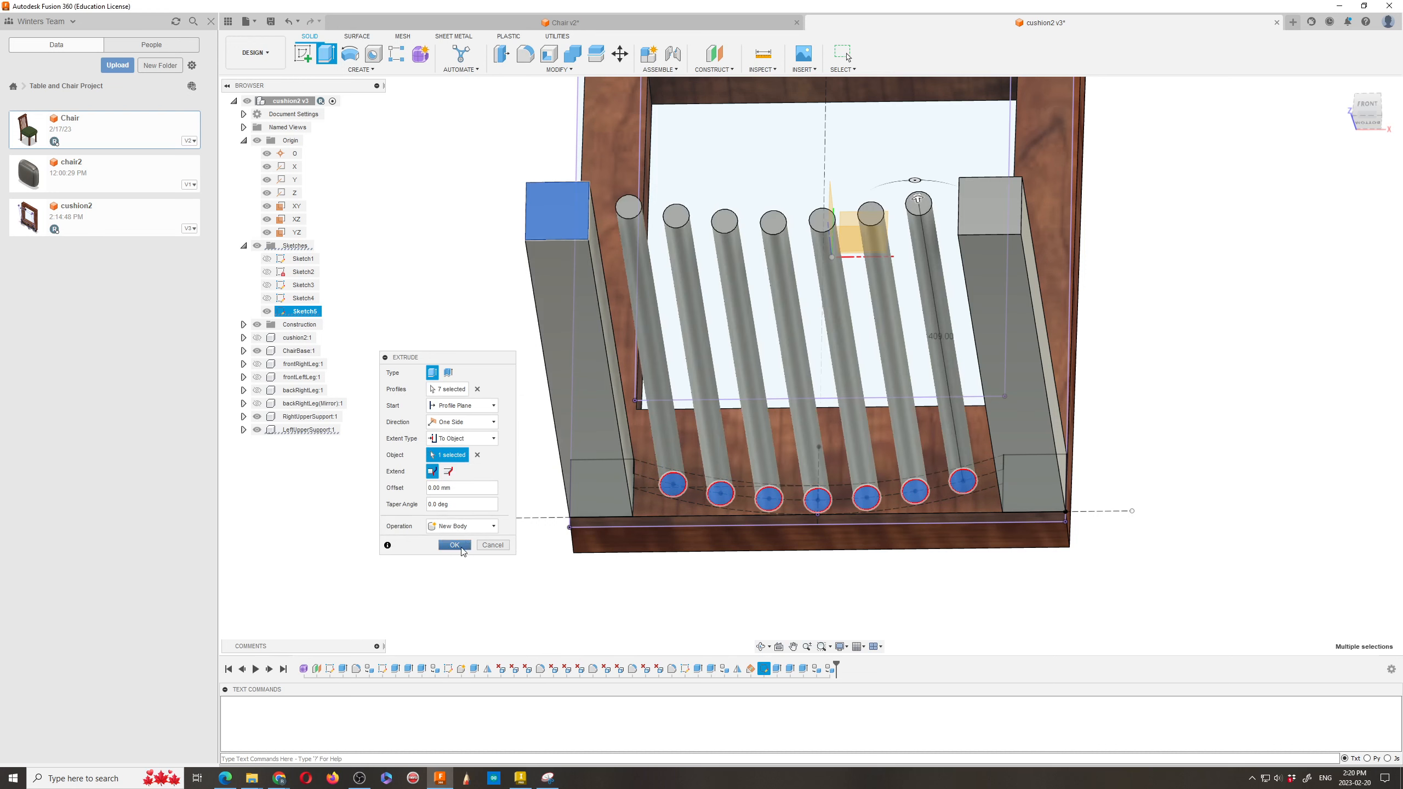
left_click(492, 526)
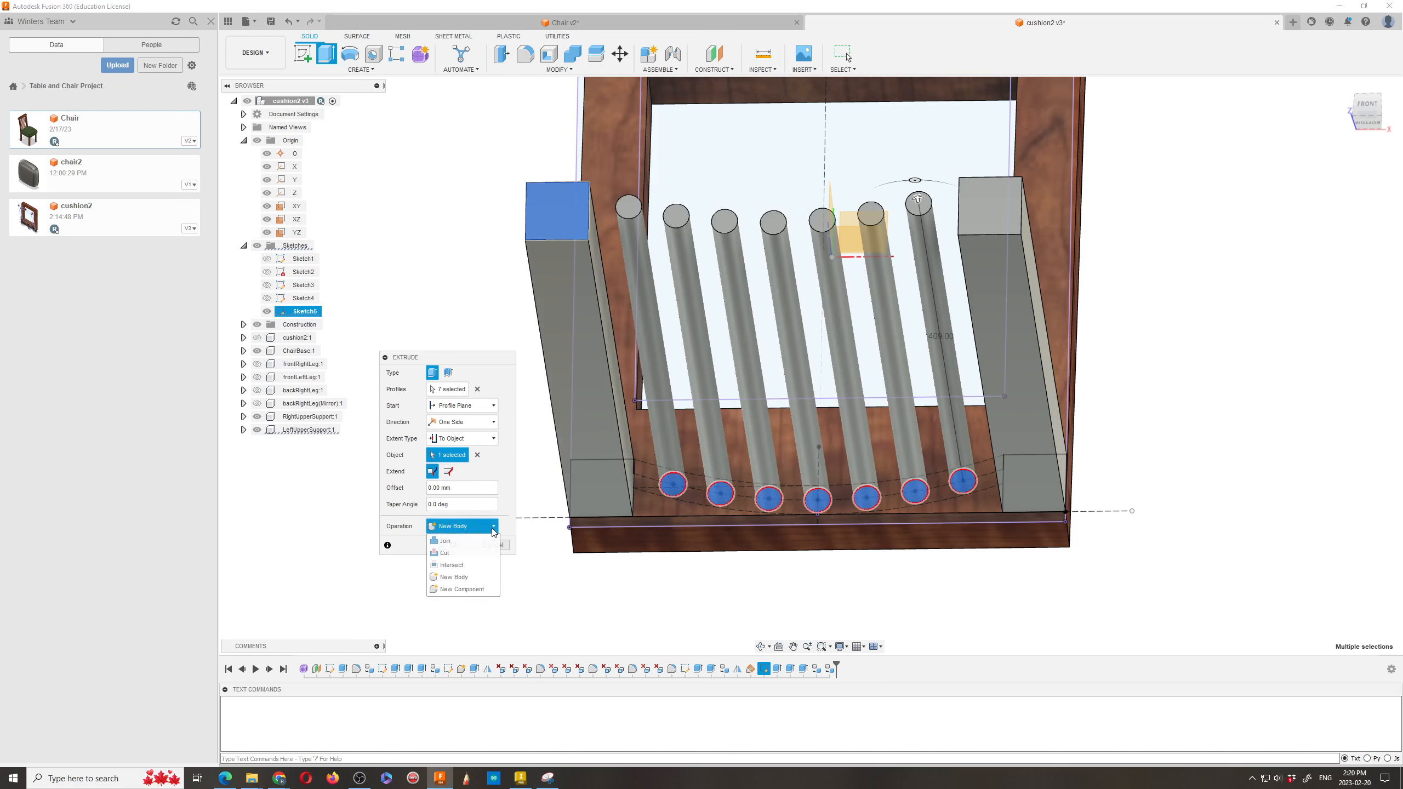
left_click(458, 590)
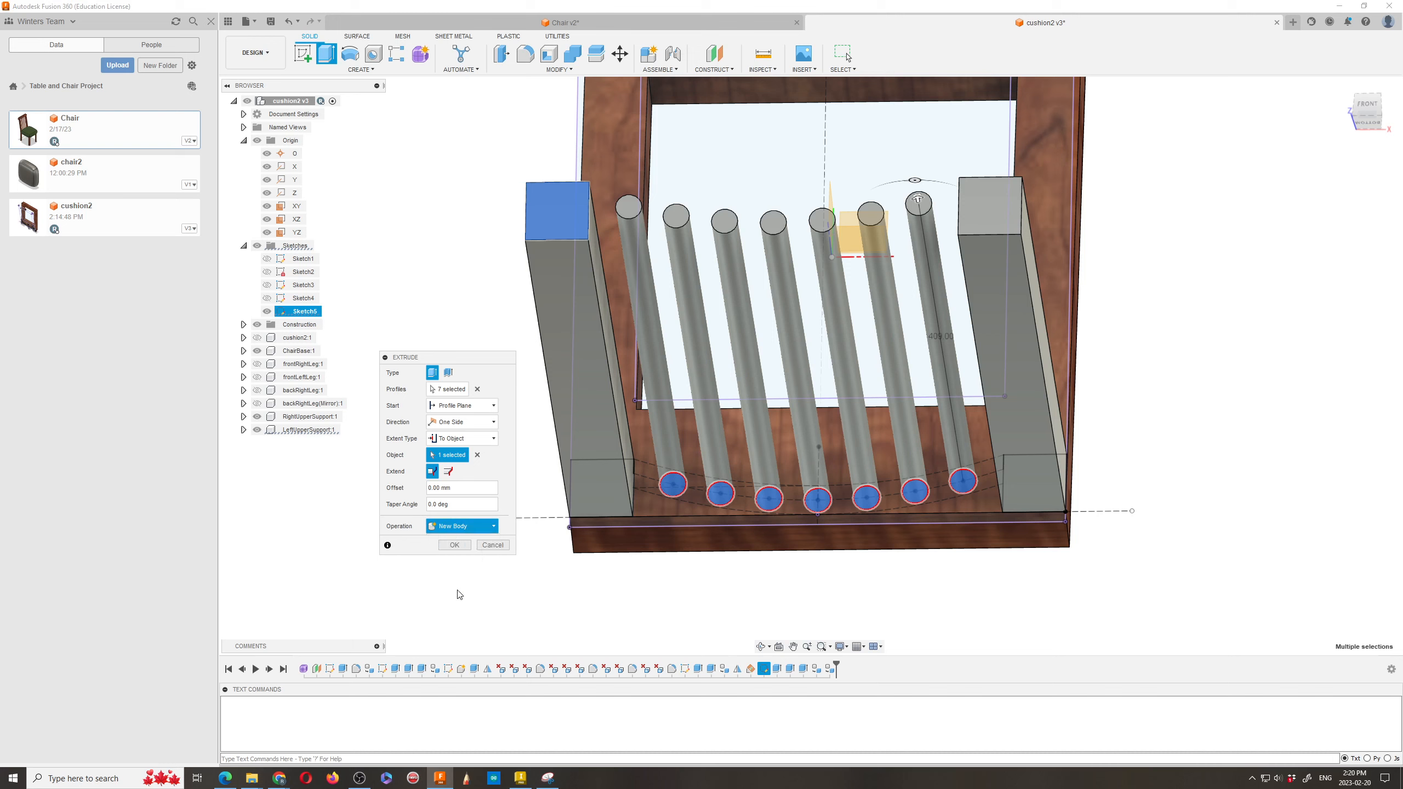
left_click(454, 545)
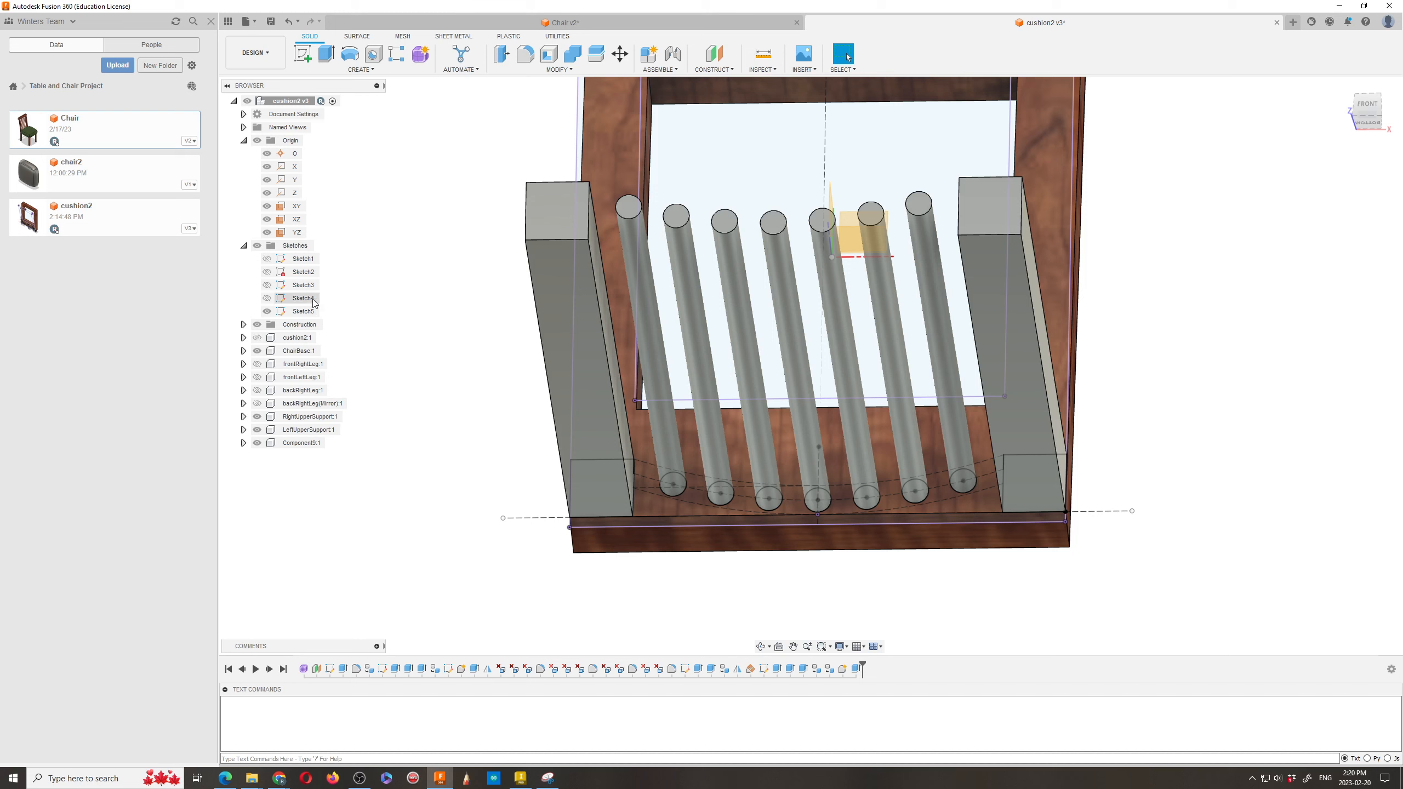
Step: Inspect the new spindle component by toggling its visibility and that of its individual bodies
left_click(260, 445)
left_click(258, 444)
left_click(258, 444)
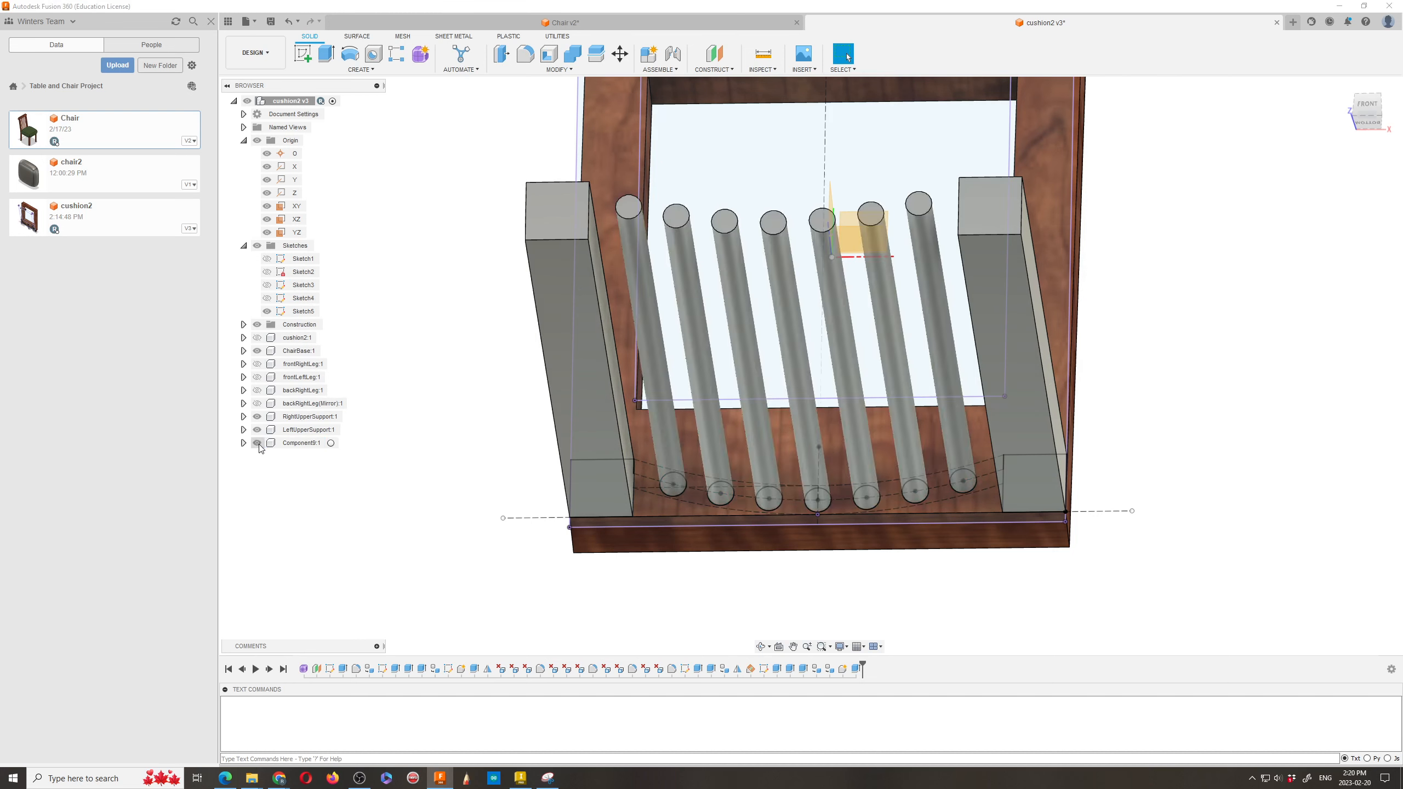
left_click(244, 444)
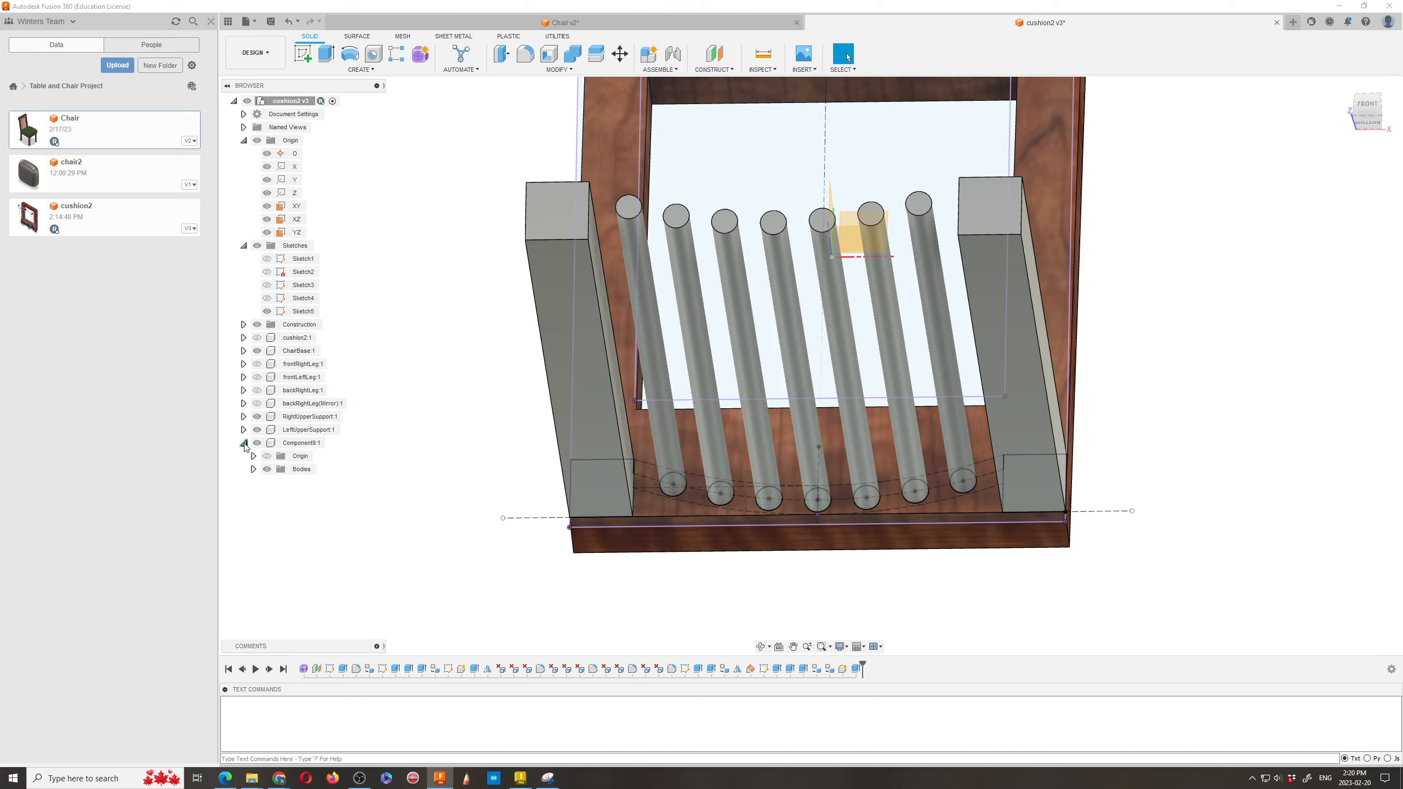
left_click(254, 469)
left_click(282, 486)
left_click(277, 482)
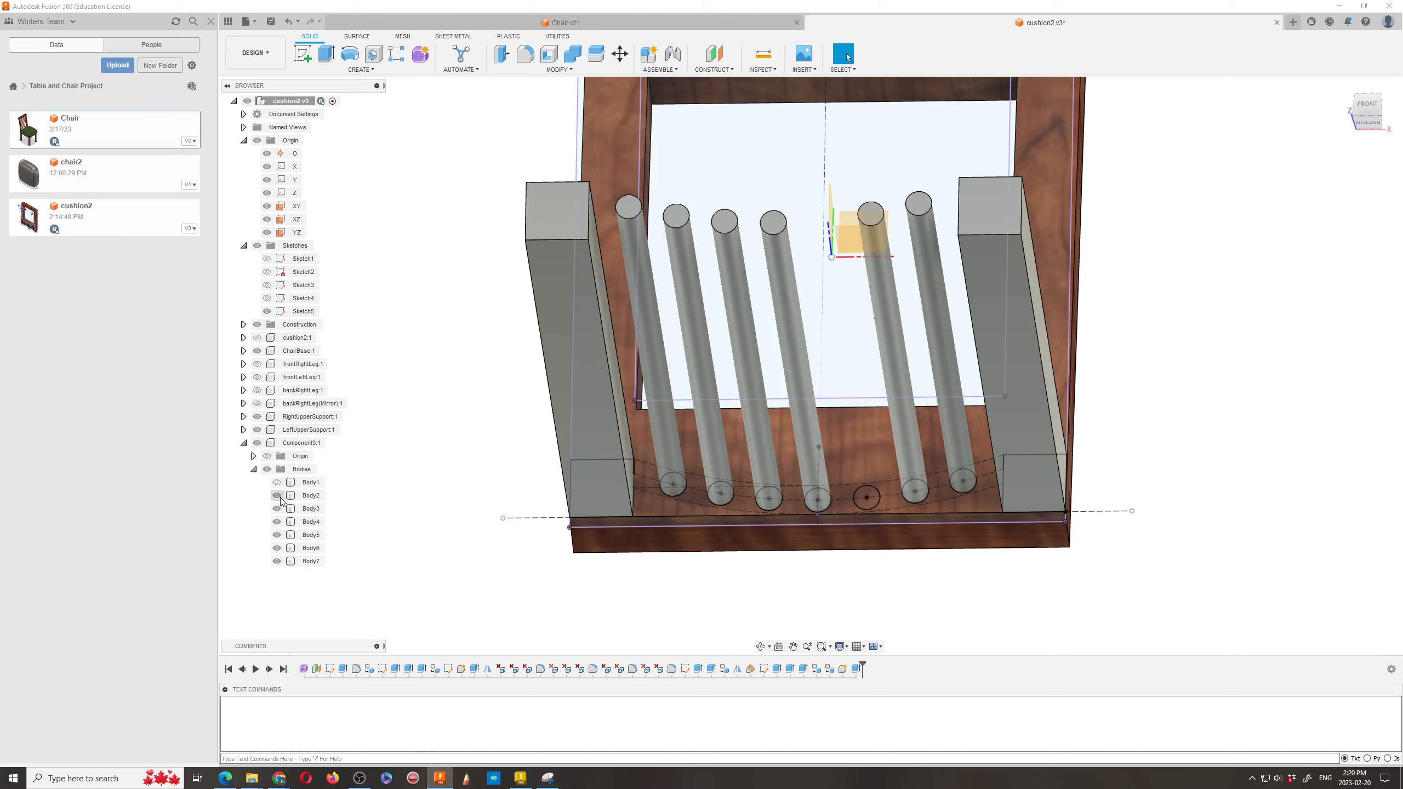
left_click(277, 497)
left_click(277, 496)
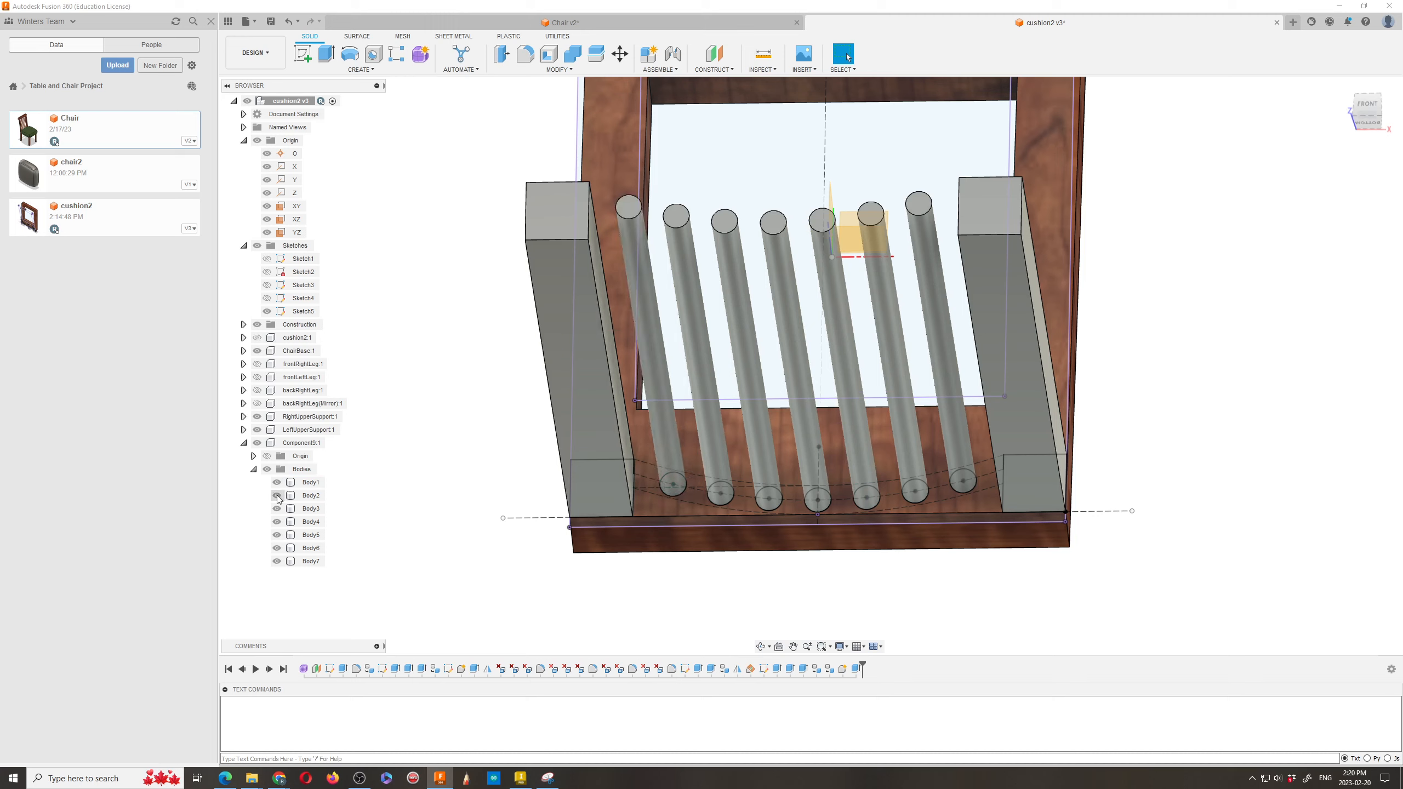
left_click(254, 469)
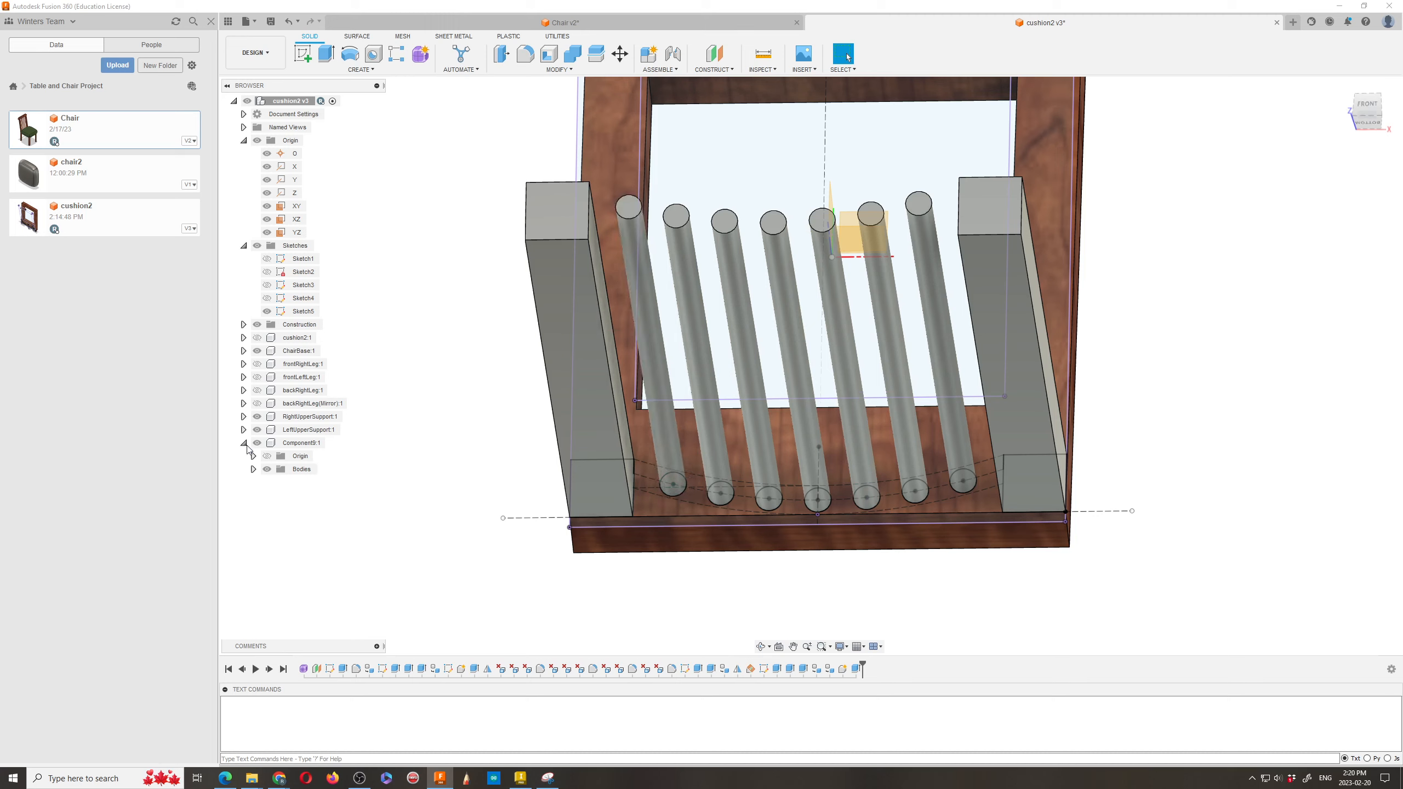
left_click(243, 443)
Step: Rename the new spindle component as RoundUpperRods
scroll(739, 496, "down", 5)
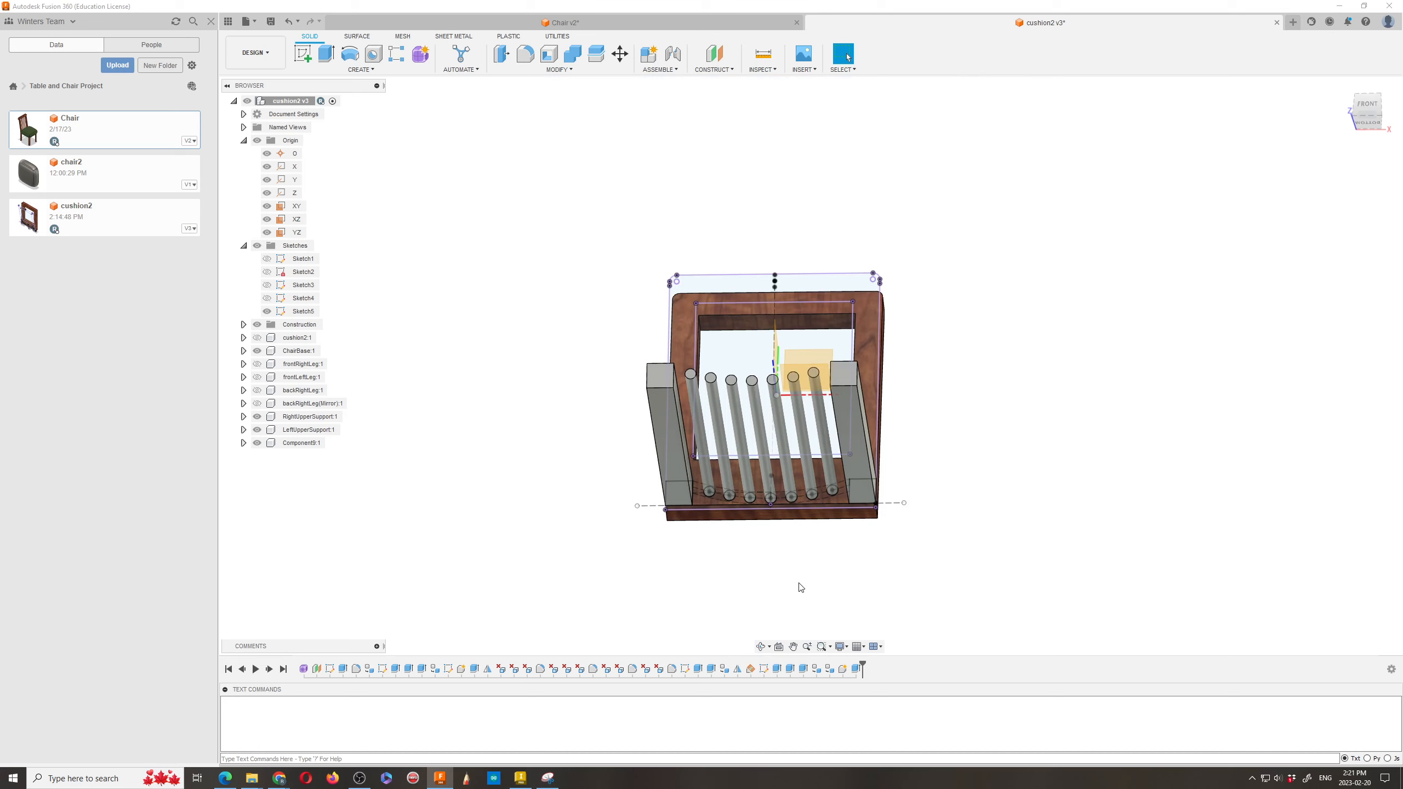
double_click(303, 443)
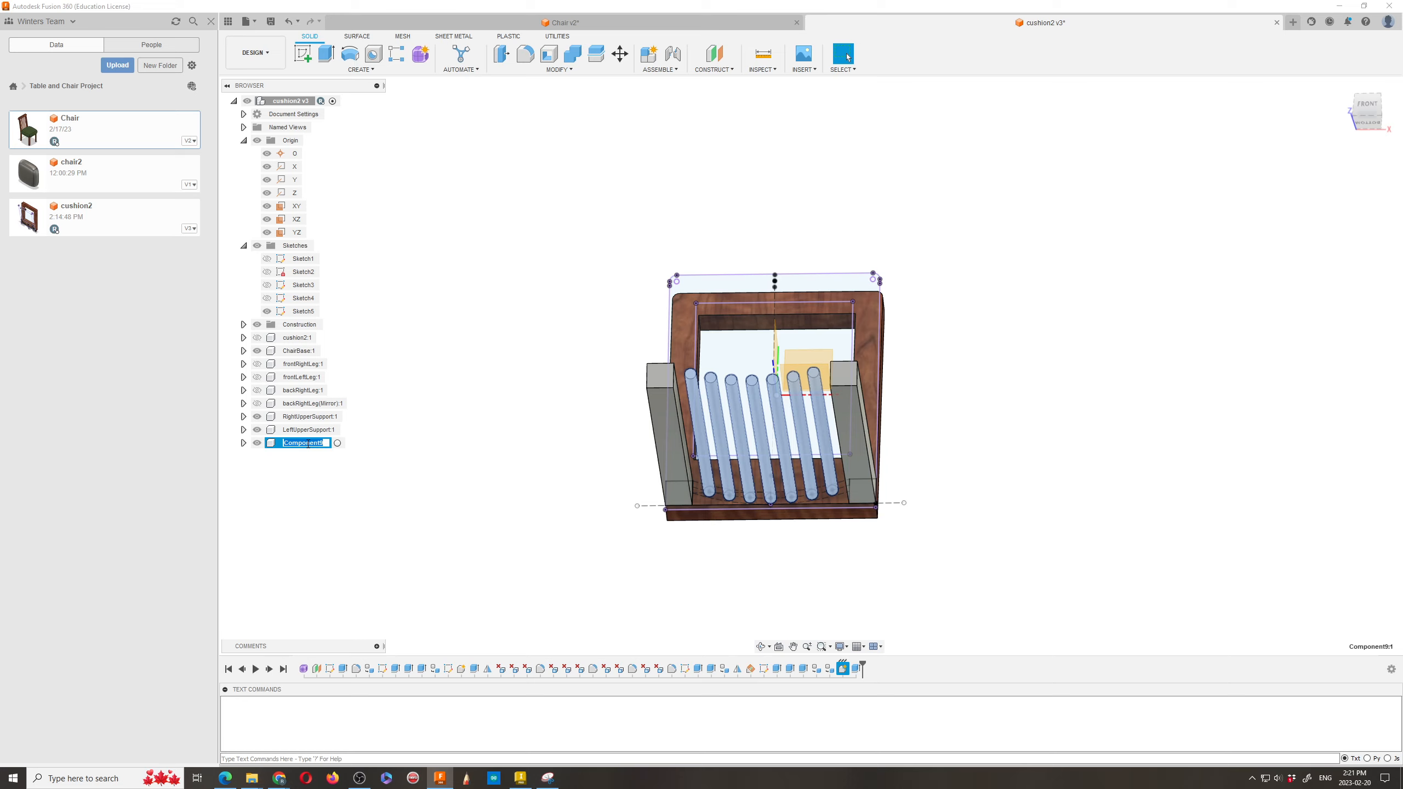
type("RoundUpperRods")
key("Return")
Step: Apply the chair's wood appearance to the RoundUpperRods, LeftUpperSupport and RightUpperSupport components
right_click(308, 445)
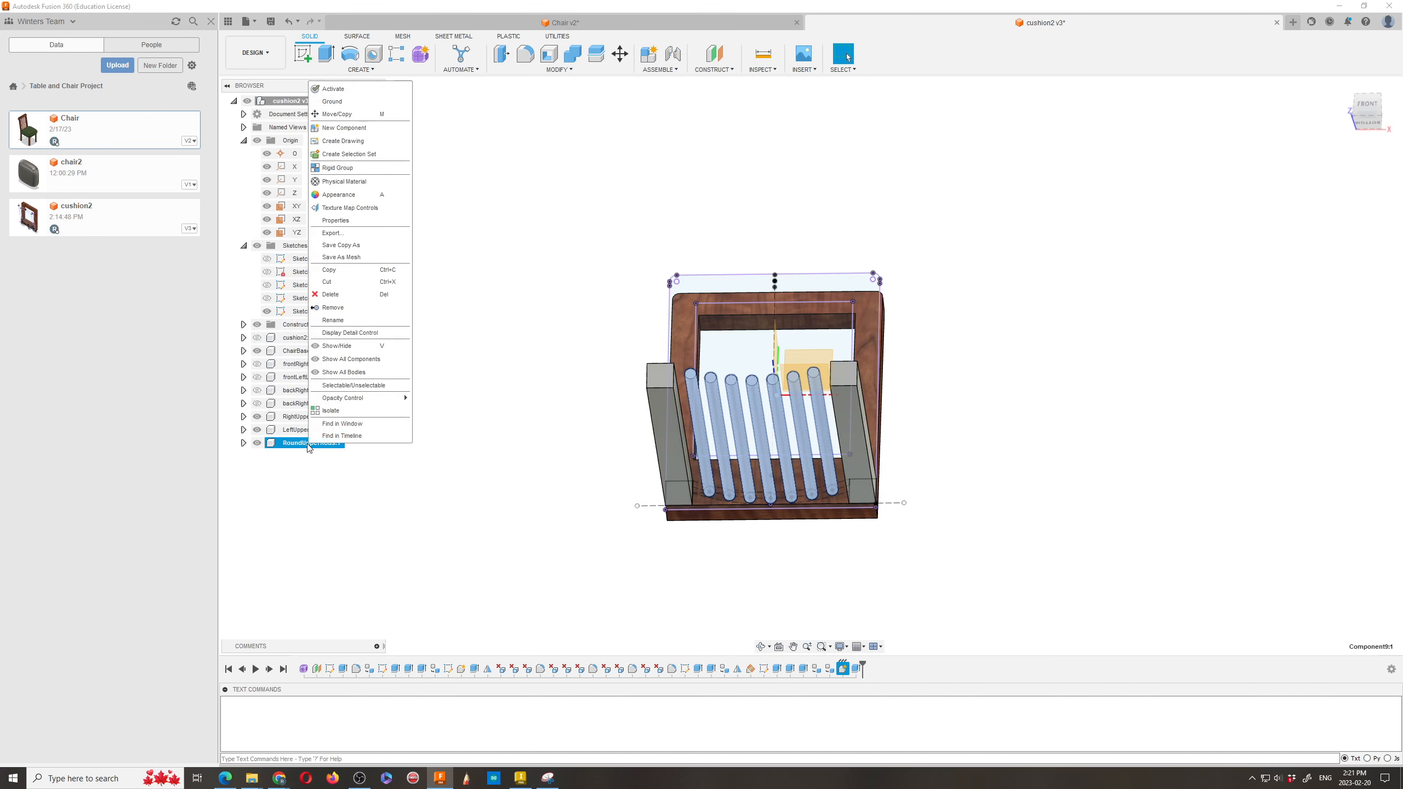
left_click(343, 198)
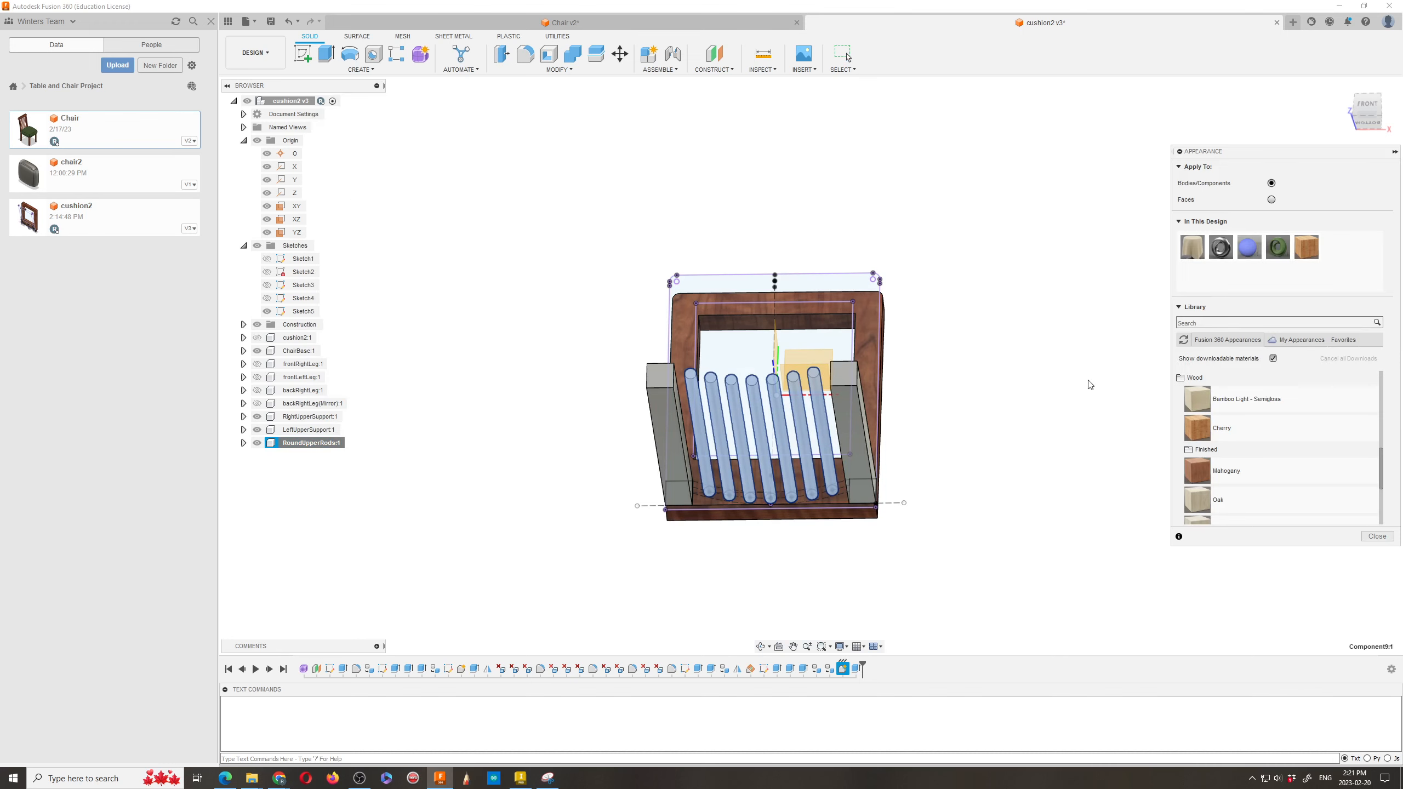
left_click_drag(1307, 248, 308, 443)
left_click_drag(1307, 247, 308, 431)
left_click_drag(1307, 247, 313, 404)
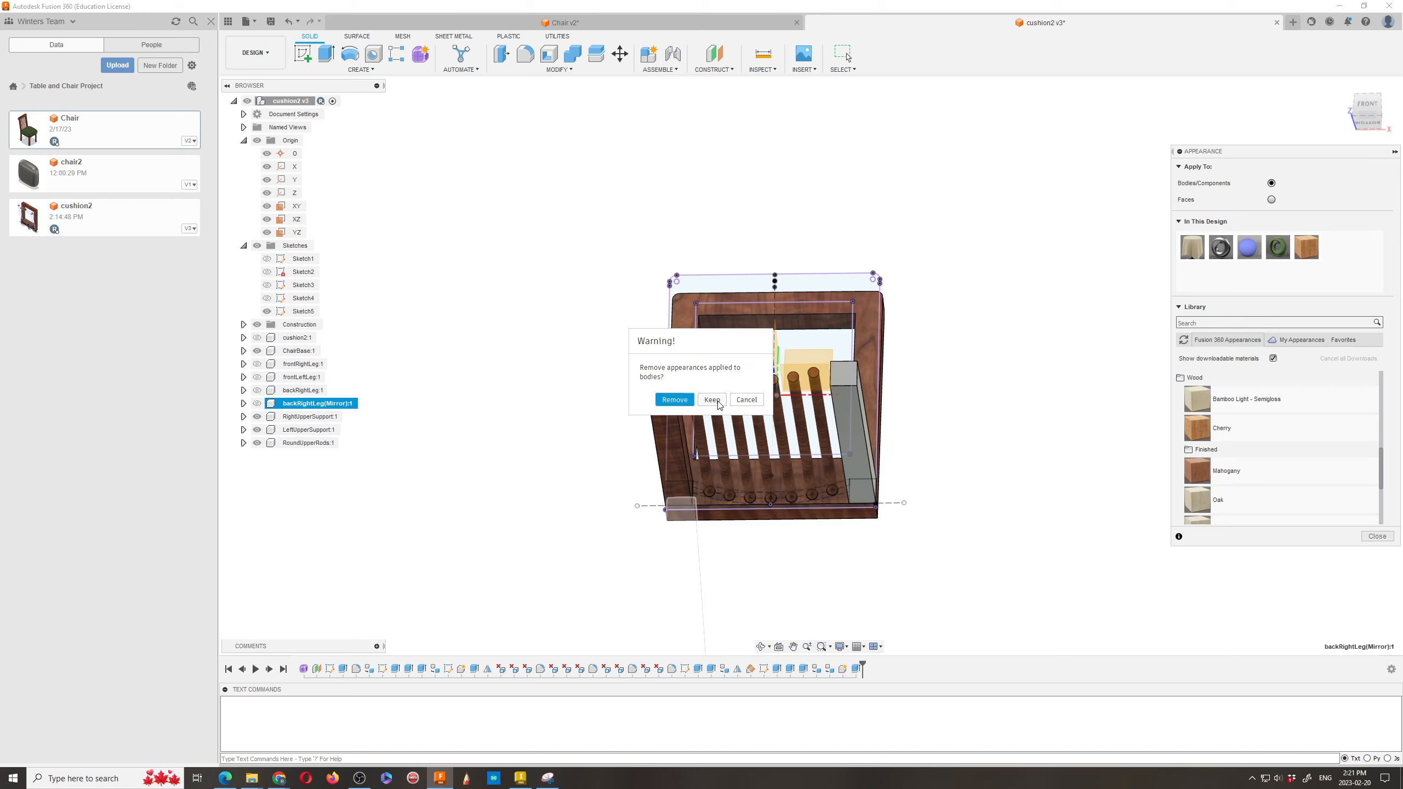
left_click(744, 402)
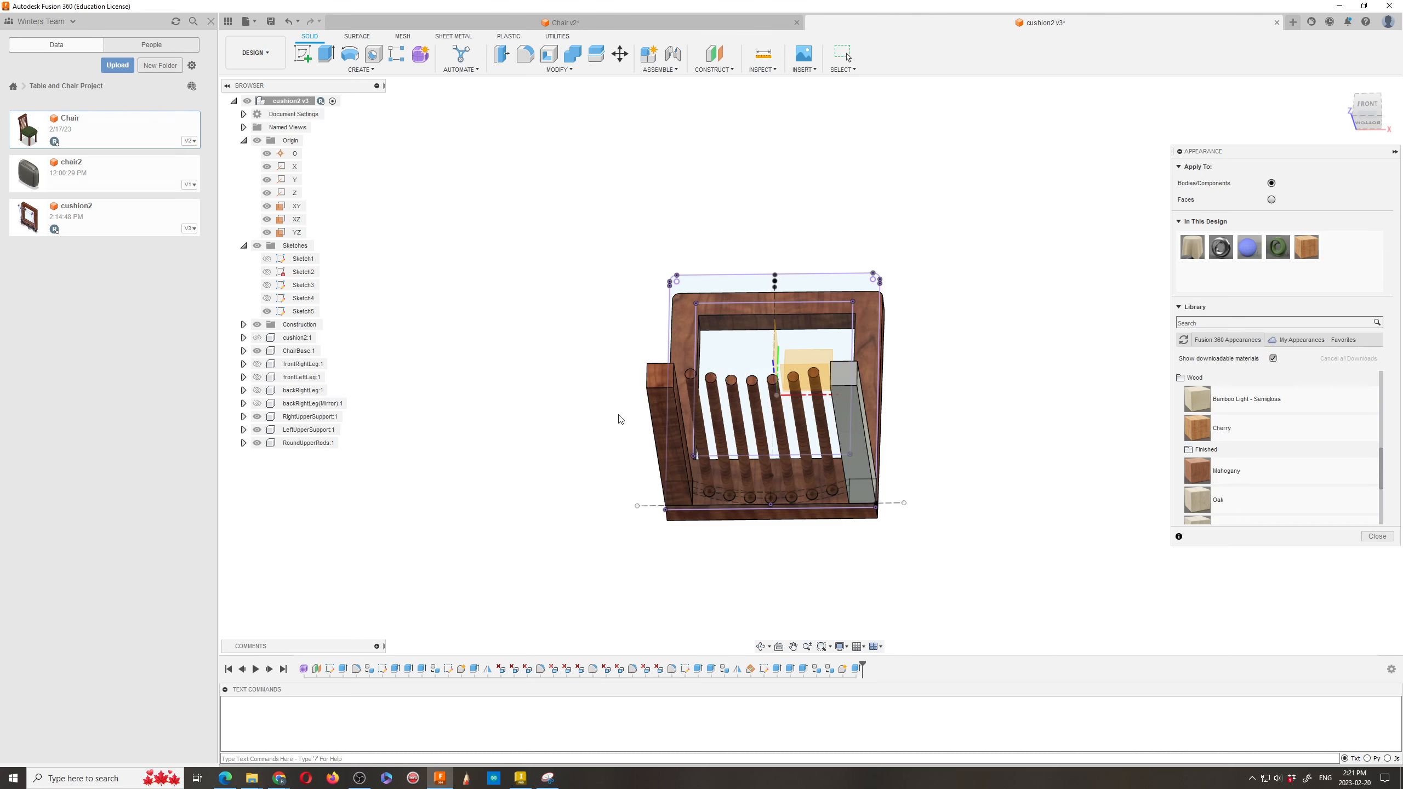
left_click_drag(1196, 429, 318, 425)
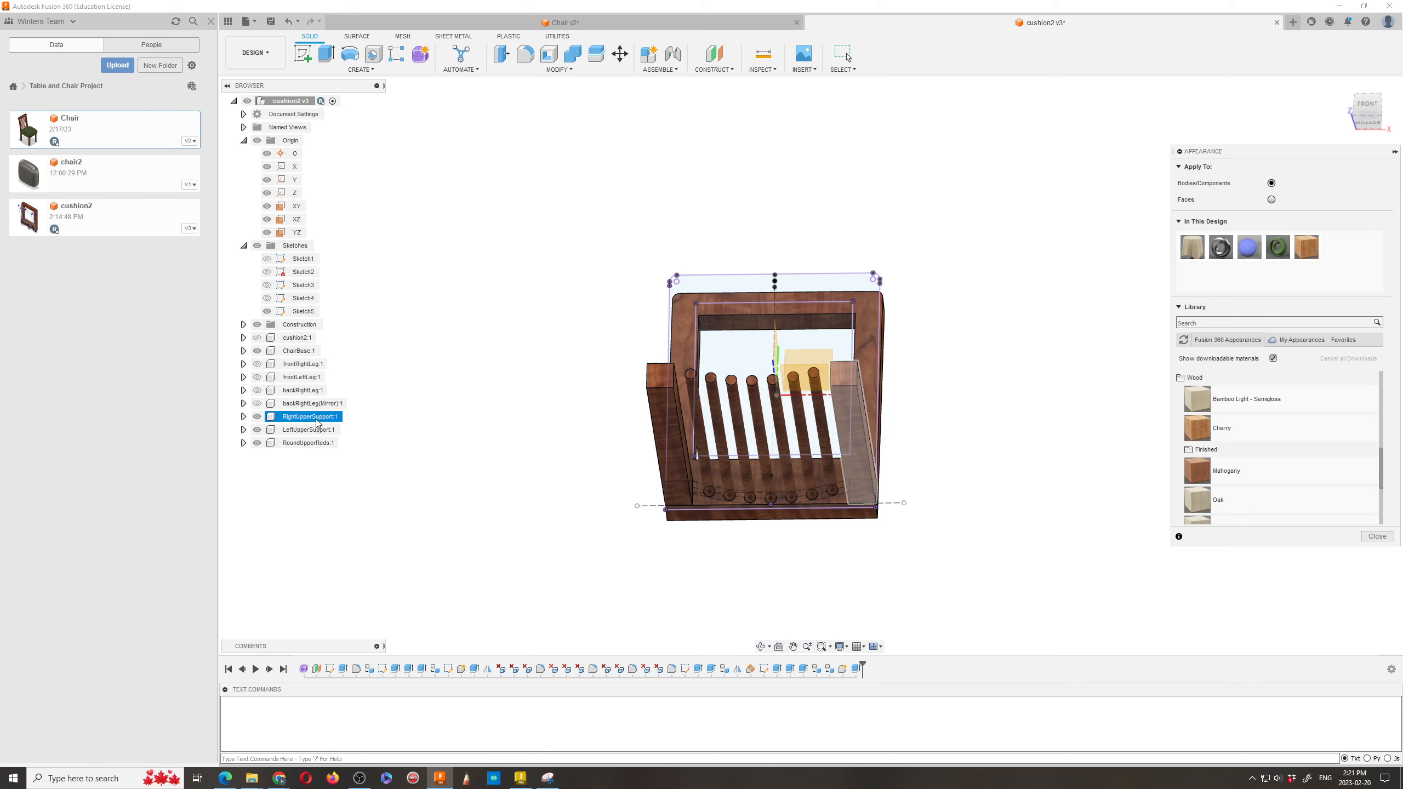
left_click(1378, 536)
Step: Show the hidden cushion2, frontRightLeg, frontLeftLeg, backRightLeg and backRightLeg(Mirror) components to view the whole chair
left_click(762, 647)
left_click_drag(773, 572, 870, 477)
left_click_drag(1027, 411, 1033, 430)
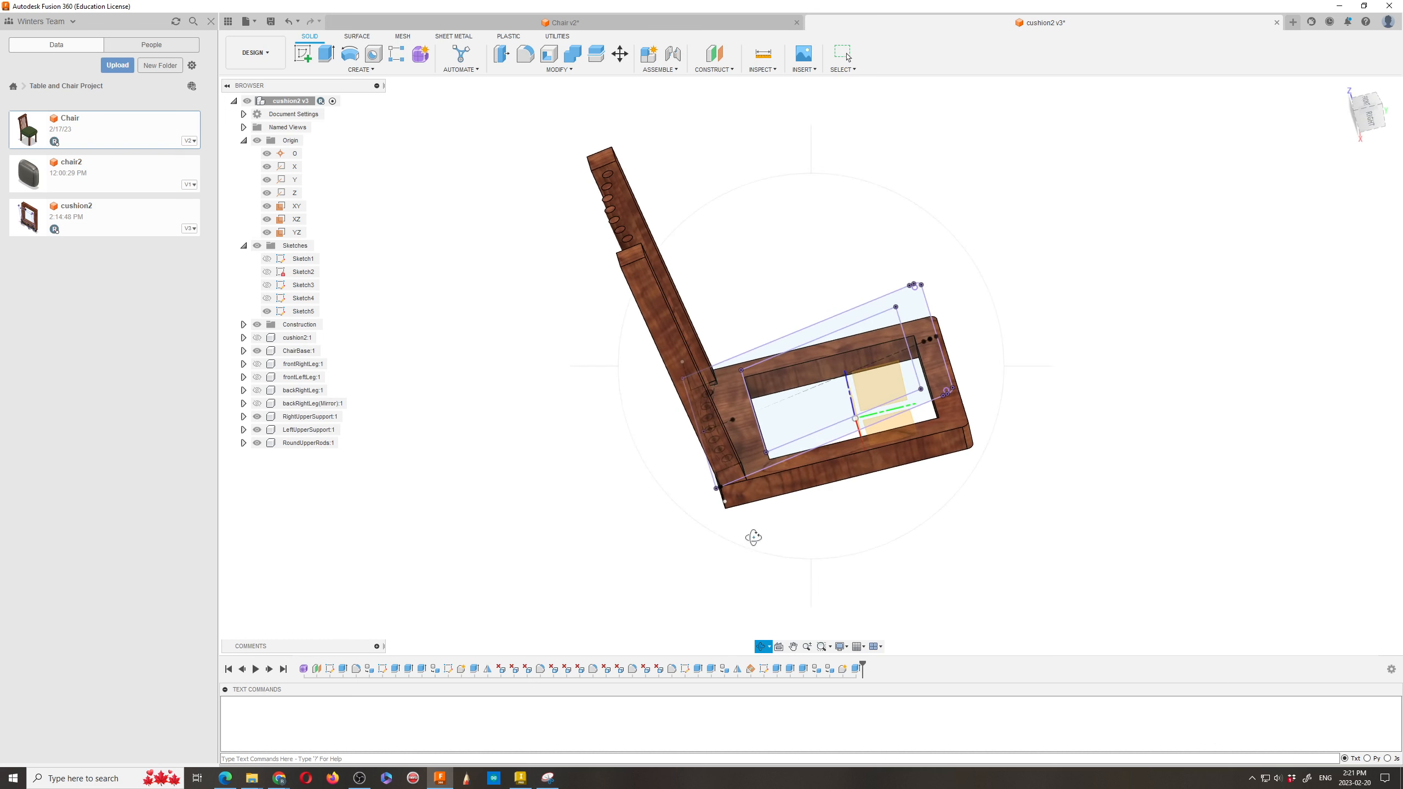
left_click(257, 338)
left_click(257, 365)
left_click(257, 377)
left_click(257, 391)
left_click(257, 404)
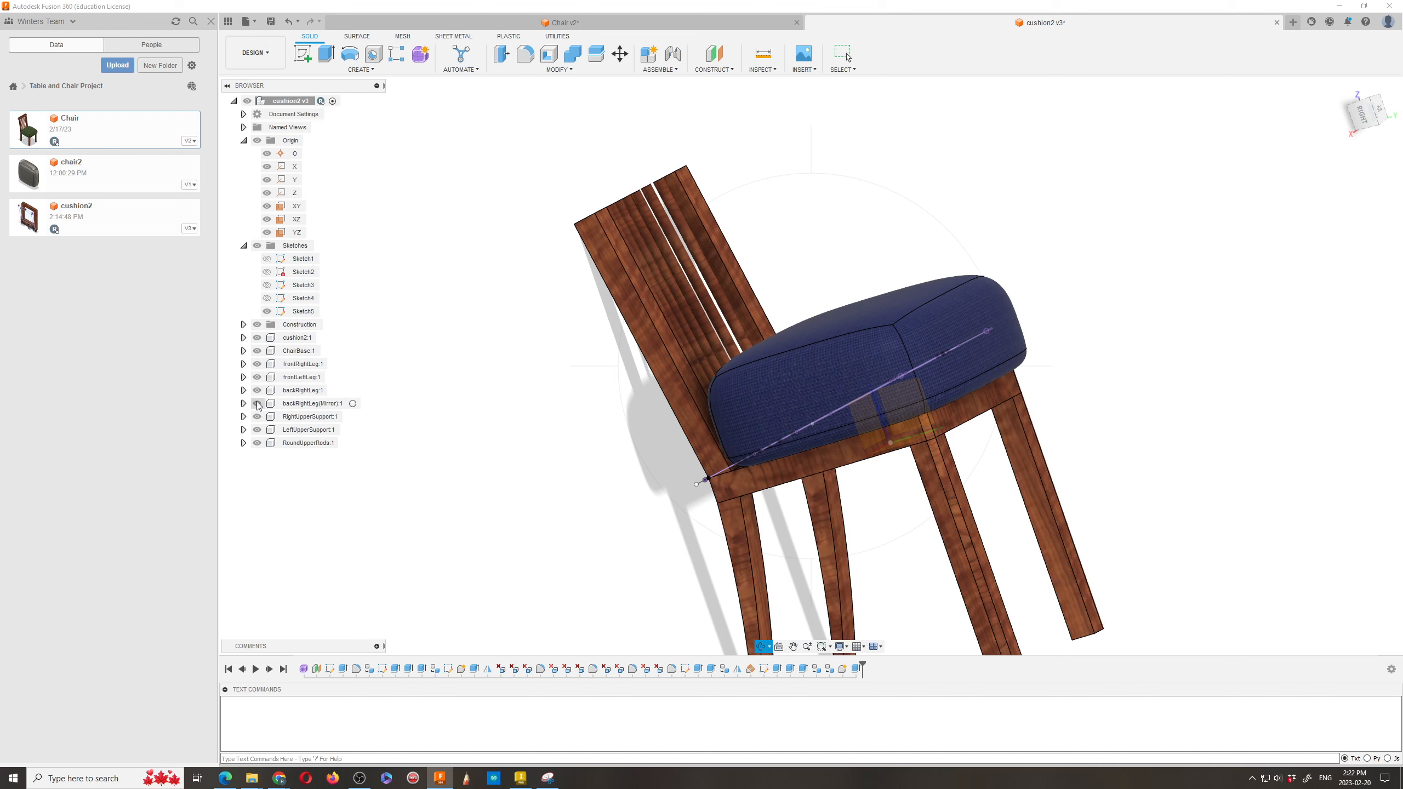